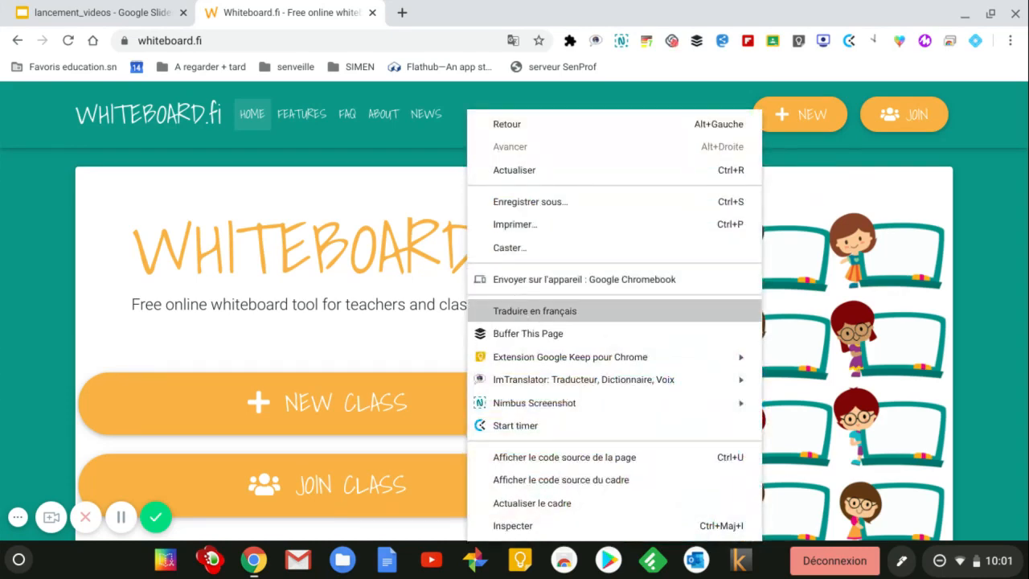
Step: Translate the Whiteboard.fi home page into French via 'Traduire en français'
left_click(521, 314)
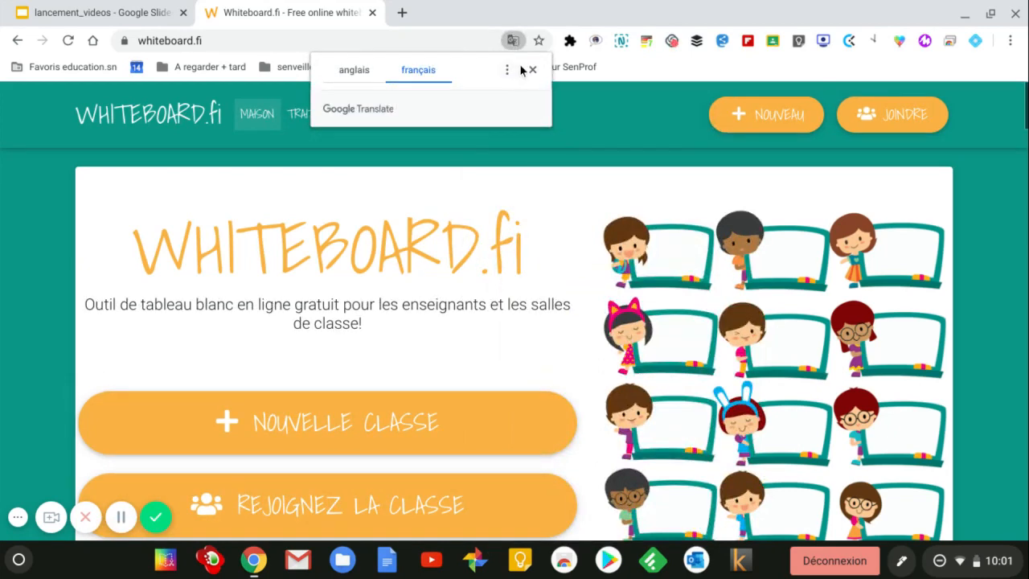
left_click(532, 70)
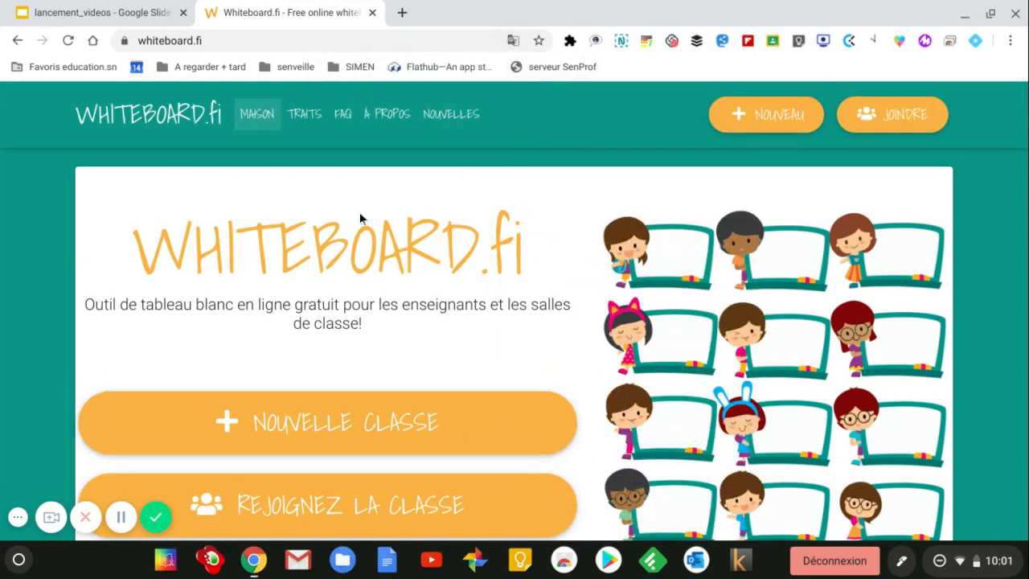
scroll(273, 241, "down", 1)
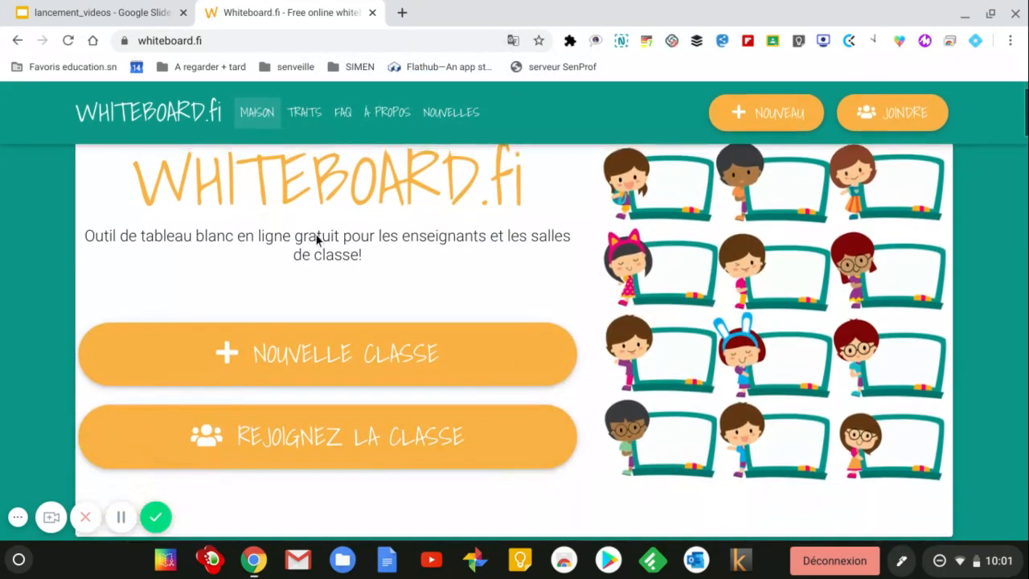
Step: Create a new class with the autofilled teacher name and student image uploads enabled
left_click(343, 355)
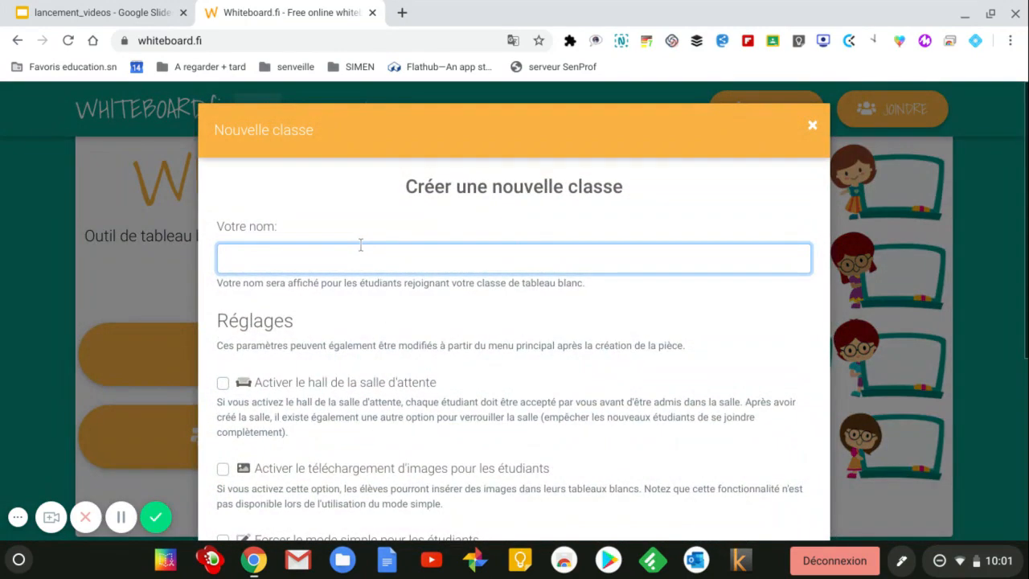
type("senclass")
left_click(311, 320)
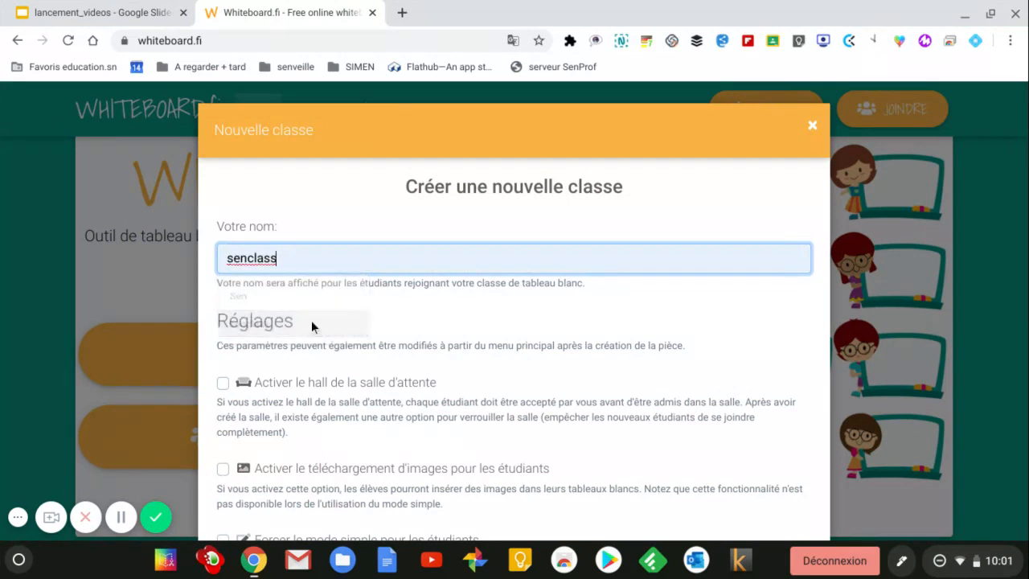
scroll(374, 261, "down", 3)
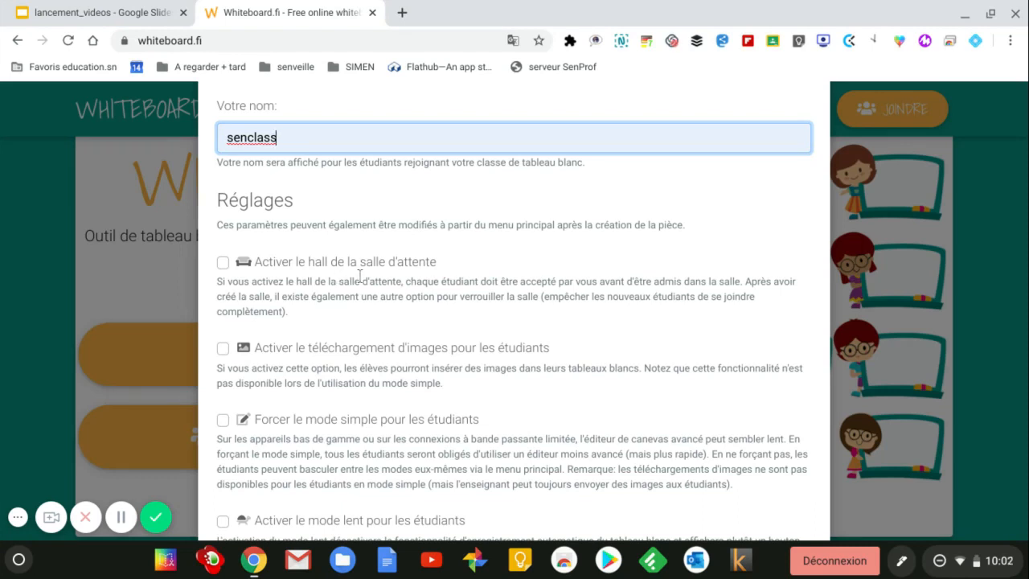
scroll(370, 276, "down", 2)
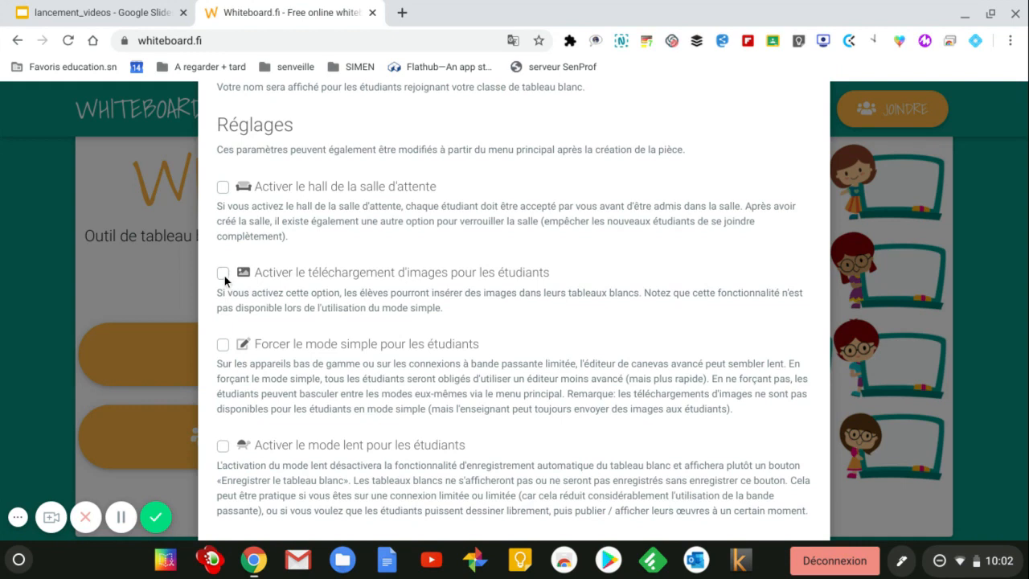
left_click(223, 273)
scroll(387, 281, "down", 3)
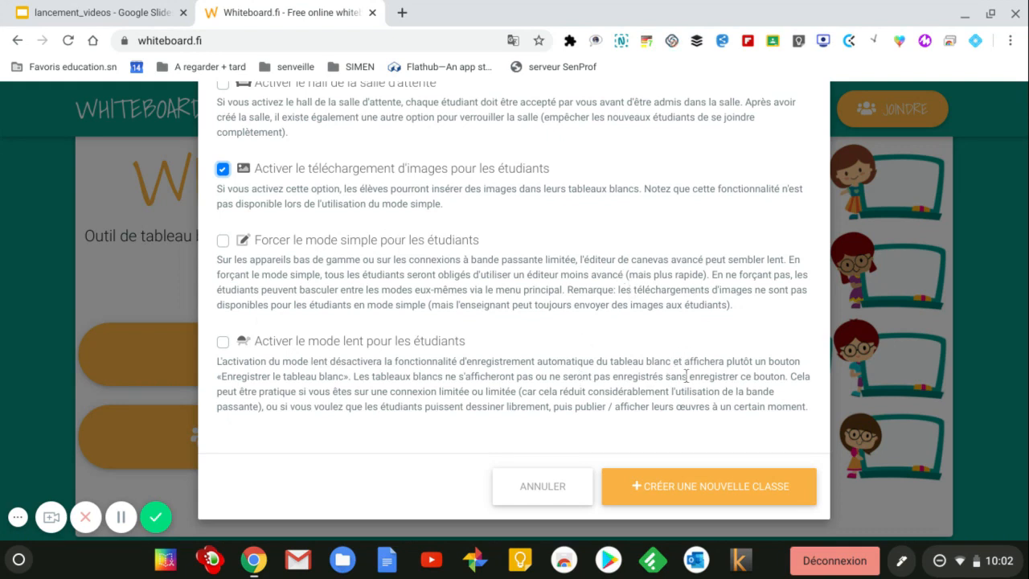
left_click(736, 494)
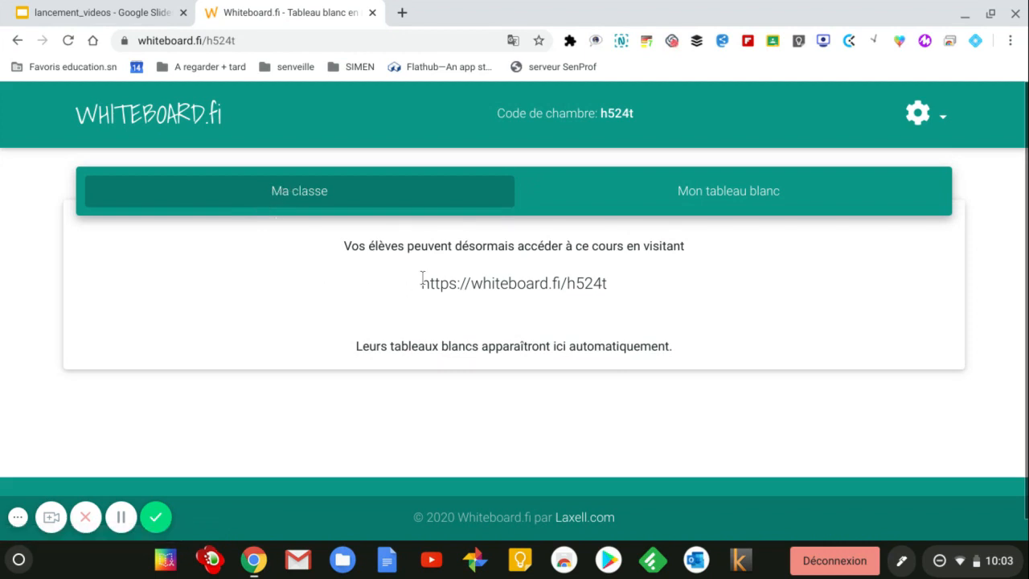
left_click_drag(423, 280, 605, 282)
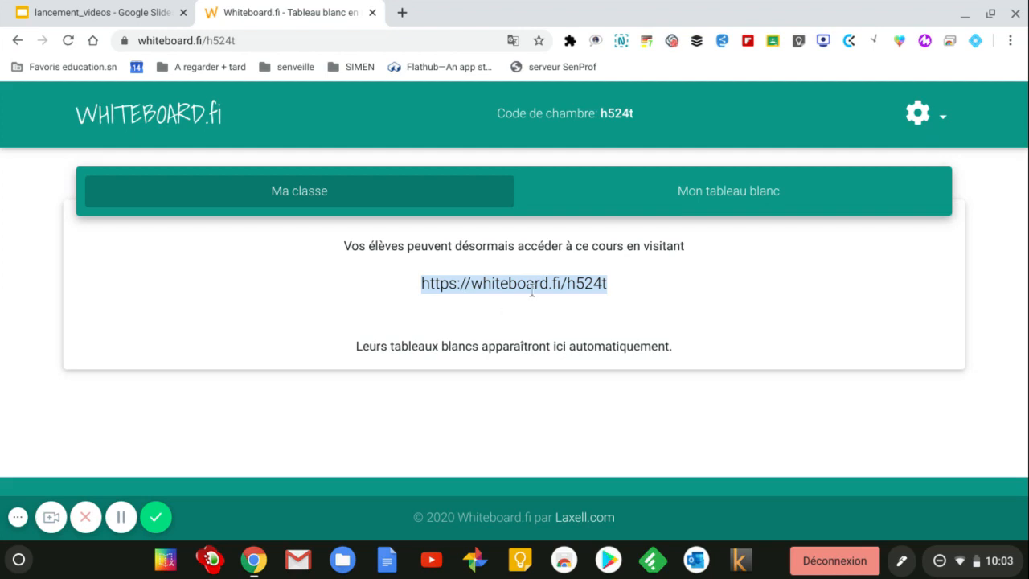
Step: Switch to the Mon tableau blanc tab and review the gear room-settings dropdown
left_click(725, 196)
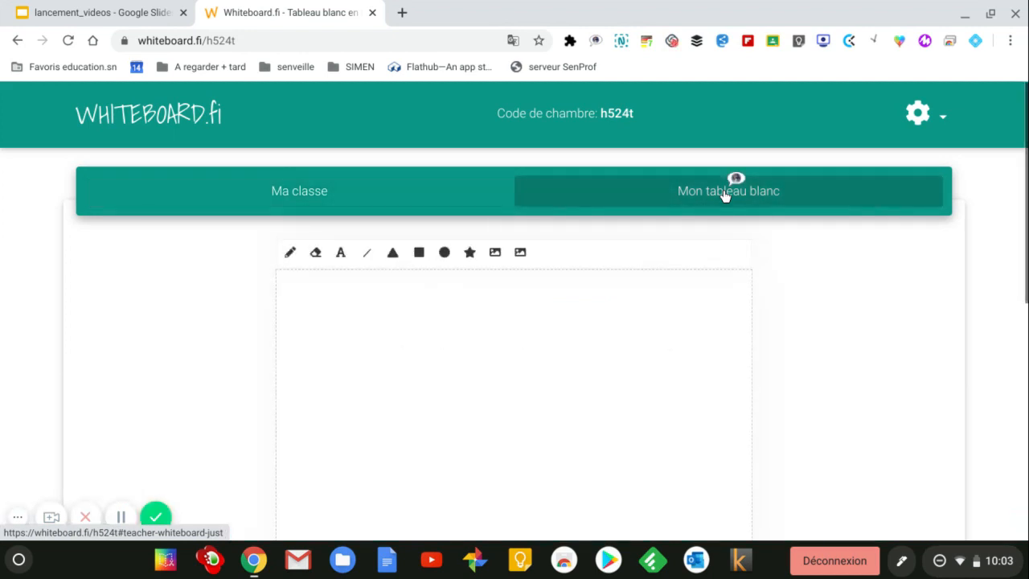
scroll(850, 273, "down", 2)
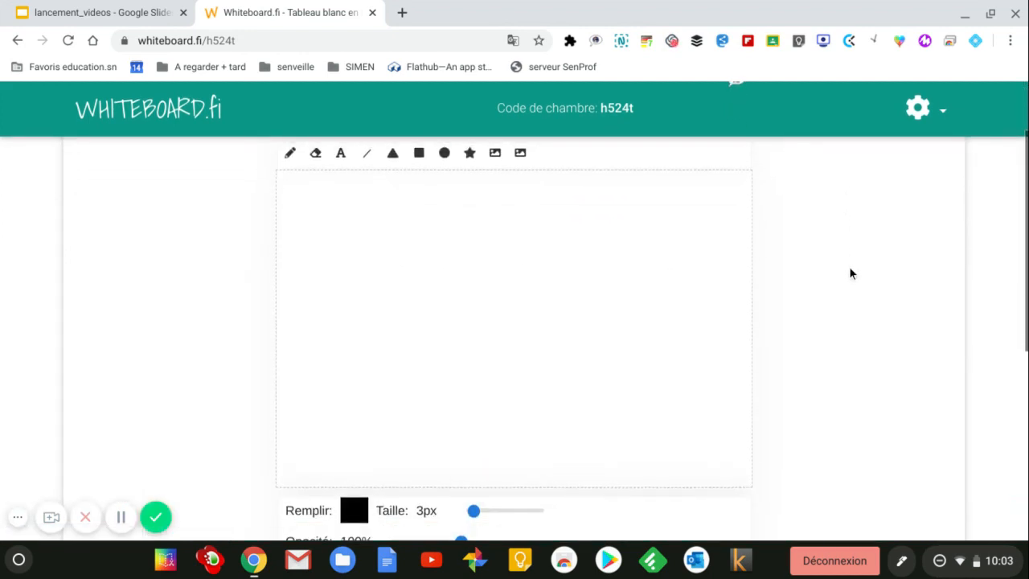
scroll(850, 273, "up", 2)
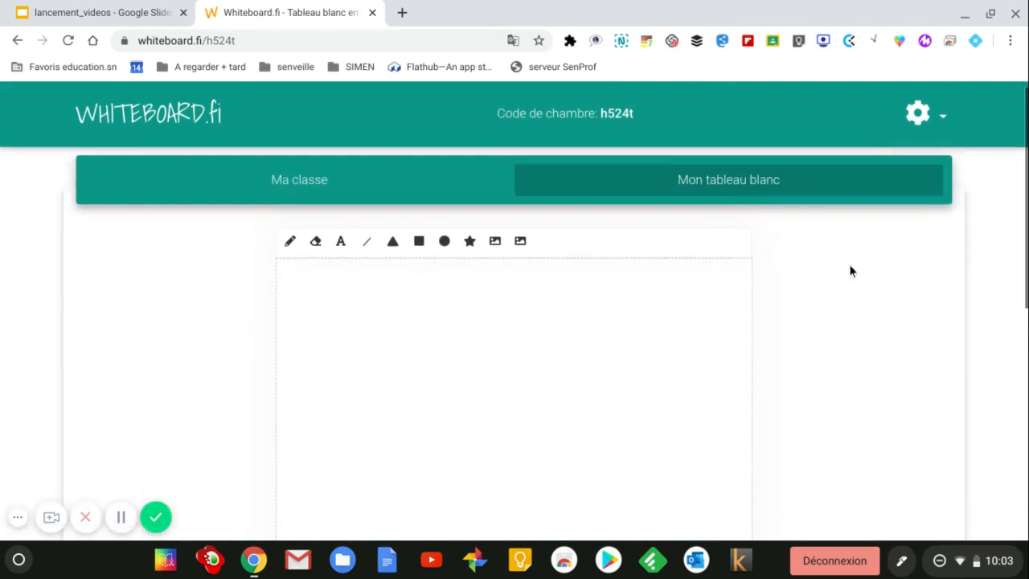
left_click(926, 116)
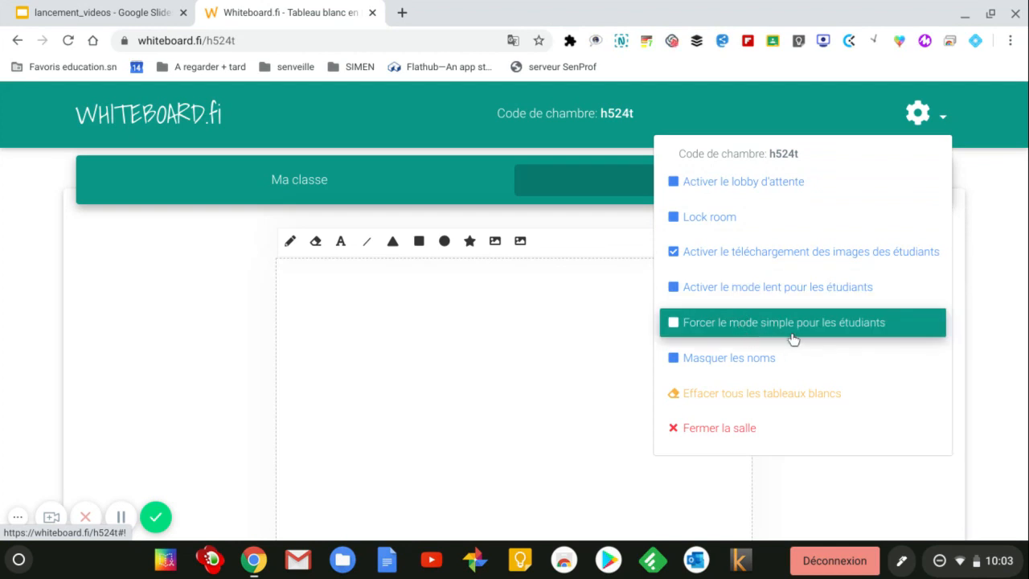
left_click(812, 395)
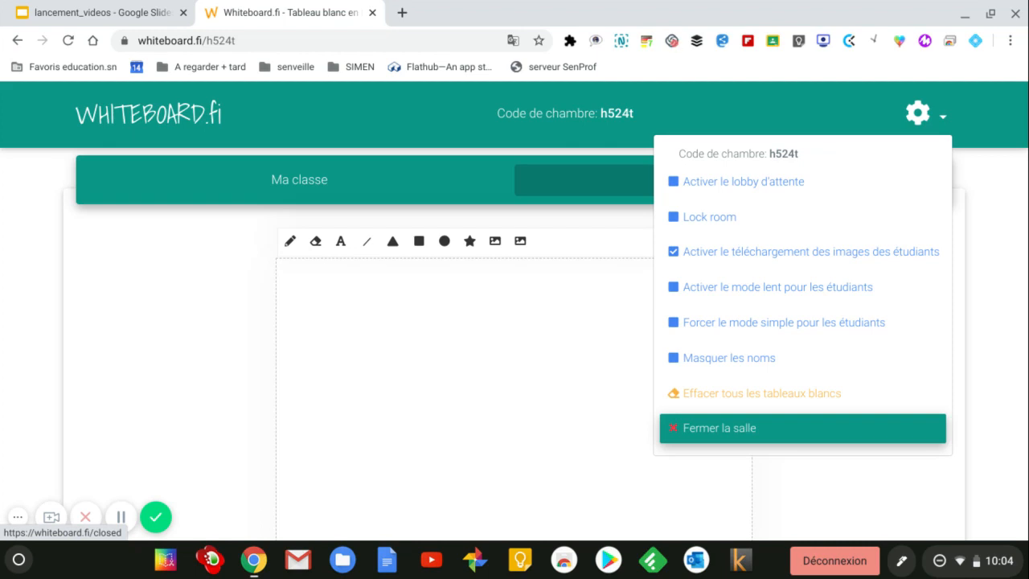
left_click(186, 313)
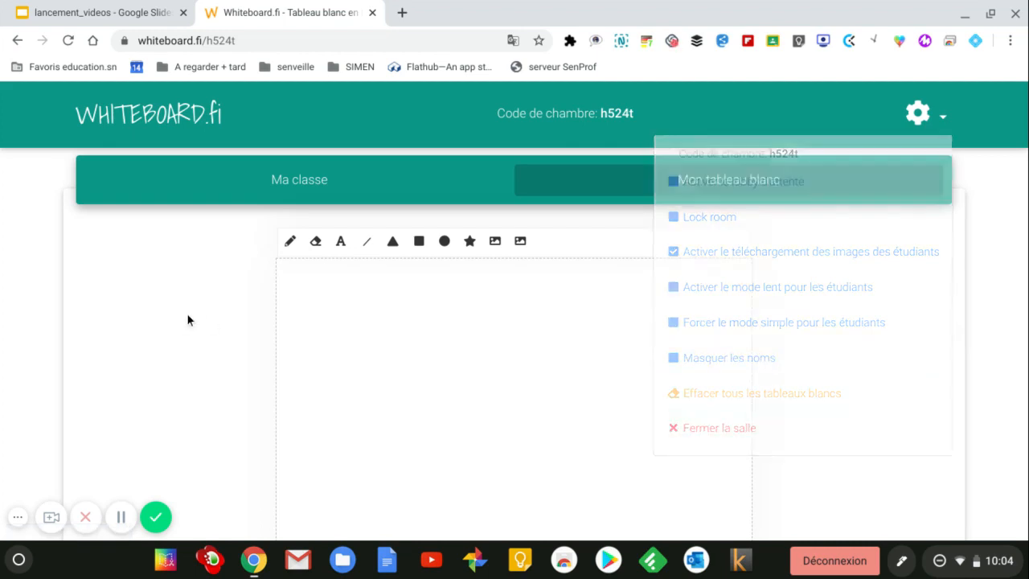
scroll(191, 320, "down", 3)
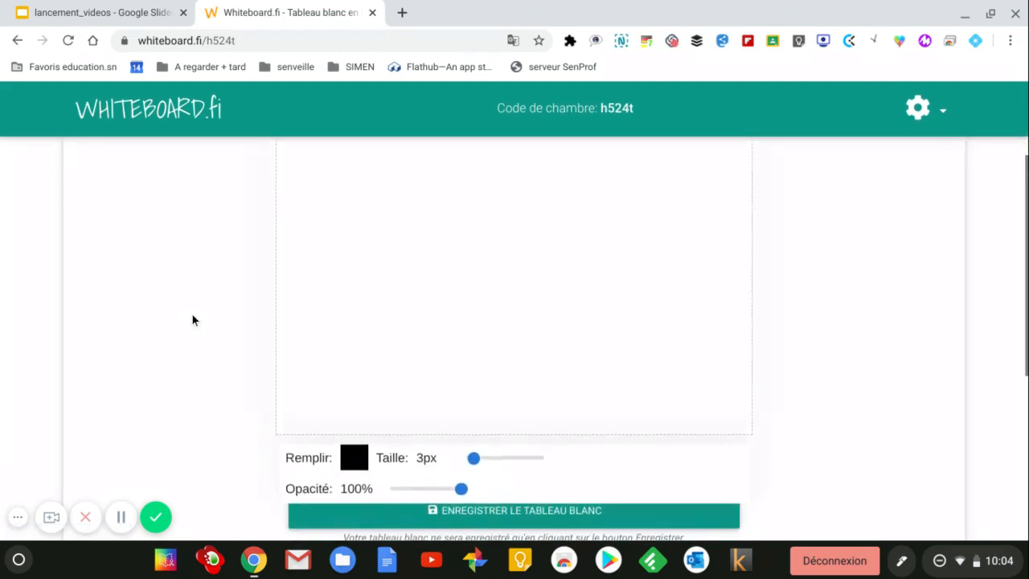
Step: Turn on 'Activer le mode simple pour l'enseignant' below the whiteboard
scroll(191, 320, "up", 2)
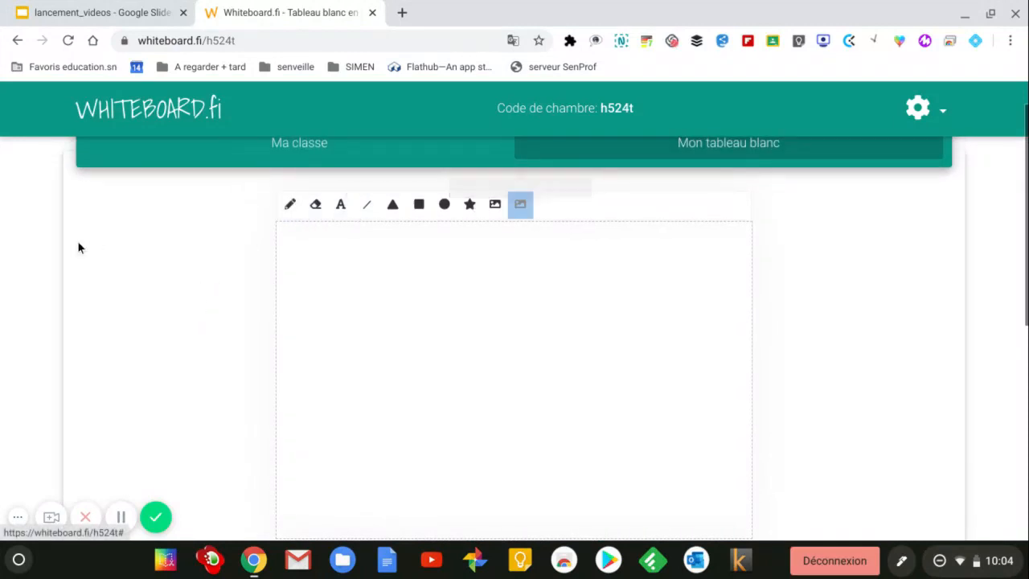
scroll(144, 265, "down", 3)
scroll(163, 334, "down", 1)
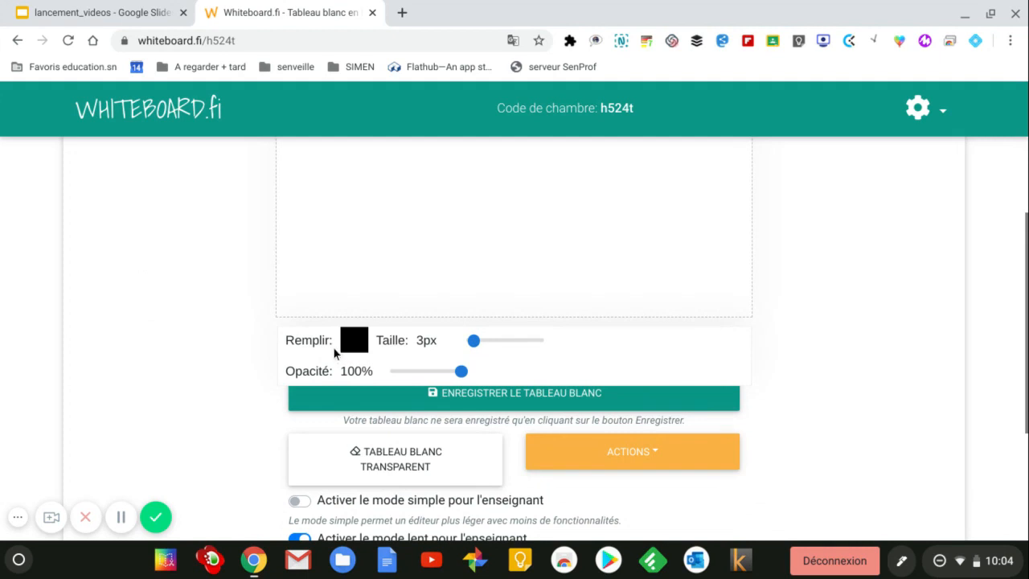
scroll(226, 367, "down", 2)
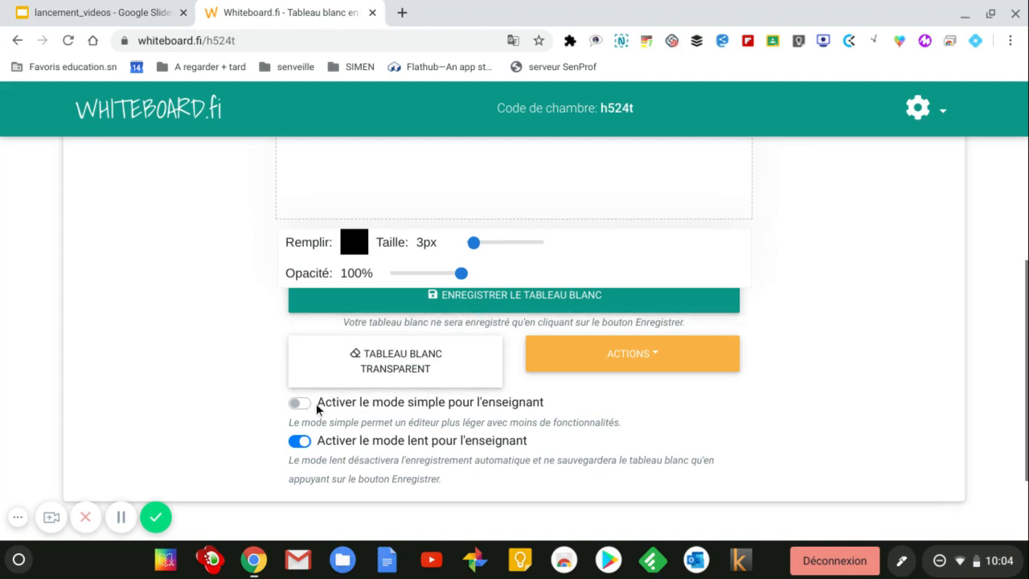
left_click(303, 405)
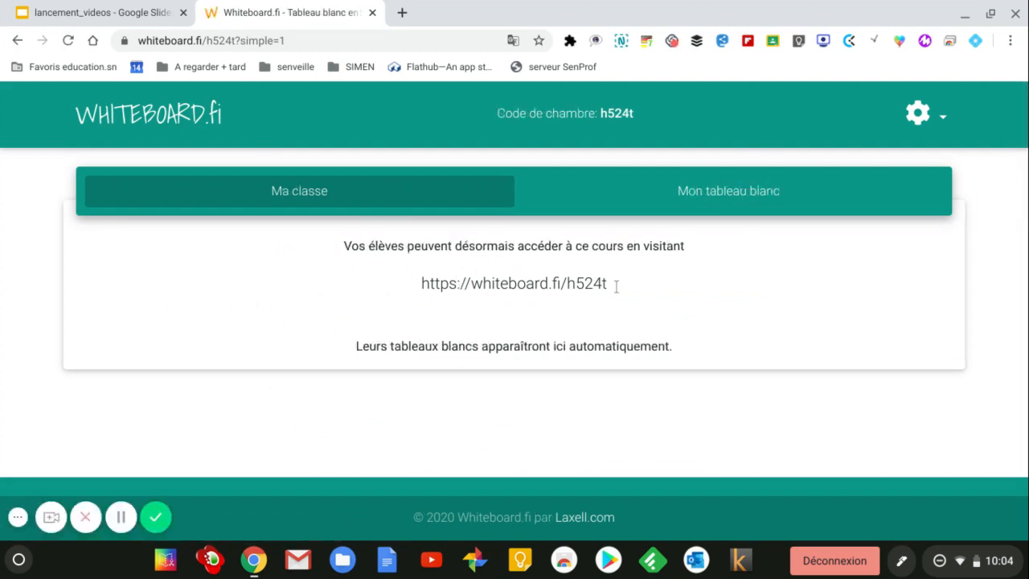
Step: Open the teacher's whiteboard and handwrite 'Calcule' in blue
left_click(758, 191)
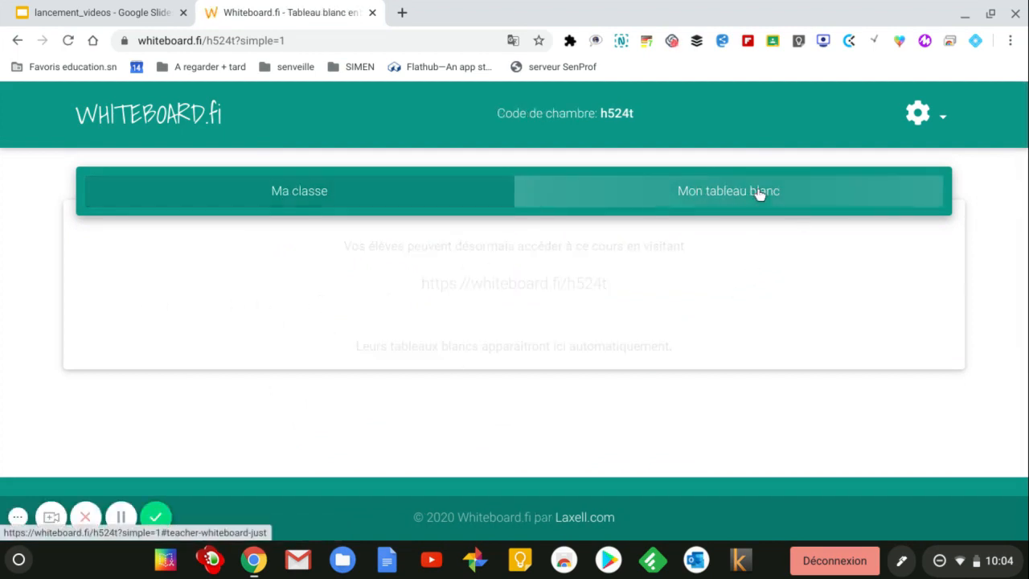
scroll(888, 344, "down", 2)
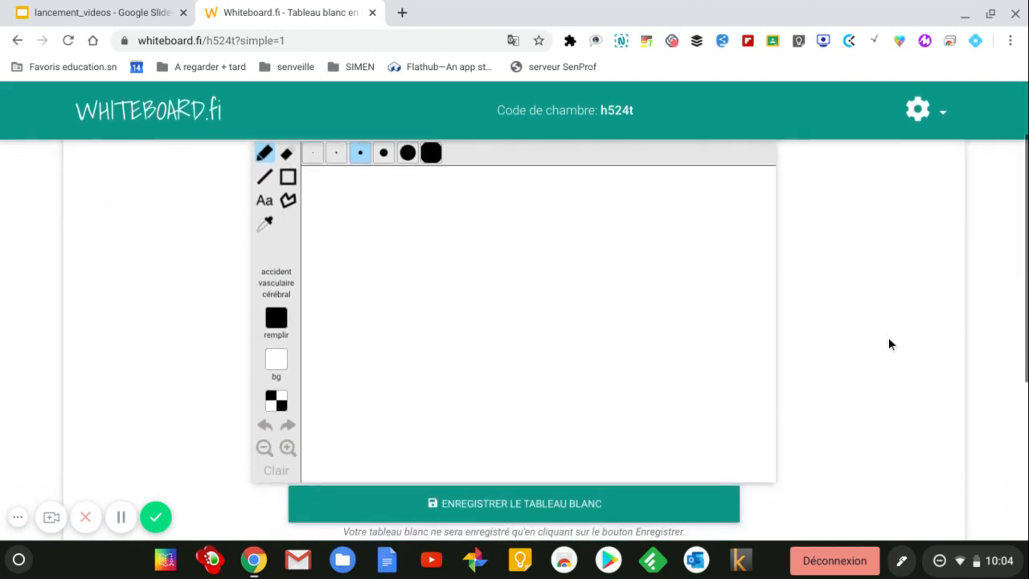
scroll(889, 344, "up", 1)
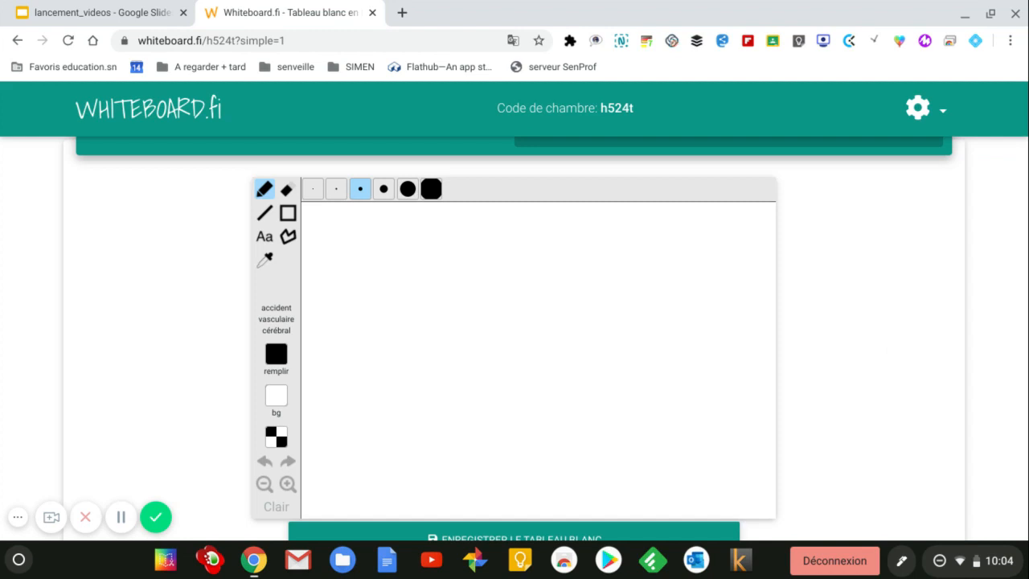
left_click(276, 353)
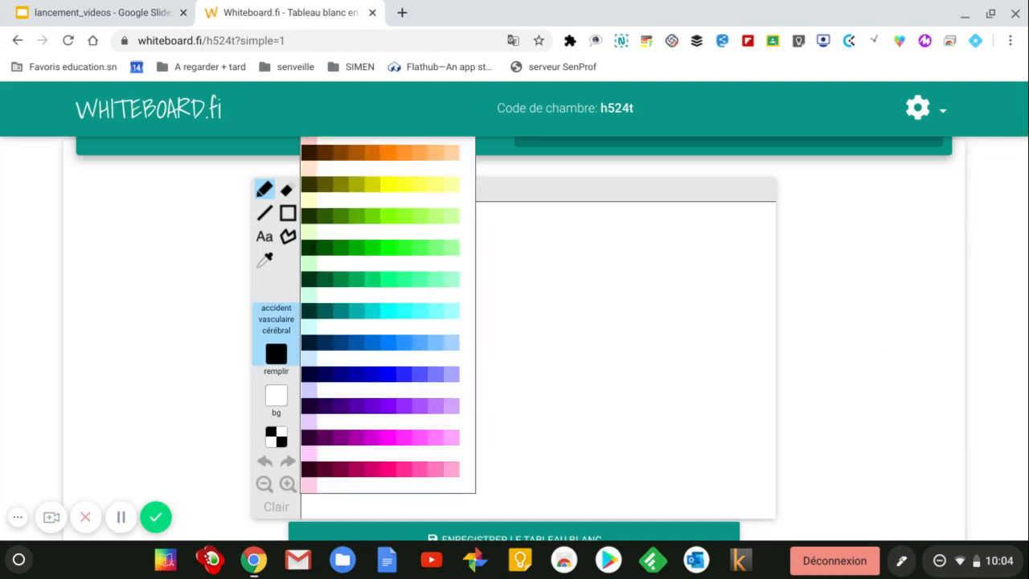
left_click(373, 342)
mouse_move(358, 218)
left_mouse_down()
mouse_move(396, 234)
mouse_move(380, 284)
left_mouse_up()
left_click_drag(413, 268, 453, 246)
mouse_move(444, 283)
left_mouse_down()
mouse_move(473, 267)
mouse_move(504, 283)
mouse_move(548, 228)
mouse_move(589, 300)
left_mouse_up()
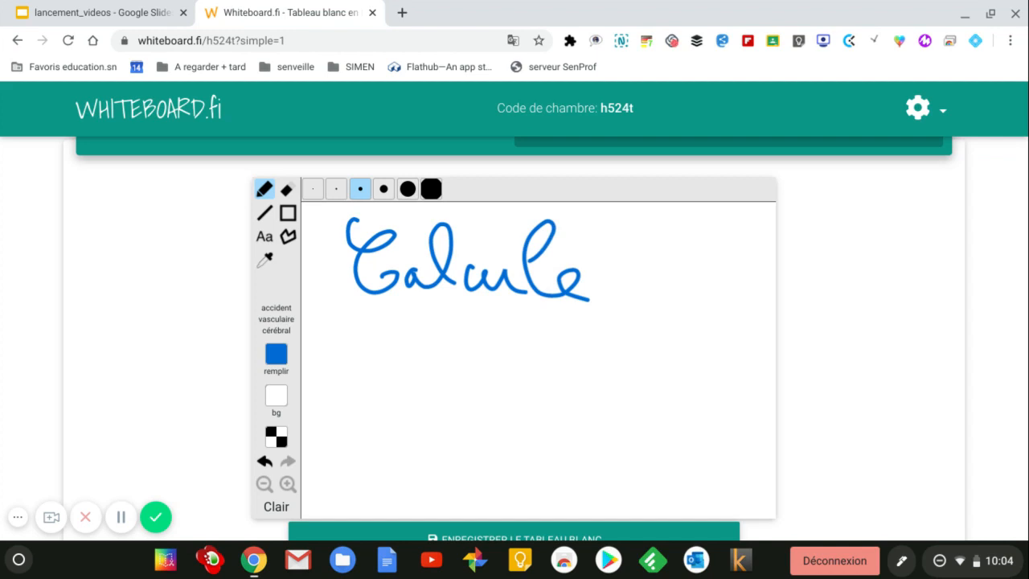
Step: Handwrite '77 x 7 =' in green below 'Calcule'
mouse_move(275, 353)
left_click(357, 247)
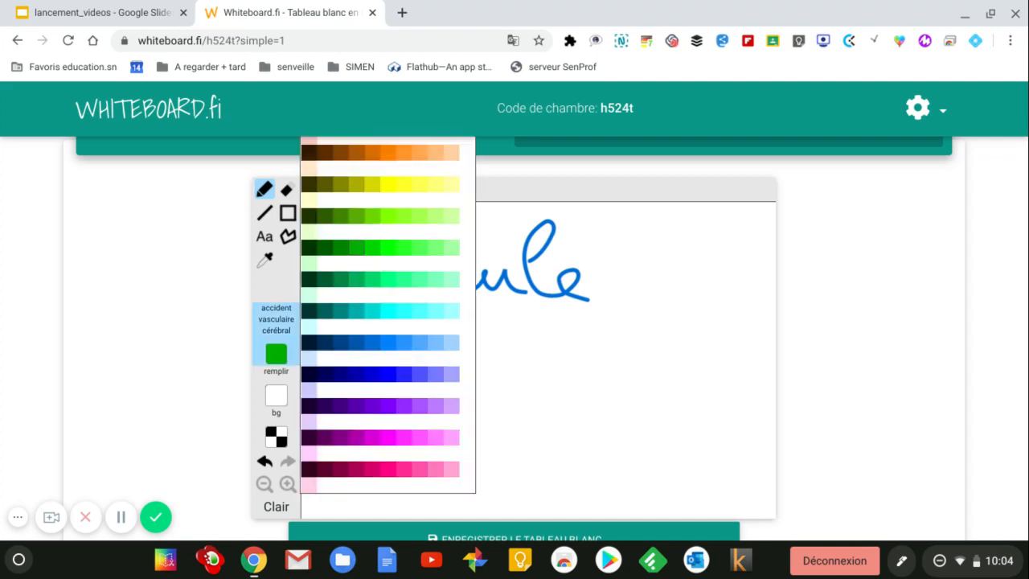
mouse_move(323, 326)
left_mouse_down()
mouse_move(351, 397)
mouse_move(369, 360)
left_mouse_up()
mouse_move(376, 325)
left_mouse_down()
mouse_move(408, 353)
mouse_move(407, 406)
left_mouse_up()
left_click_drag(373, 368, 418, 362)
left_click_drag(480, 356, 459, 402)
left_click_drag(444, 371, 499, 407)
left_click_drag(505, 341, 540, 407)
mouse_move(504, 379)
left_mouse_down()
mouse_move(565, 374)
mouse_move(620, 351)
left_mouse_up()
left_click_drag(579, 372, 624, 368)
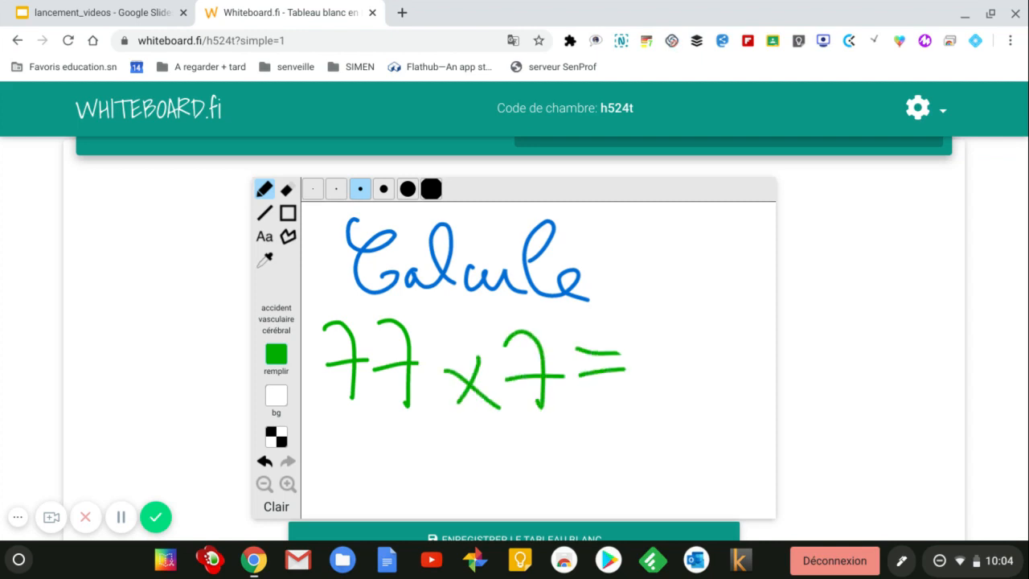
Step: Save the teacher's whiteboard with Enregistrer le tableau blanc
scroll(689, 394, "down", 3)
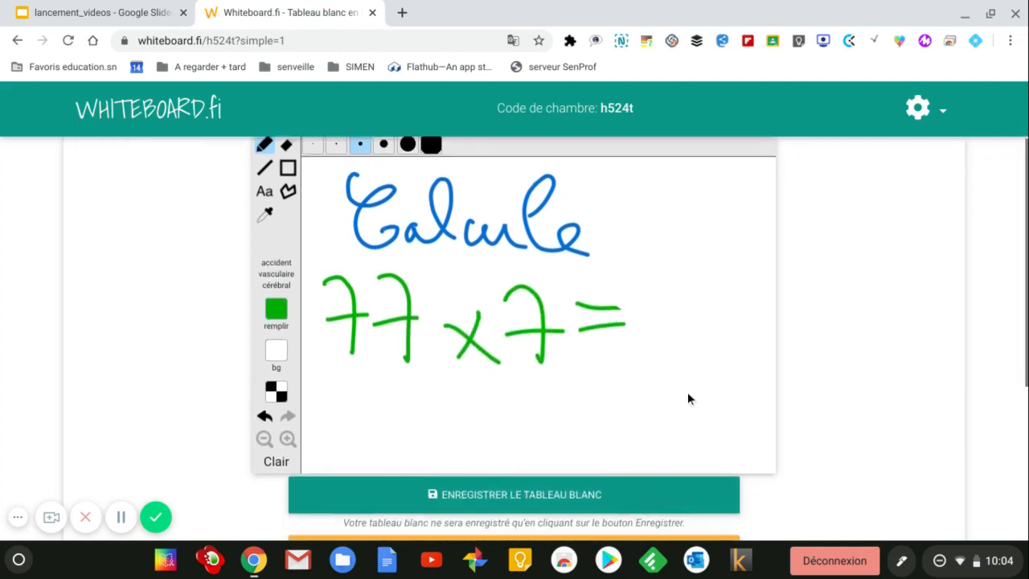
left_click(551, 440)
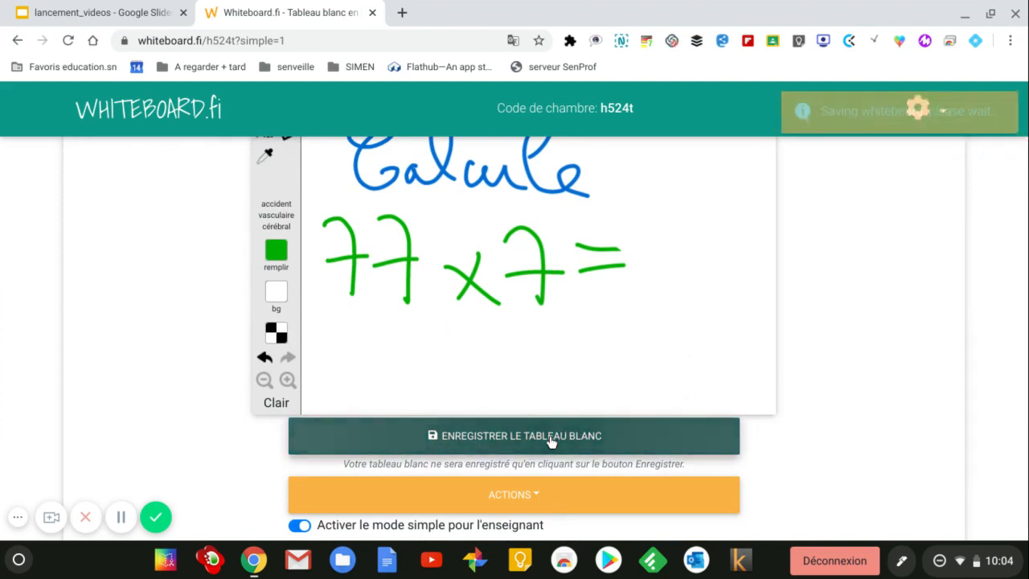
scroll(544, 417, "down", 2)
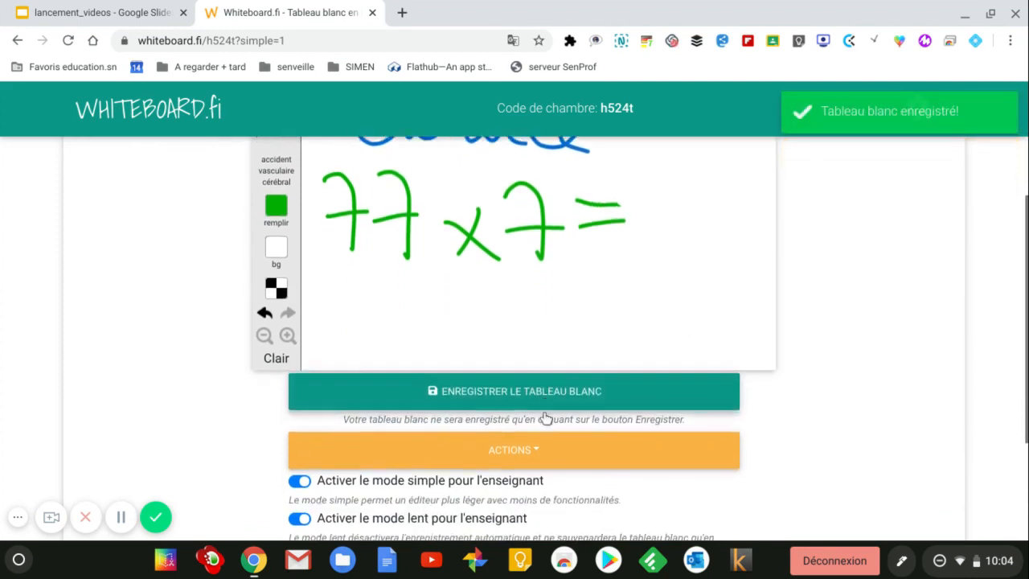
Step: Clear the whole canvas with Clair after checking the Actions menu
left_click(522, 411)
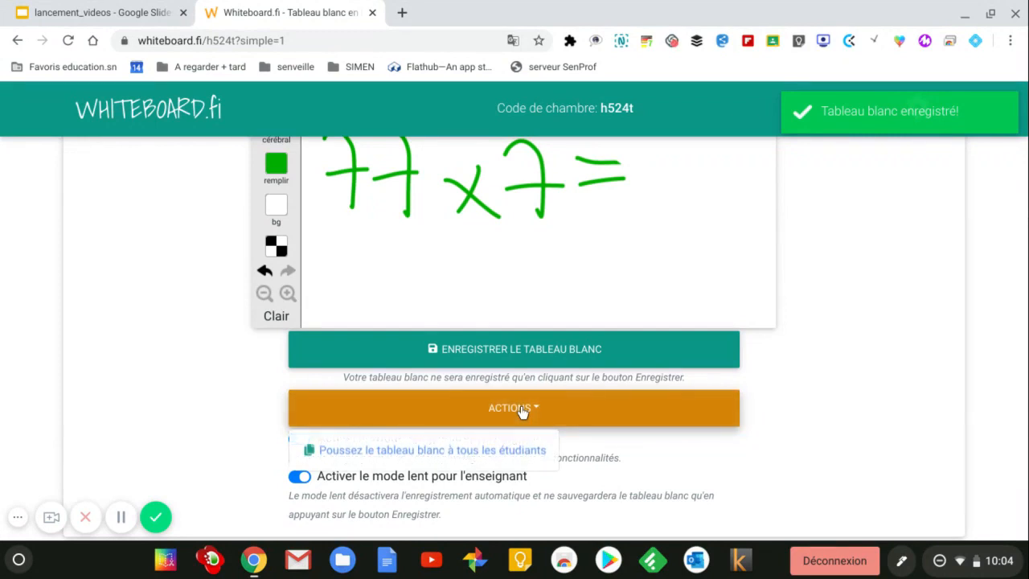
left_click(545, 409)
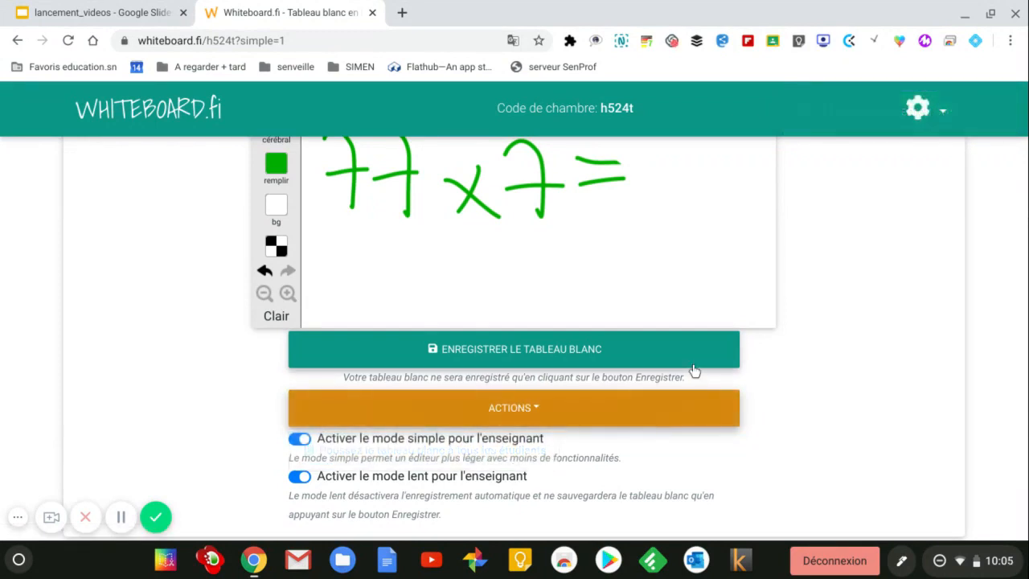
scroll(688, 362, "up", 2)
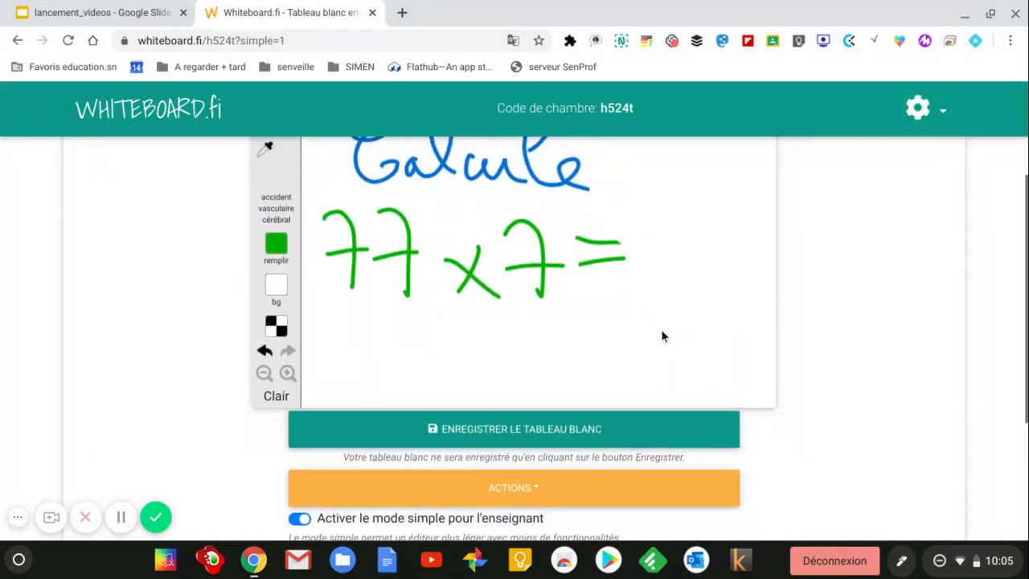
scroll(661, 336, "up", 3)
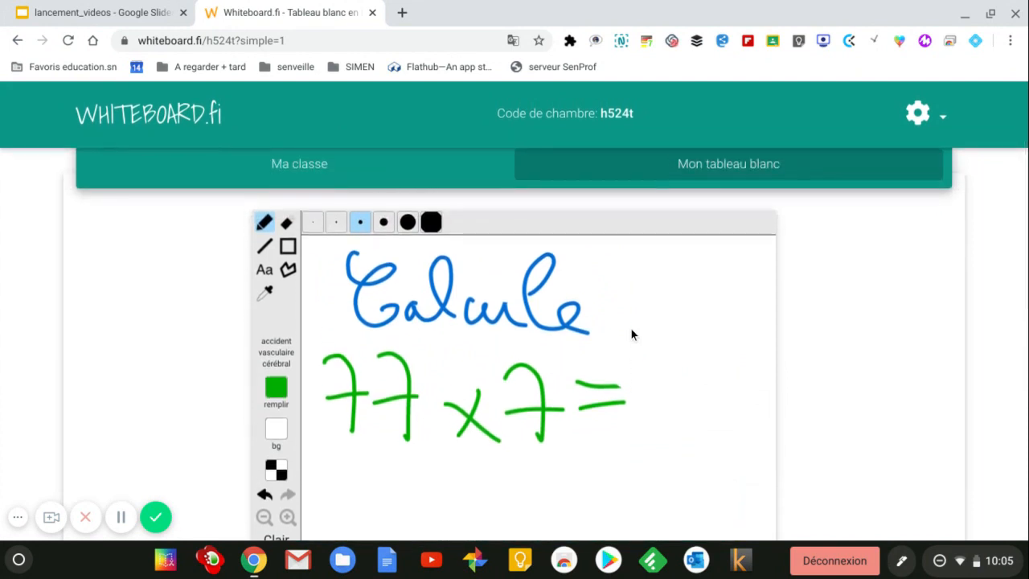
scroll(385, 388, "down", 2)
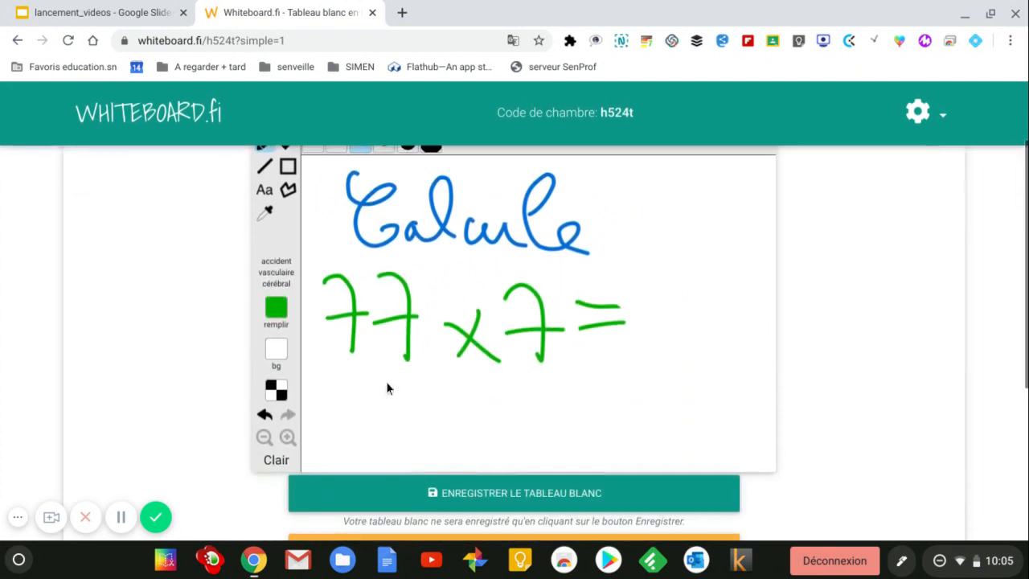
left_click(278, 460)
Step: Draw a plain green line and a green arrow with the Line tool
scroll(555, 396, "up", 2)
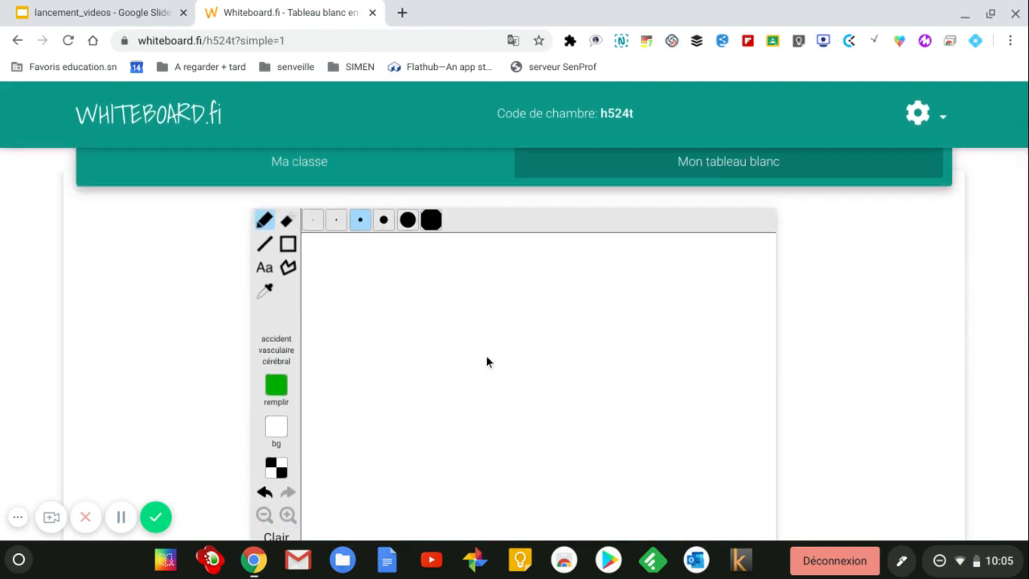
left_click(265, 243)
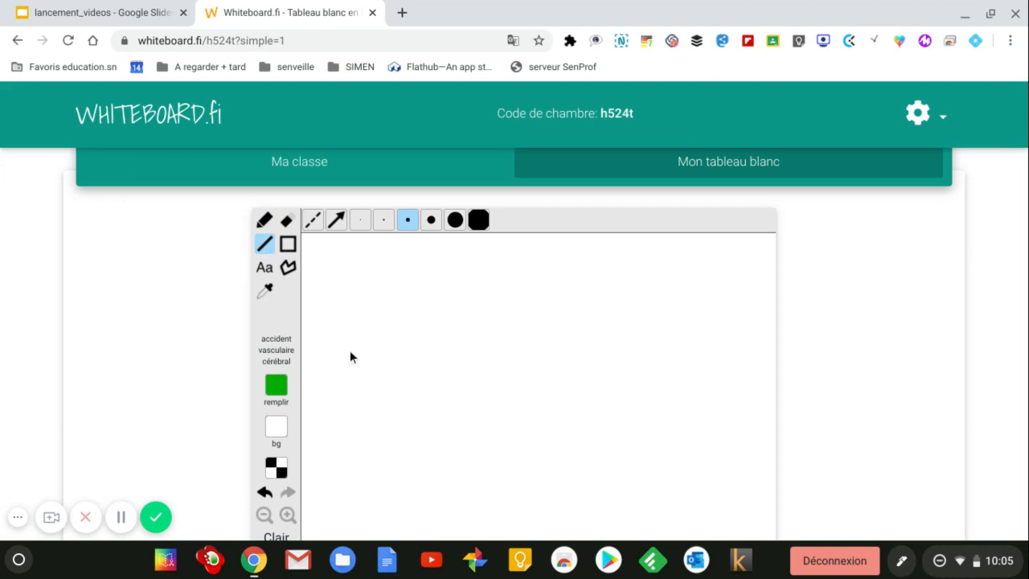
left_click_drag(407, 296, 425, 276)
left_click(336, 219)
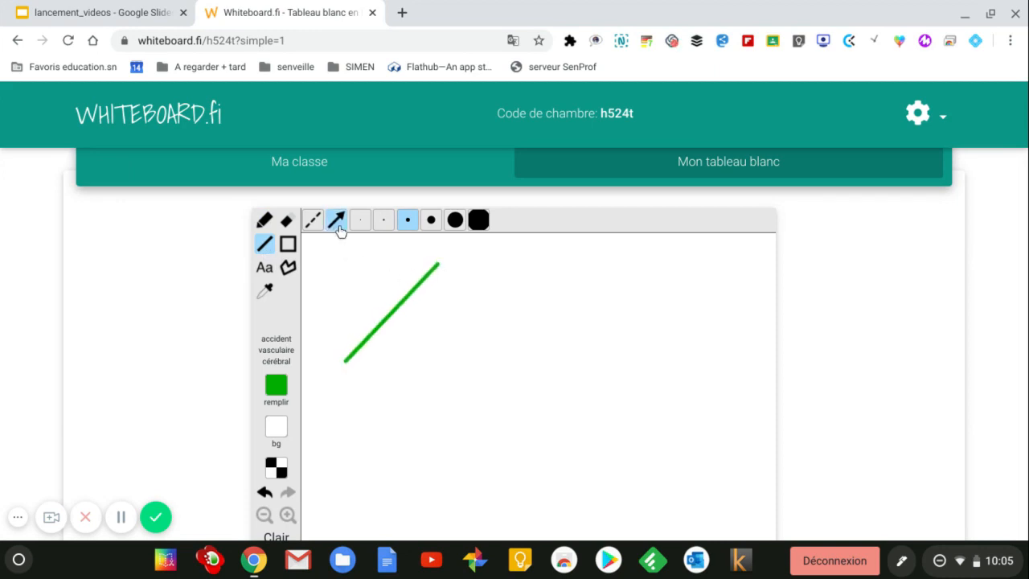
left_click_drag(400, 397, 519, 296)
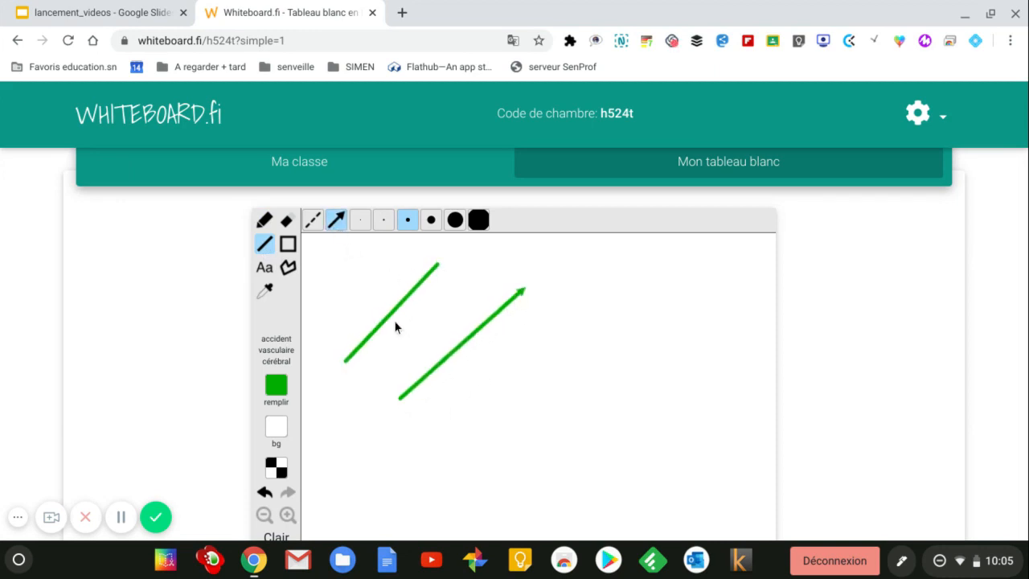
Step: Draw a thick dashed green arrow, then a medium dashed line without arrowhead
left_click(455, 219)
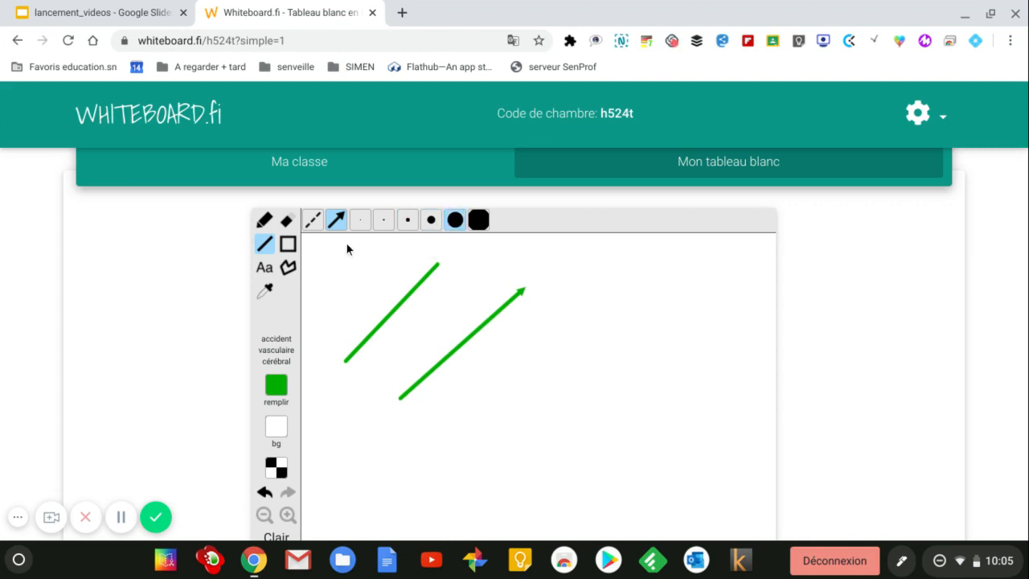
left_click(314, 222)
left_click_drag(472, 446, 631, 318)
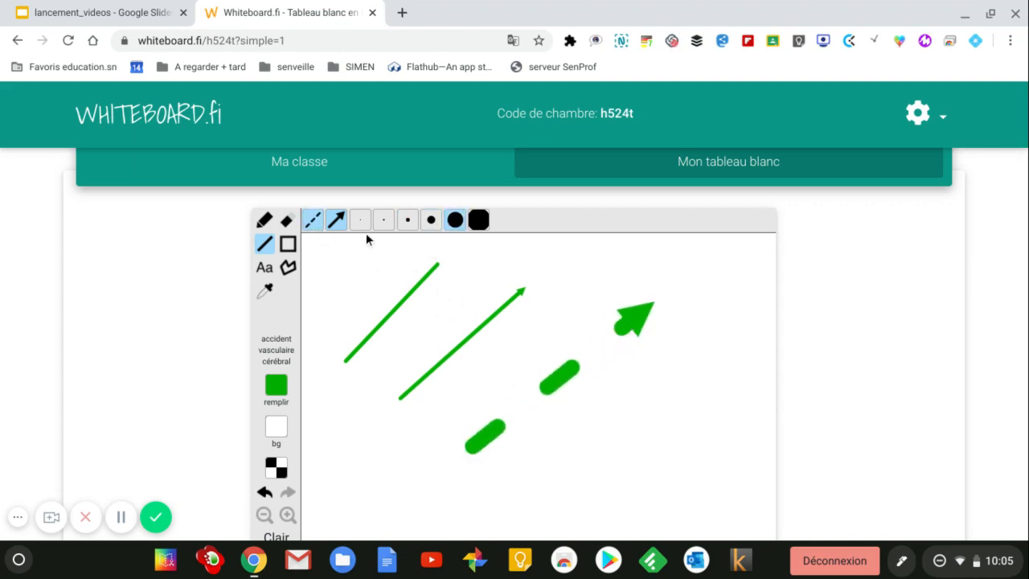
left_click(340, 223)
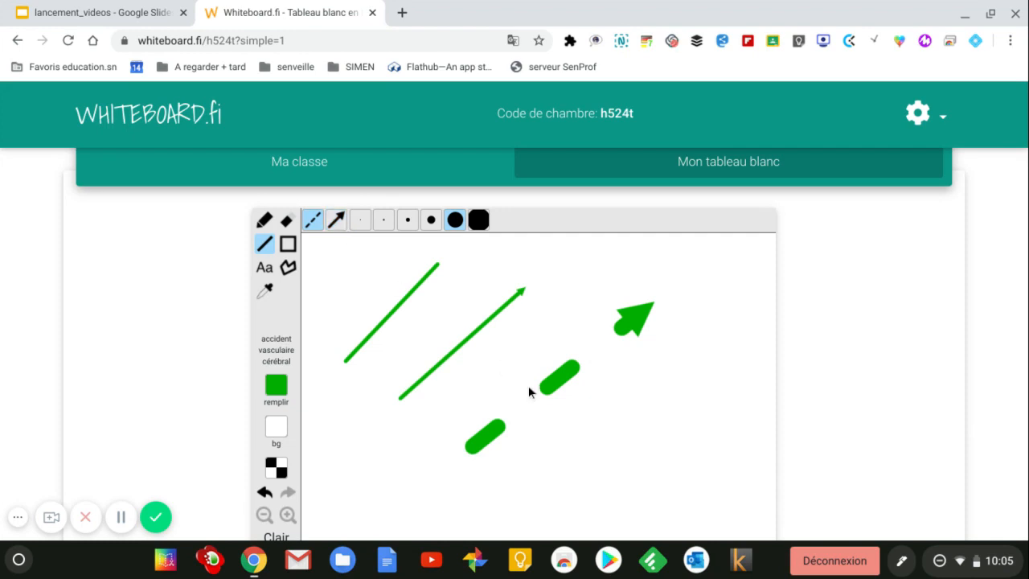
left_click(430, 223)
mouse_move(531, 480)
left_mouse_down()
mouse_move(672, 385)
mouse_move(652, 388)
left_mouse_up()
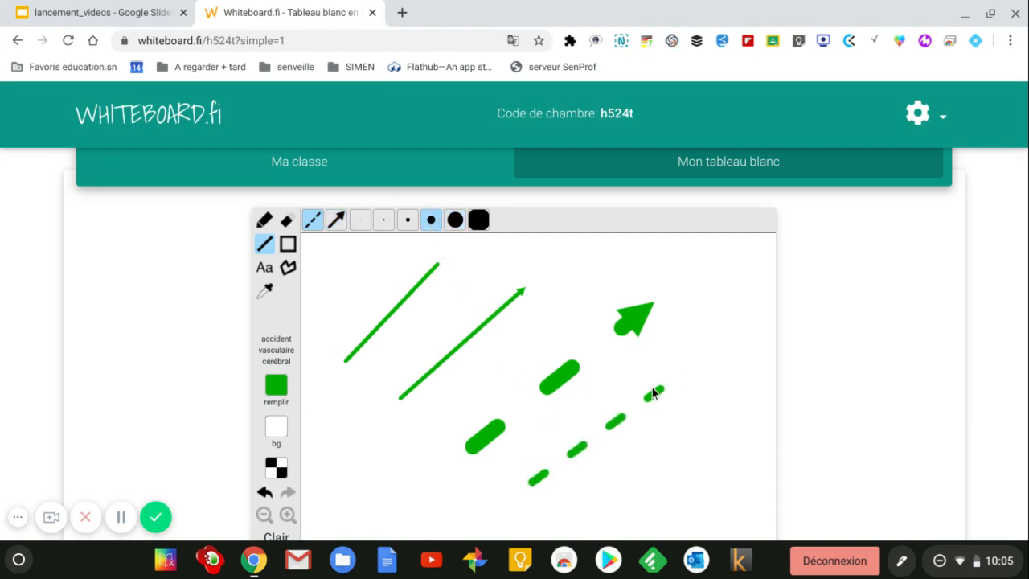
Step: Pick the Rectangle tool and set the colour to dark blue
scroll(376, 426, "down", 1)
scroll(341, 371, "up", 1)
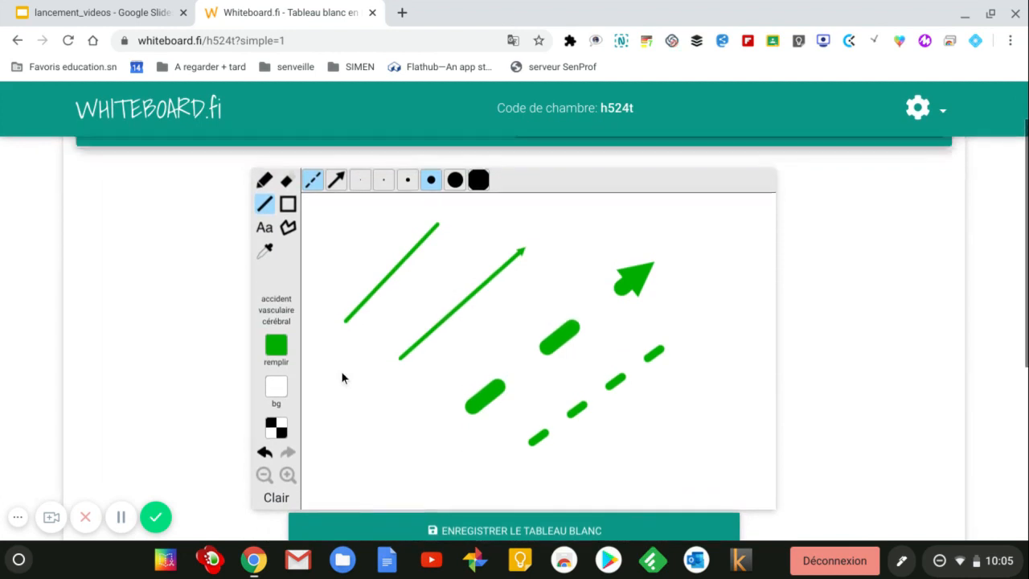
left_click(286, 224)
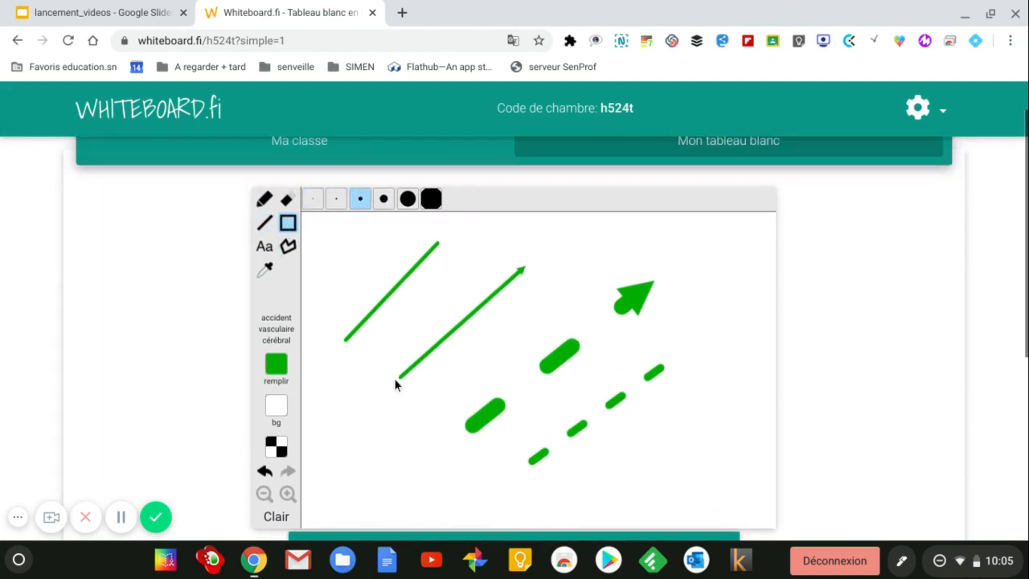
left_click(275, 364)
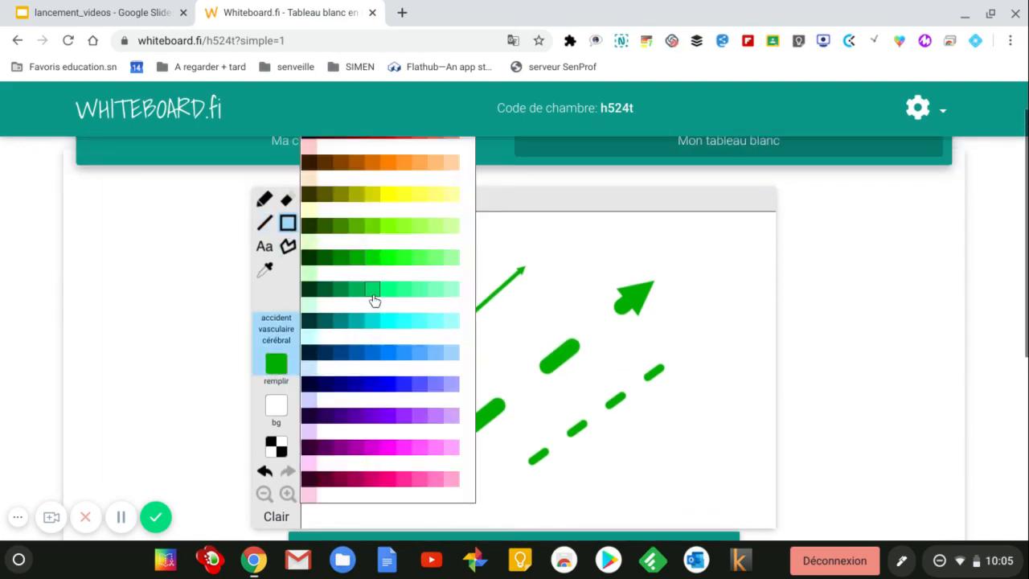
left_click(341, 354)
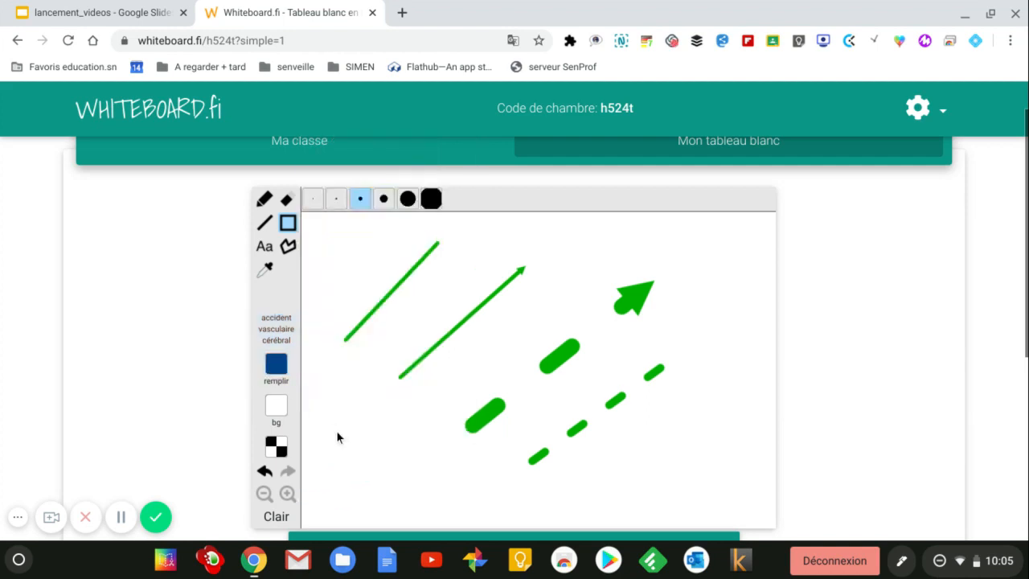
Step: Draw a wide dark-blue rectangle at lower left and set text to Arial 18px
left_click_drag(365, 462, 440, 465)
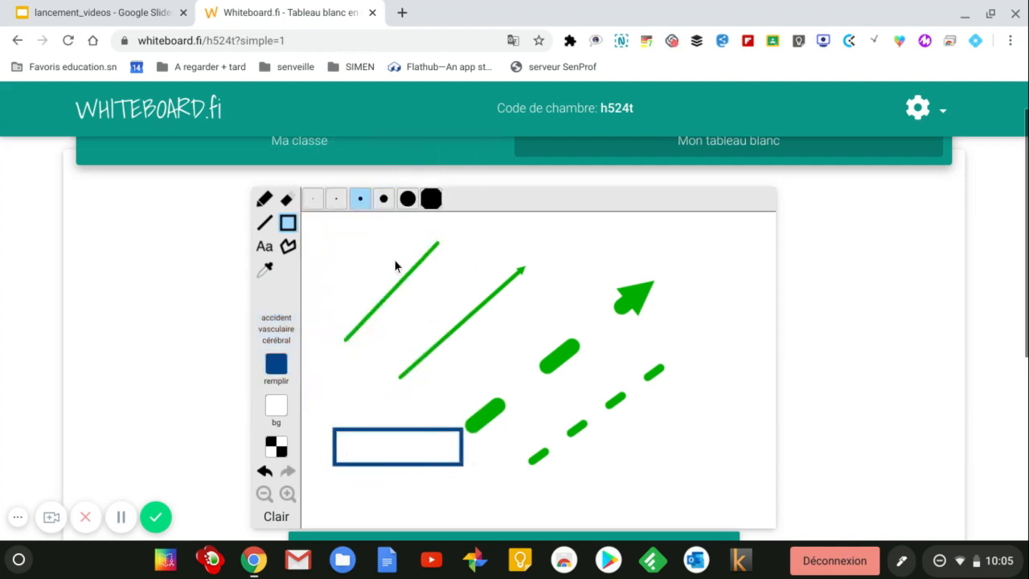
left_click(266, 248)
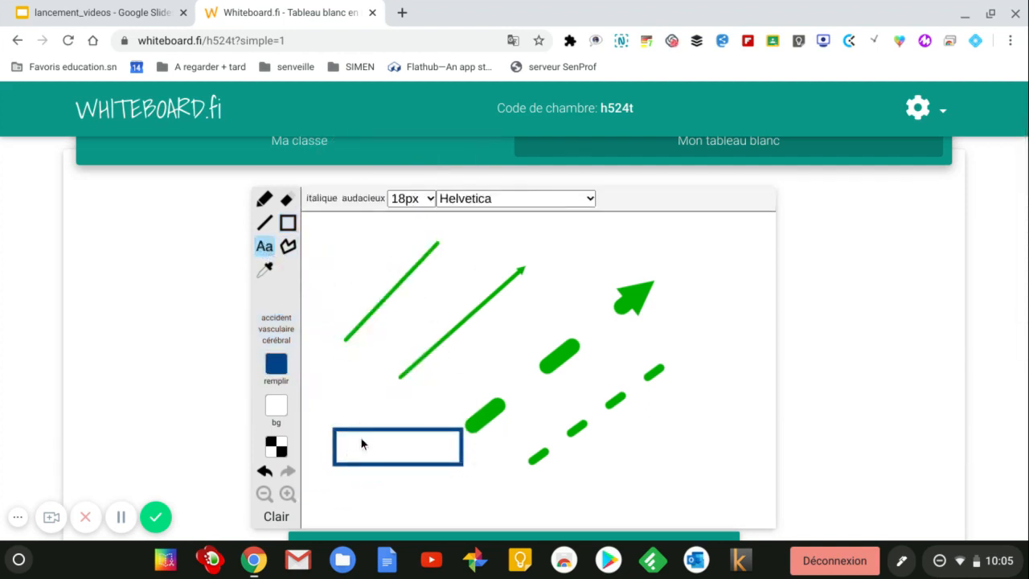
left_click(432, 197)
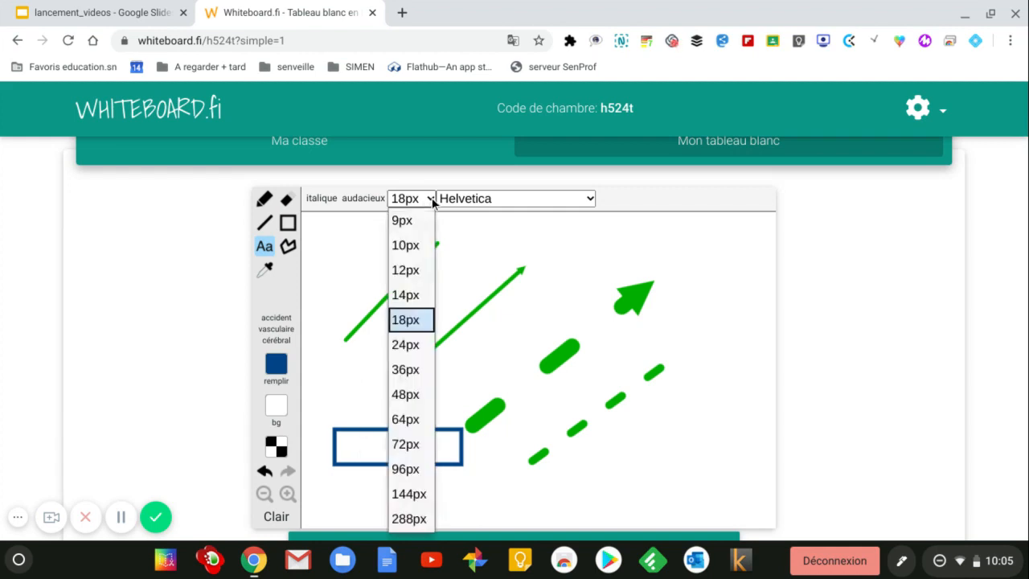
left_click(431, 197)
left_click(544, 199)
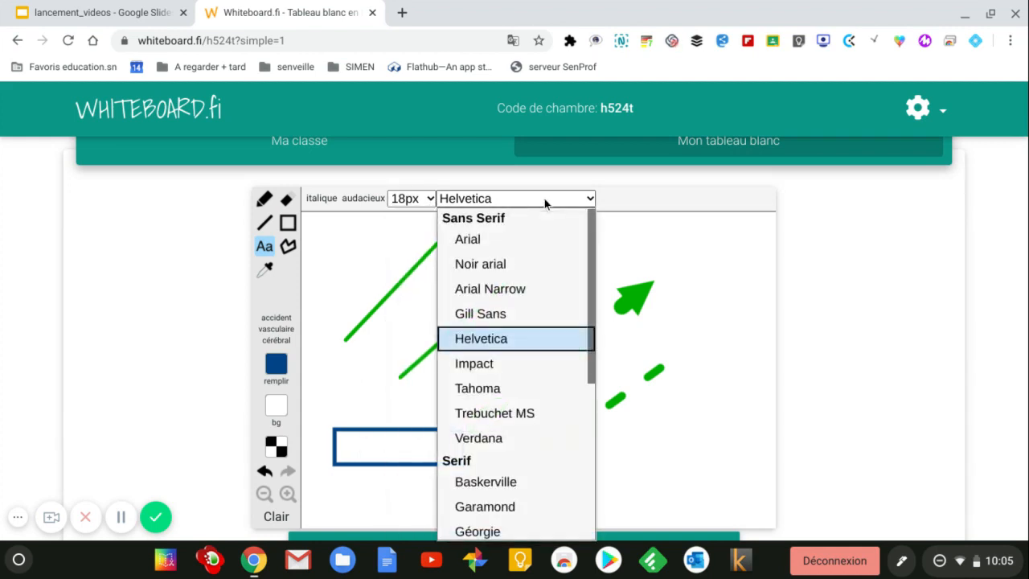
left_click(490, 241)
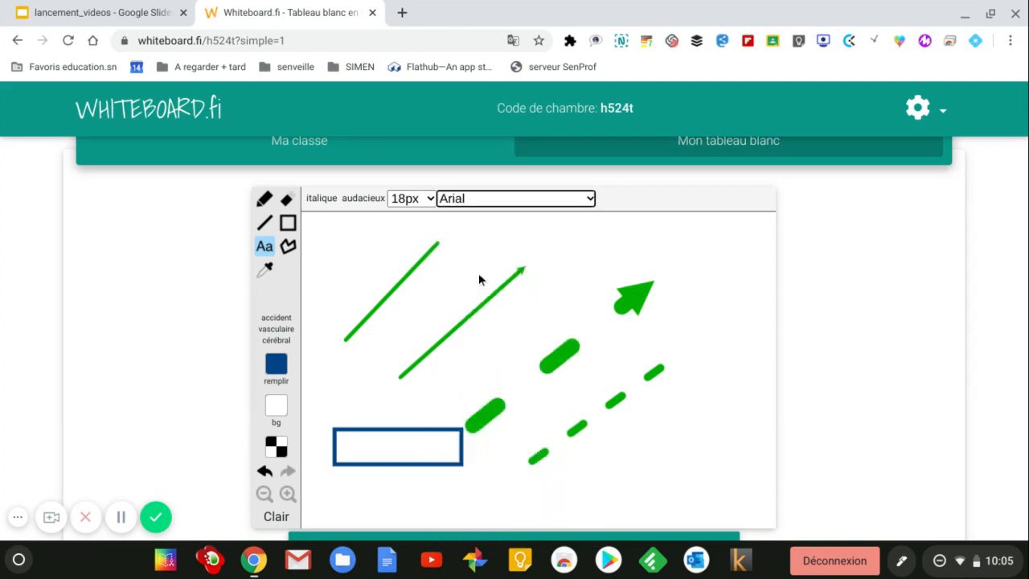
Step: Type the label 'Un rectangle' inside the rectangle
left_click(359, 450)
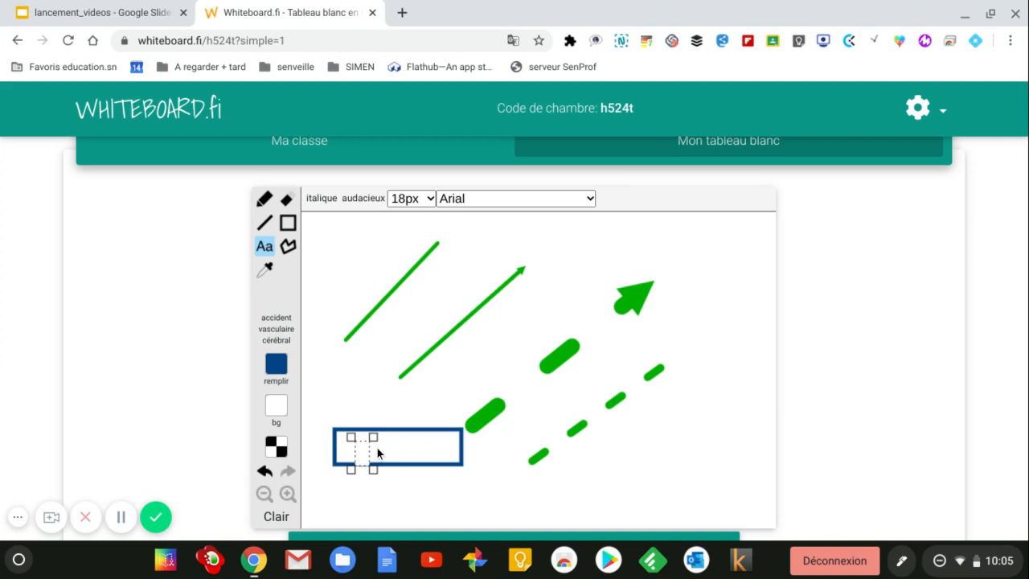
type("Un textangl")
left_click_drag(414, 471, 452, 466)
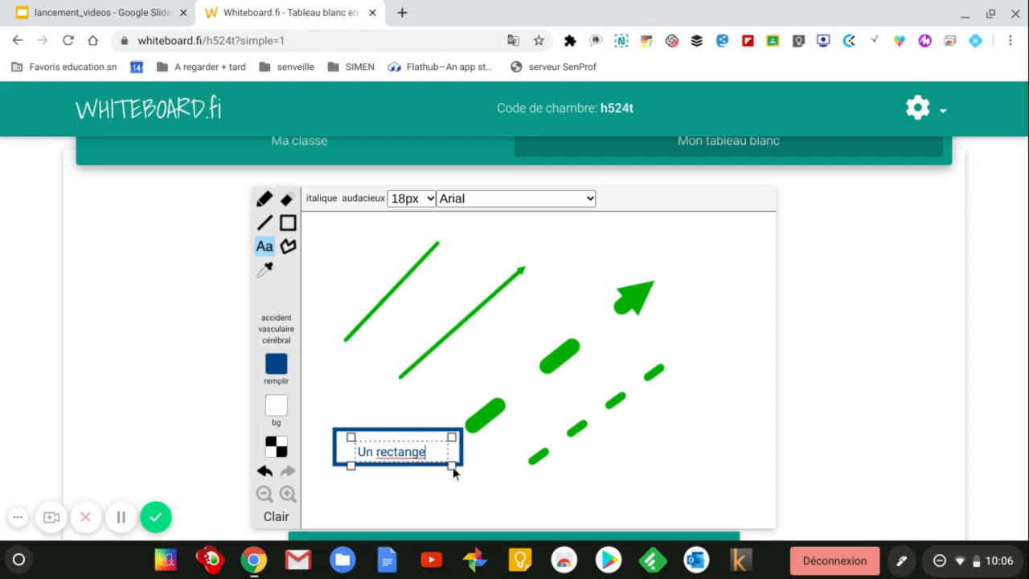
key("BackSpace")
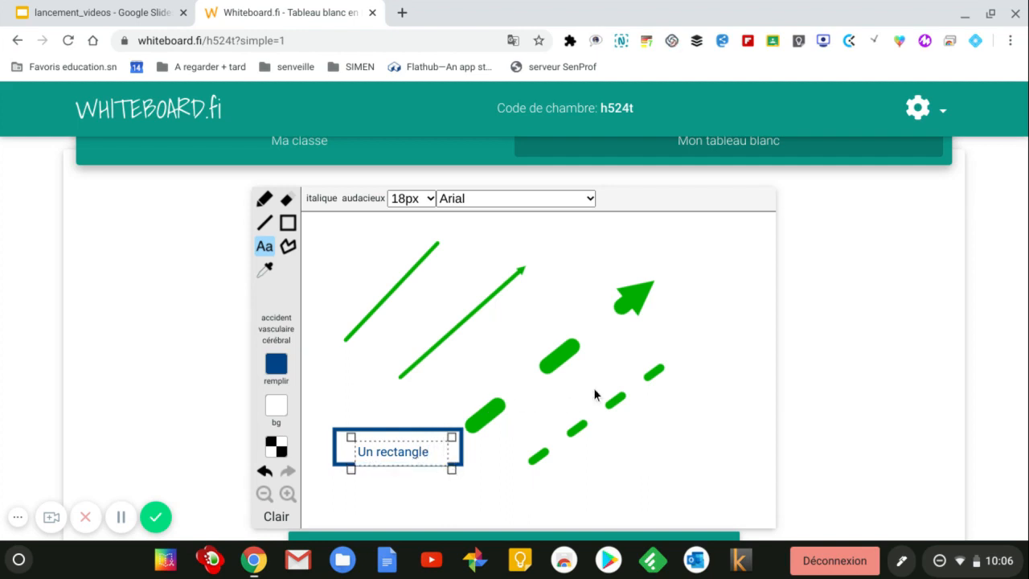
scroll(597, 394, "down", 1)
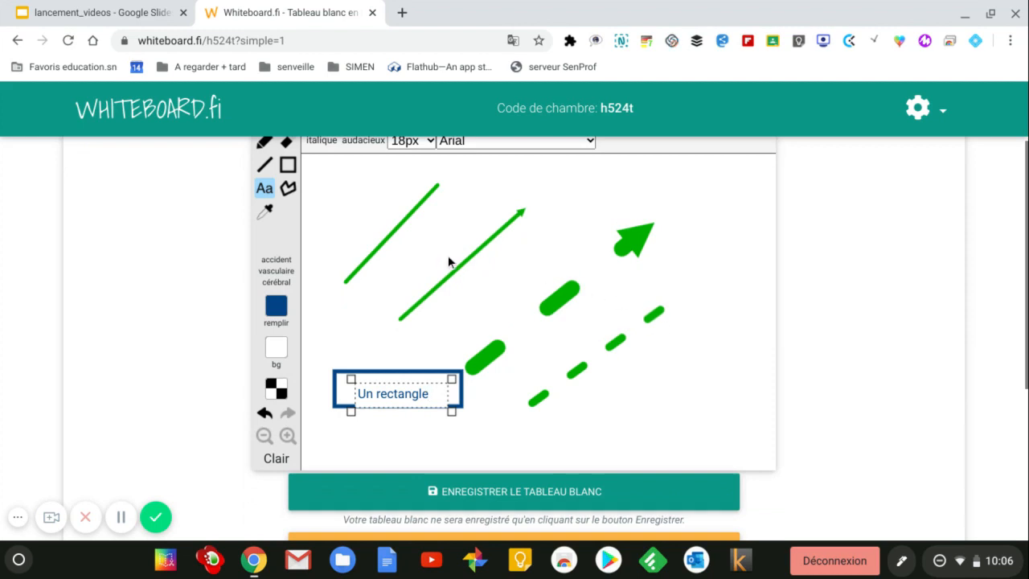
Step: Switch off simple teacher mode and reopen Mon tableau blanc in the full editor
scroll(595, 298, "down", 2)
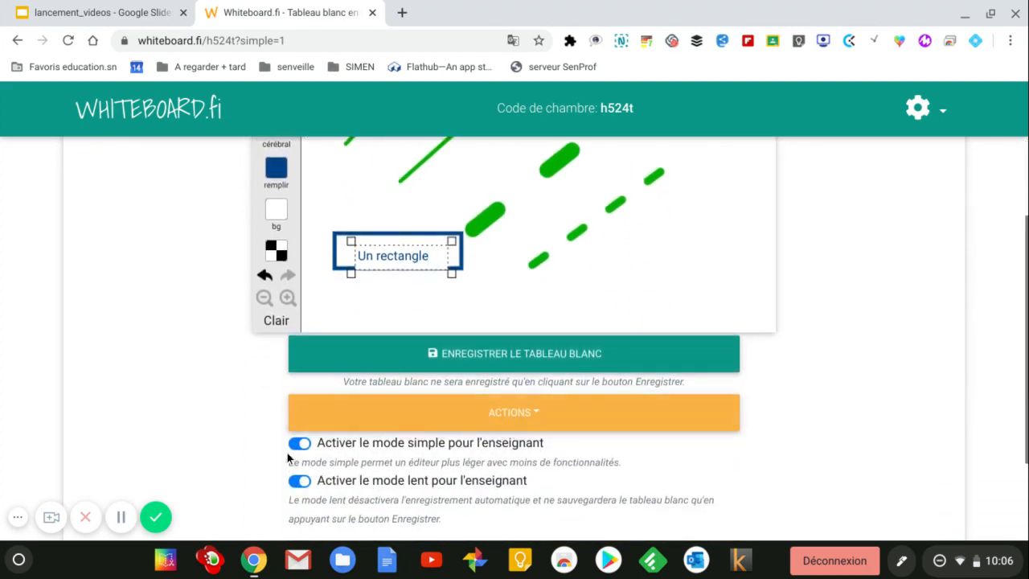
left_click(299, 444)
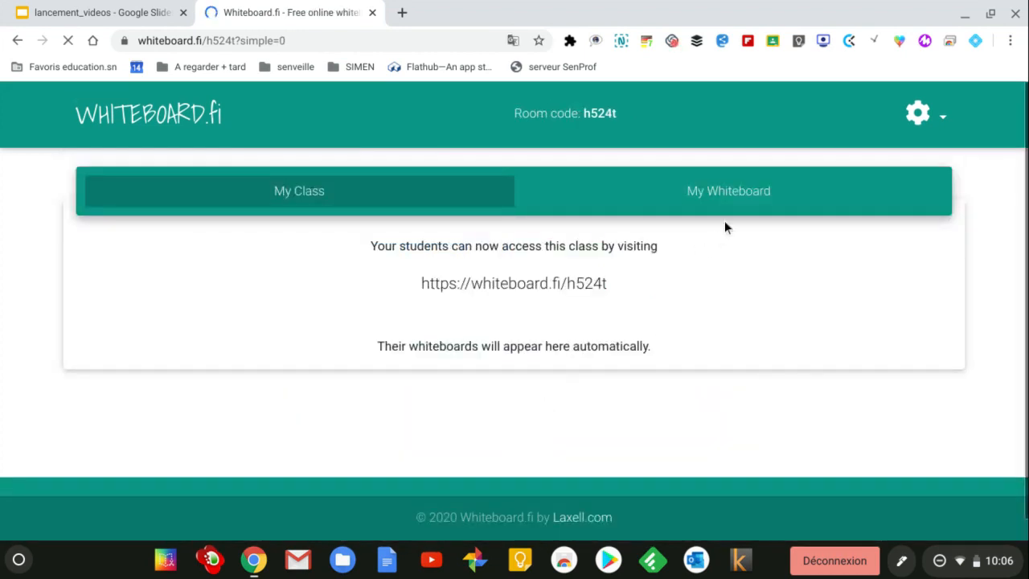
left_click(722, 193)
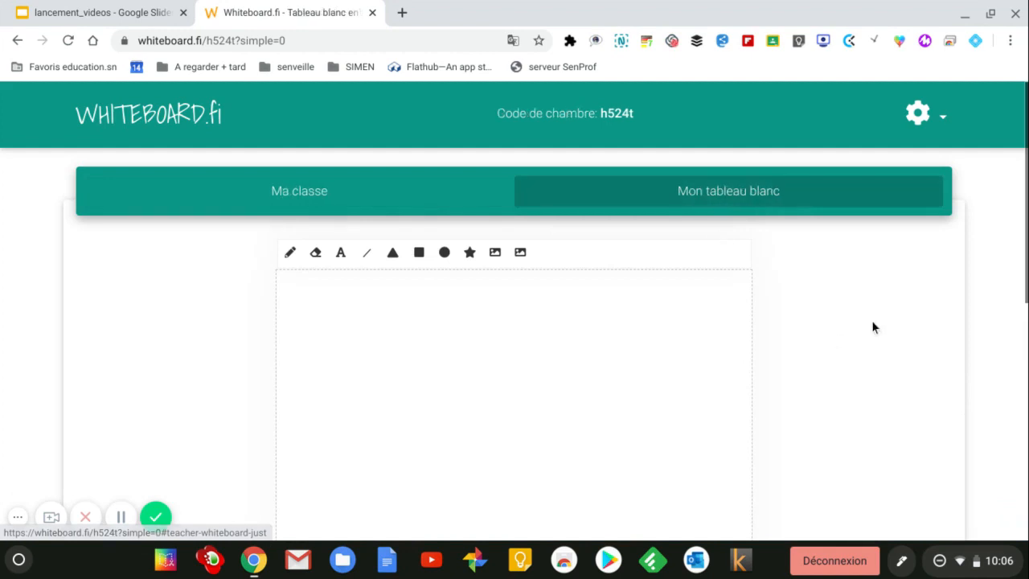
scroll(871, 321, "down", 1)
scroll(874, 327, "down", 1)
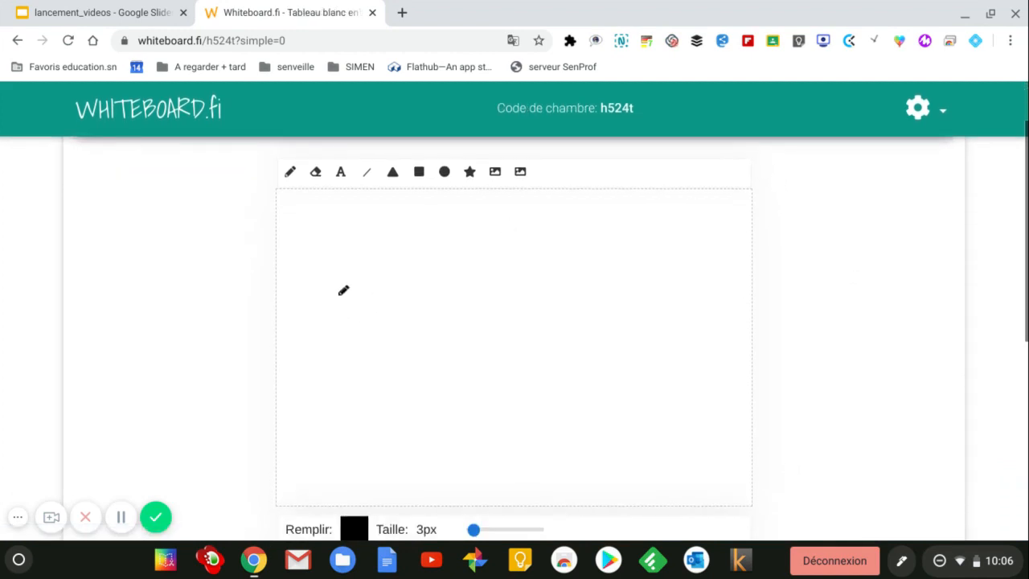
Step: Draw a black double-headed arrow on the canvas
left_click(370, 178)
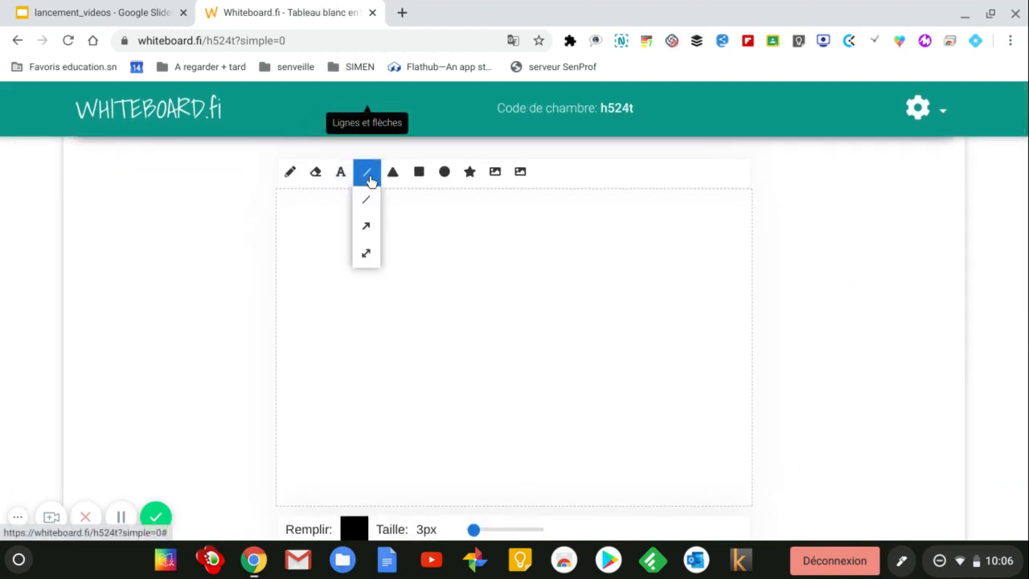
left_click(366, 253)
left_click_drag(405, 234, 318, 318)
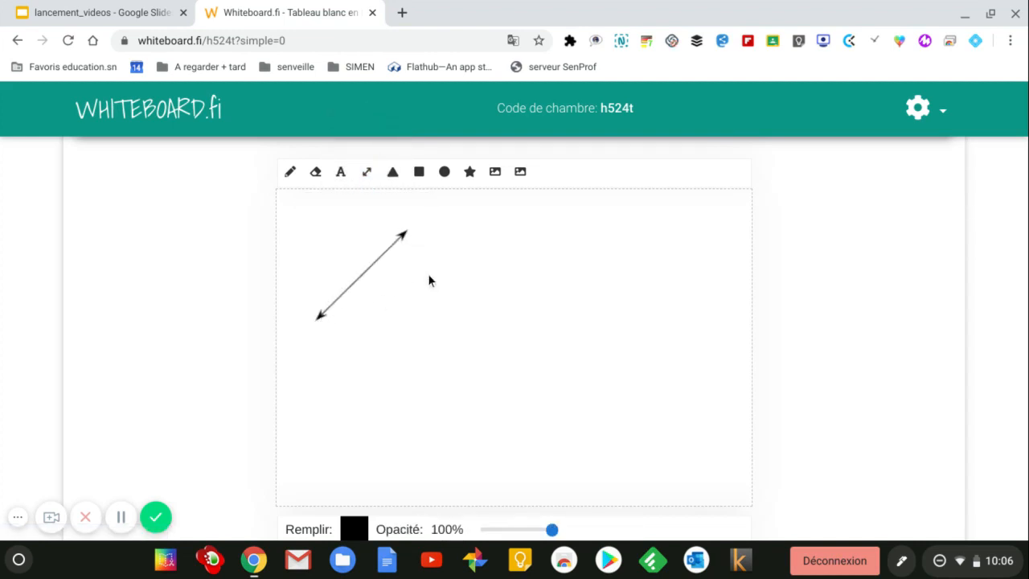
scroll(474, 416, "down", 2)
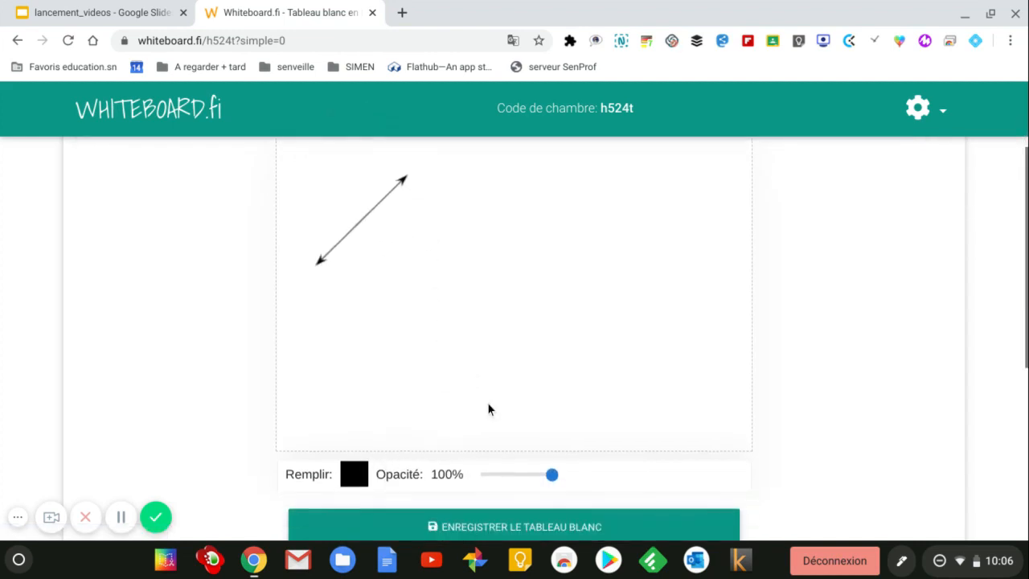
Step: Set the colour to blue and draw a single-headed arrow beside the black one
left_click(344, 468)
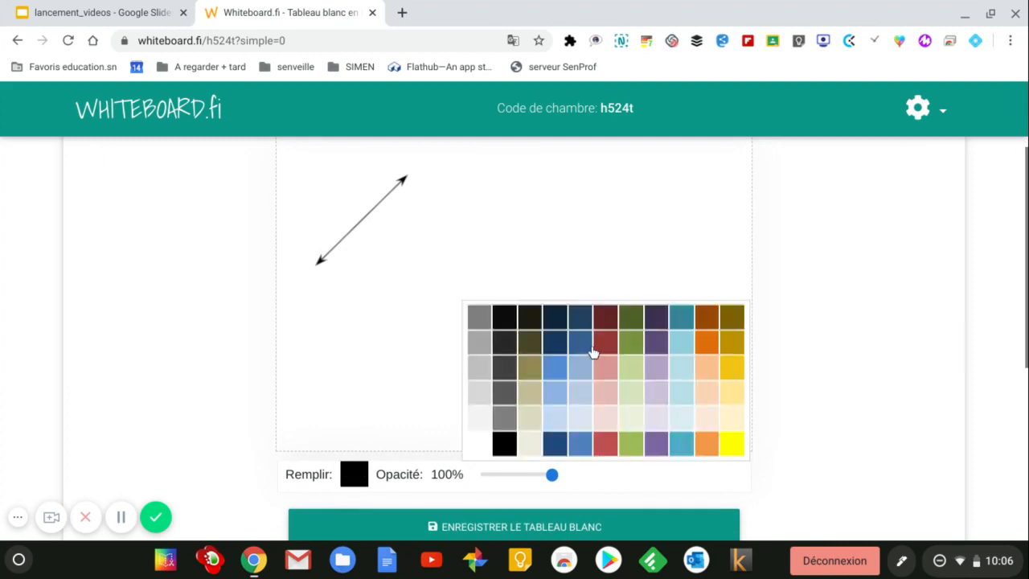
left_click(579, 341)
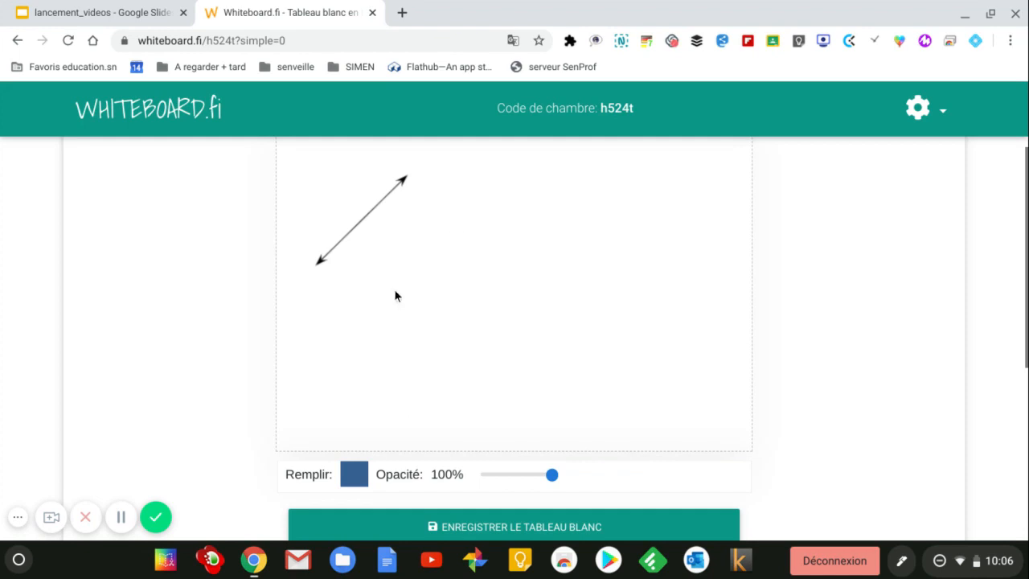
scroll(401, 278, "up", 3)
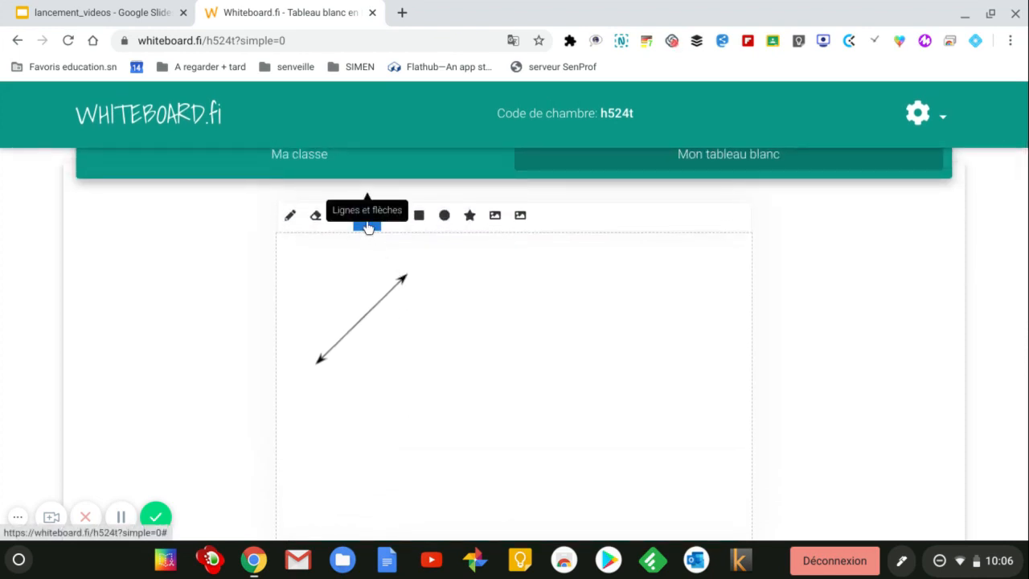
left_click(366, 225)
left_click(365, 276)
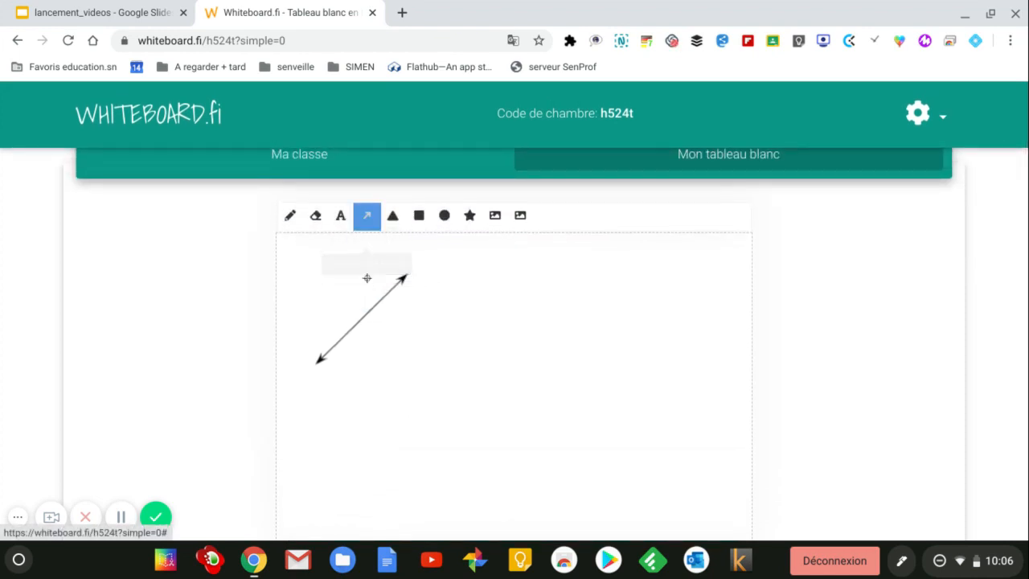
left_click_drag(351, 372, 440, 284)
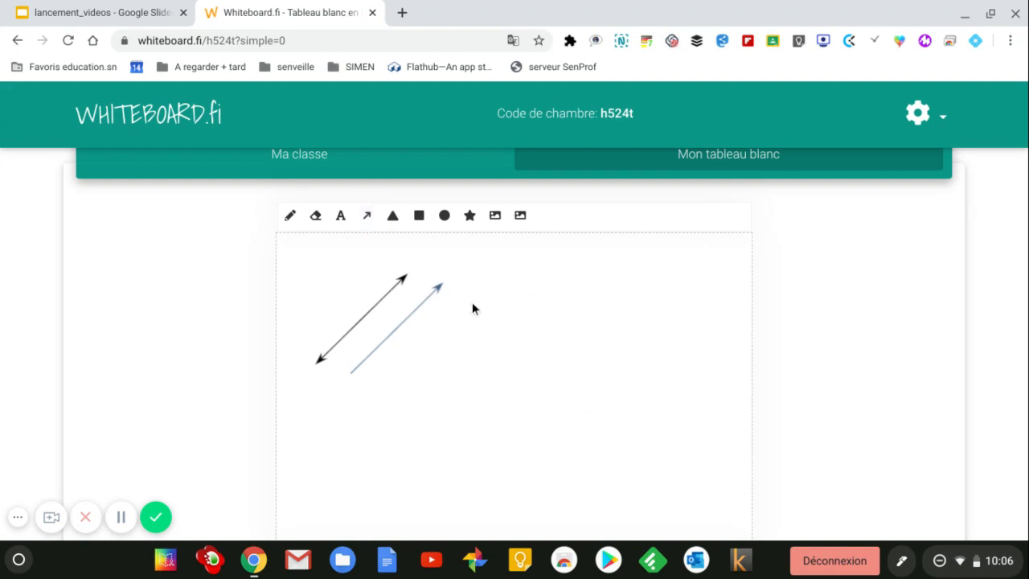
scroll(476, 312, "down", 3)
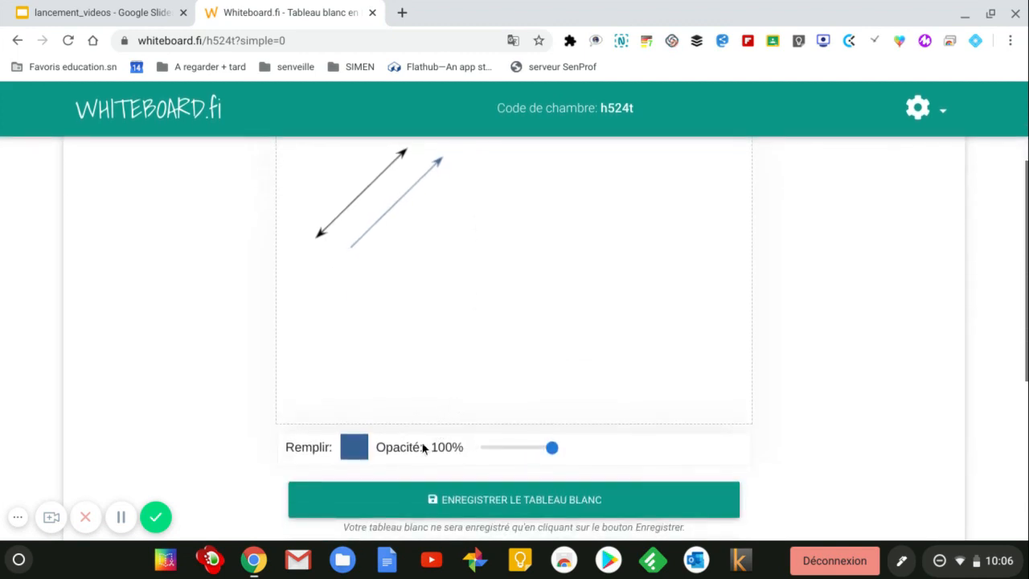
scroll(547, 299, "up", 3)
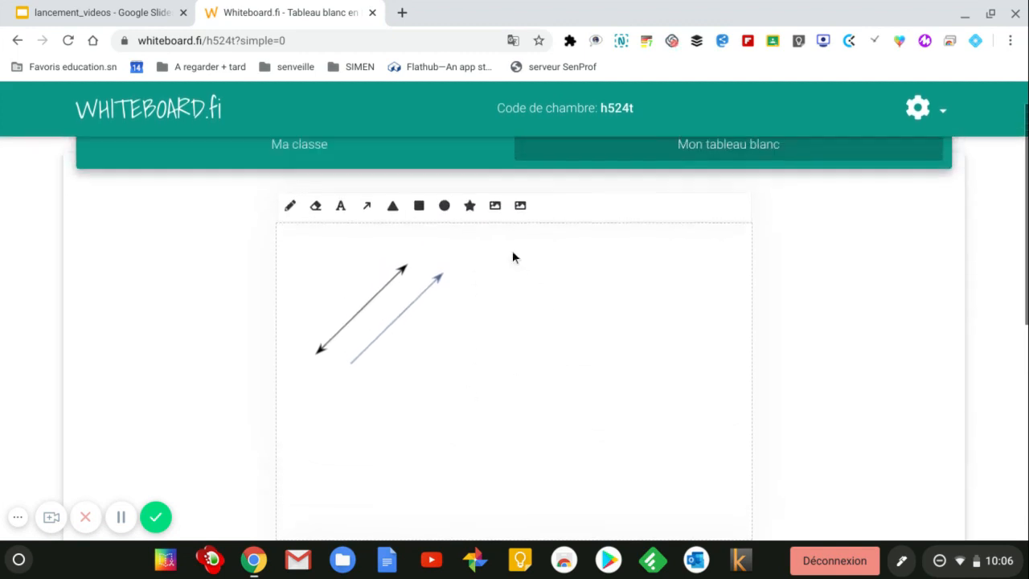
Step: Draw a filled blue triangle right of the arrows and rotate it about 50° clockwise
left_click(393, 208)
left_click_drag(556, 271, 476, 350)
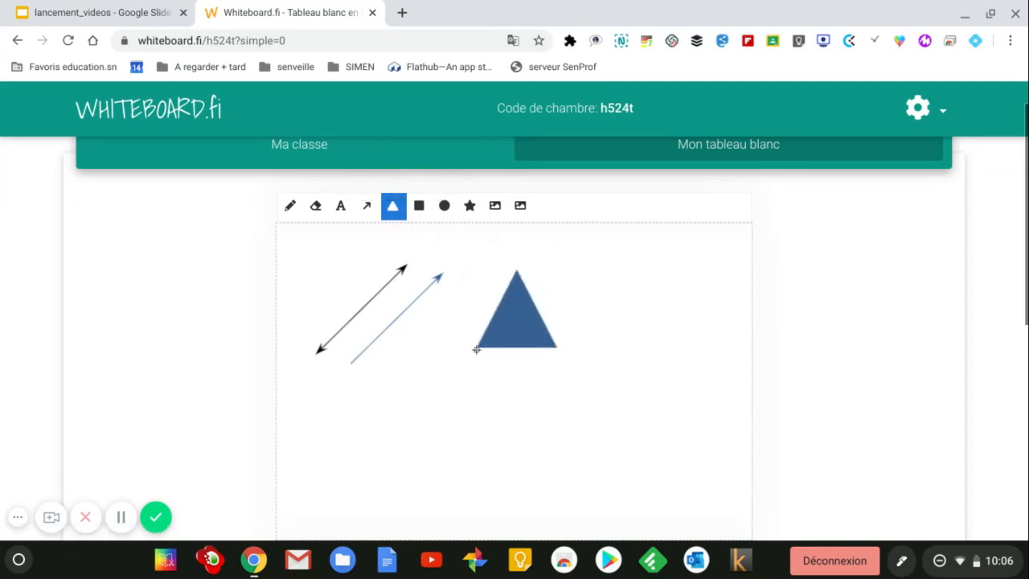
left_click(516, 315)
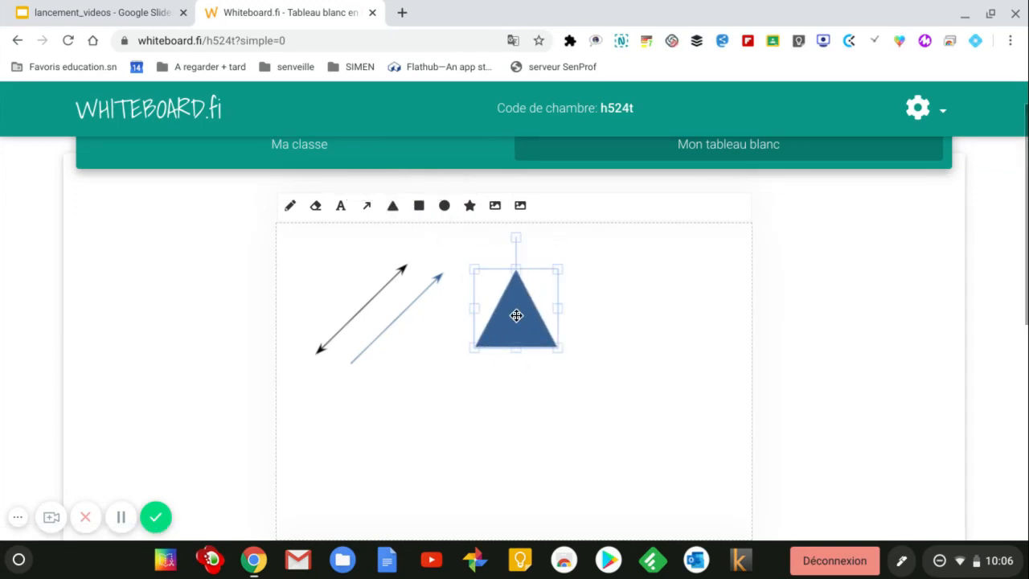
left_click_drag(514, 235, 576, 267)
left_click(656, 358)
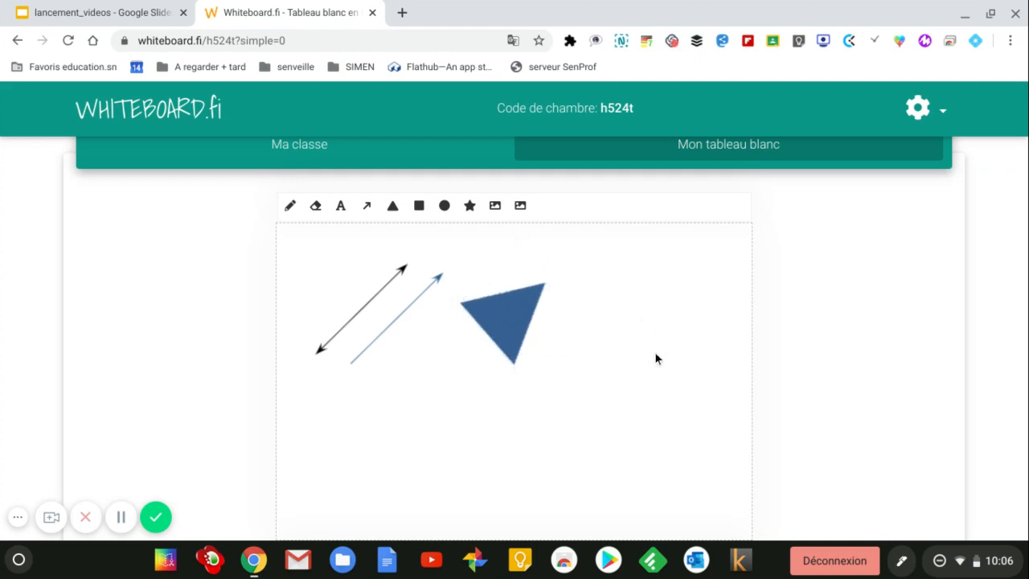
Step: Draw a blue rectangle to the right of the triangle and select it
left_click(419, 206)
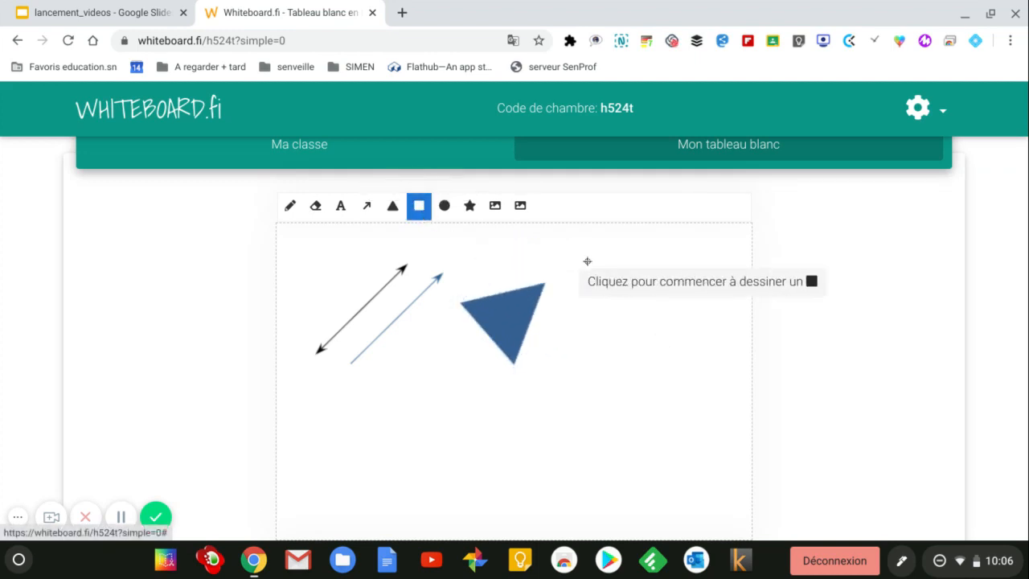
mouse_move(586, 269)
left_mouse_down()
mouse_move(611, 306)
mouse_move(647, 308)
mouse_move(642, 332)
left_mouse_up()
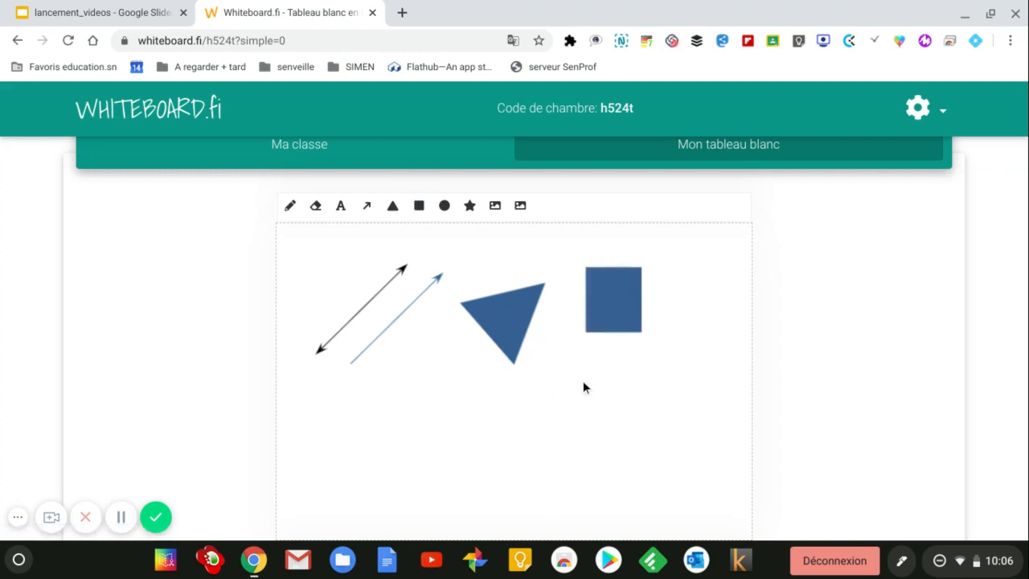
left_click(612, 313)
Step: Fill the rectangle dark red with a thick solid olive-green border, then move it onto the triangle
scroll(571, 396, "down", 2)
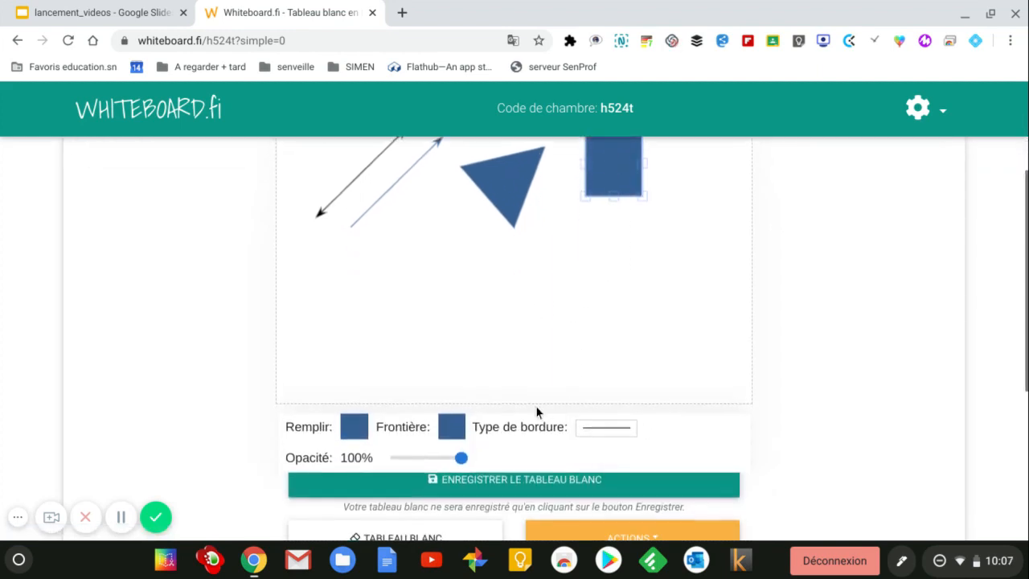
left_click(363, 433)
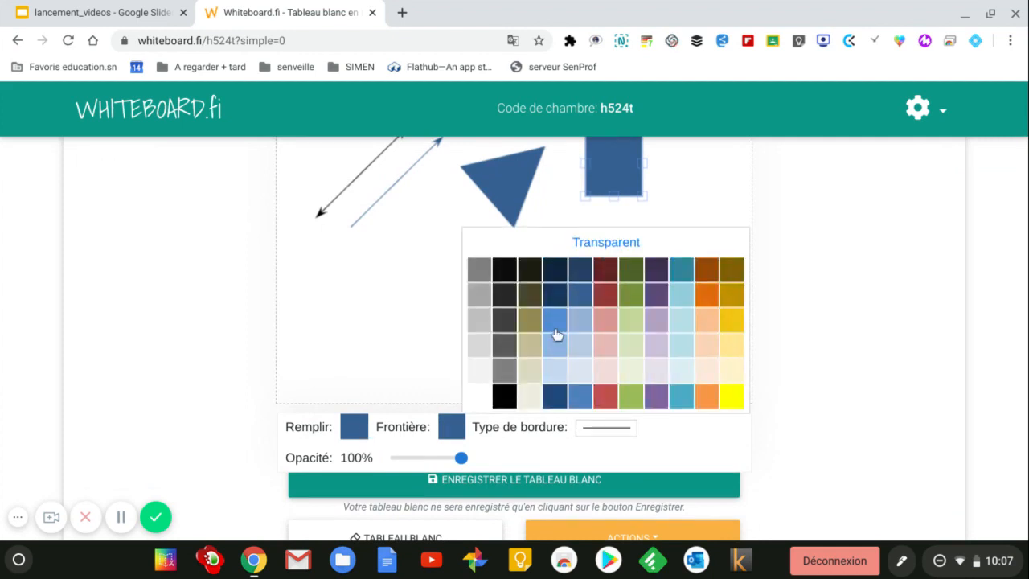
left_click(601, 302)
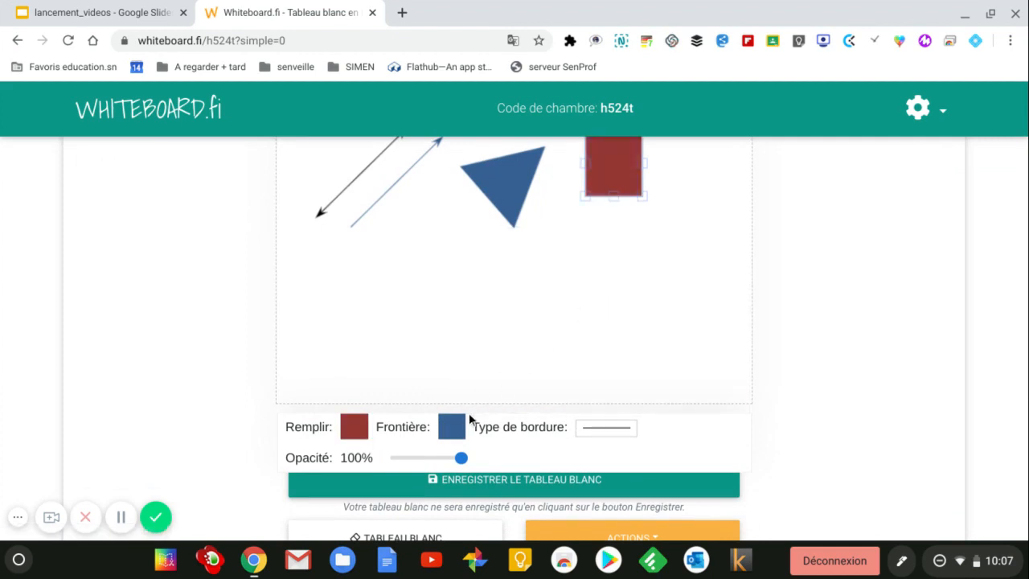
left_click(593, 432)
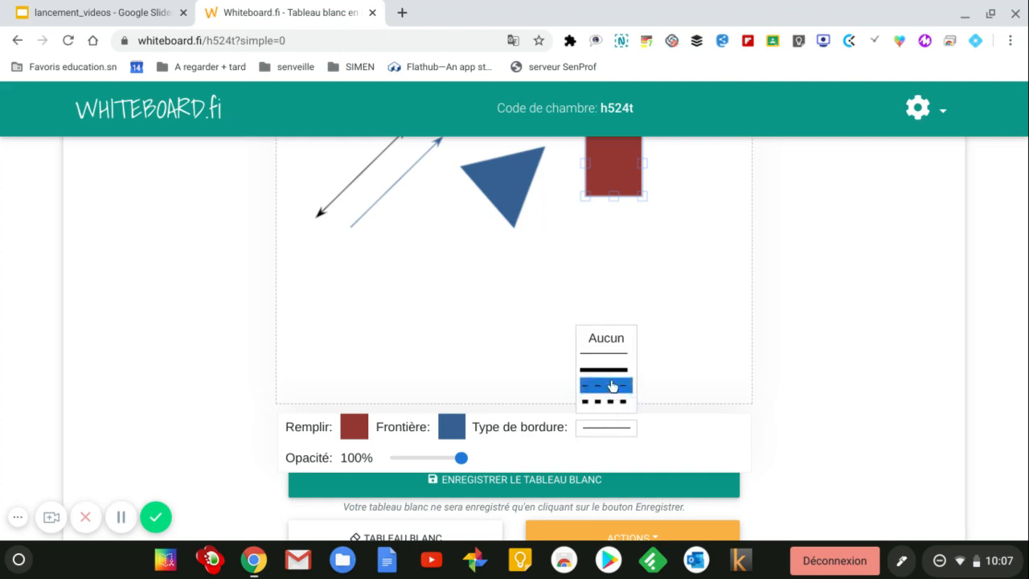
left_click(611, 375)
left_click(462, 427)
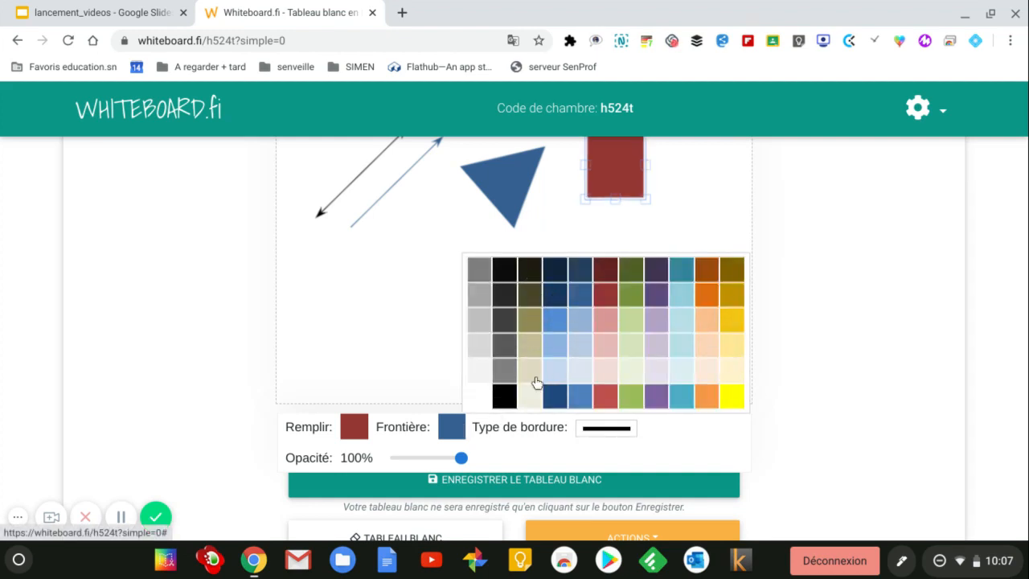
left_click(480, 396)
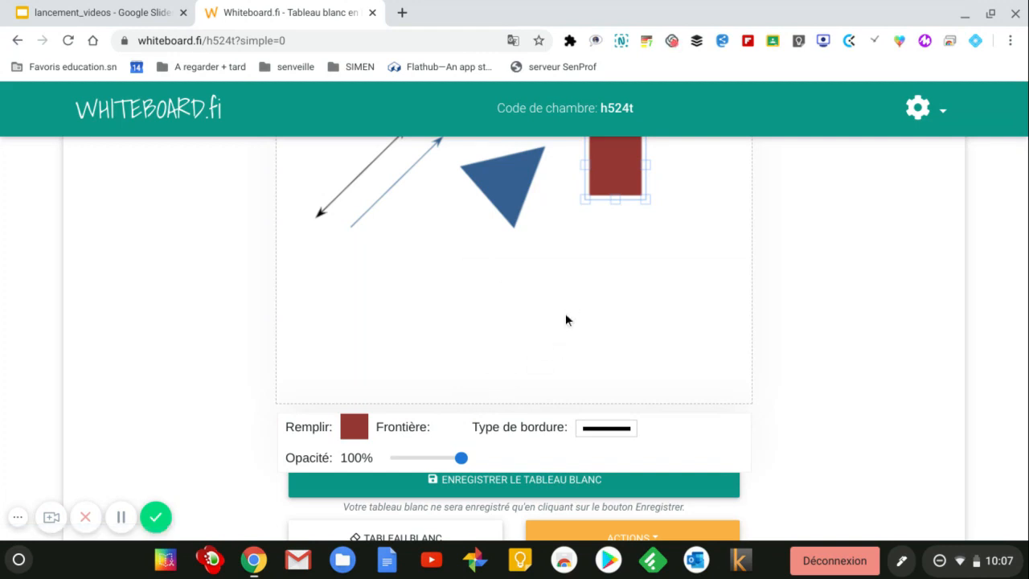
left_click(455, 432)
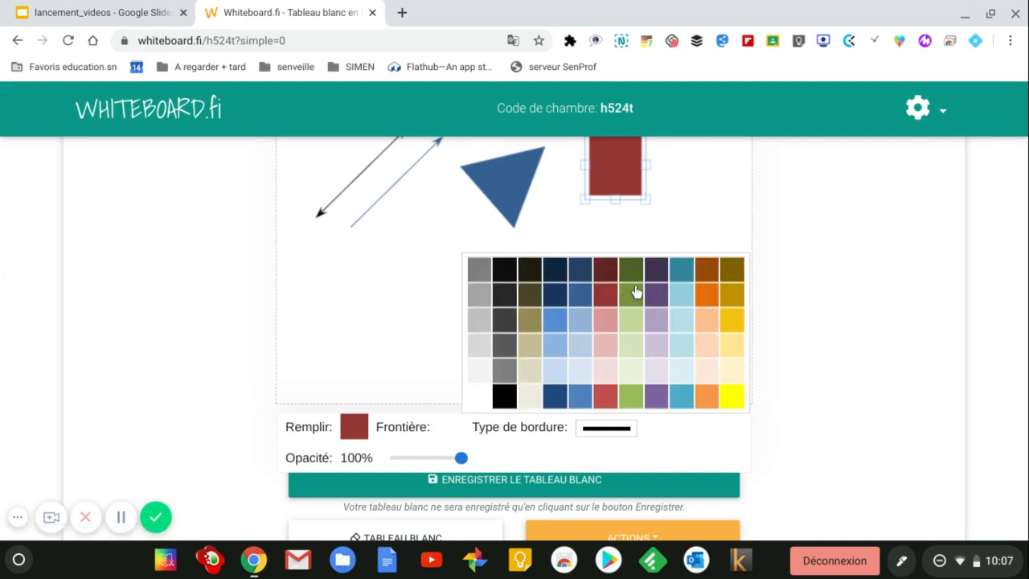
left_click(633, 275)
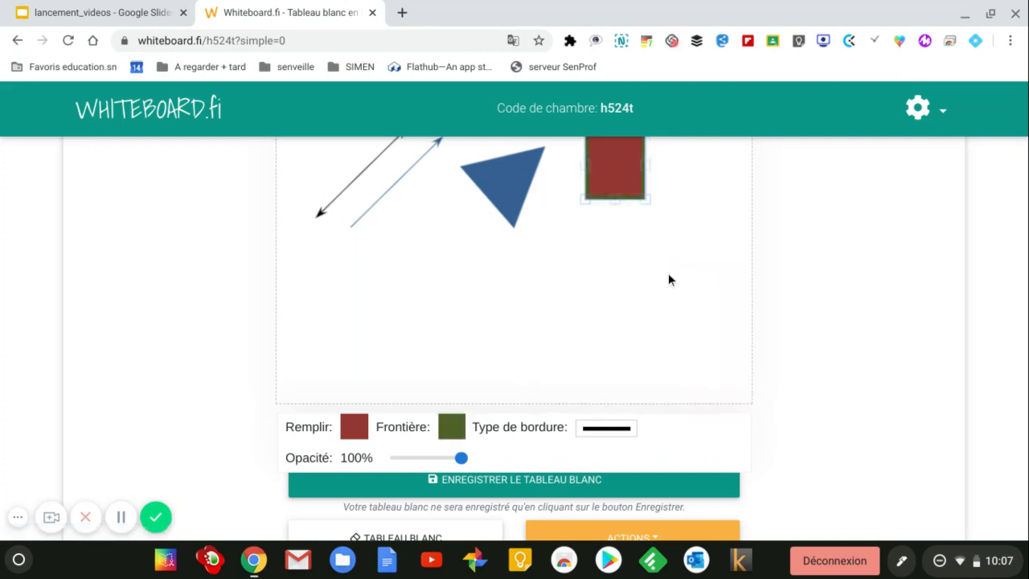
scroll(667, 277, "up", 2)
left_click_drag(610, 283, 540, 328)
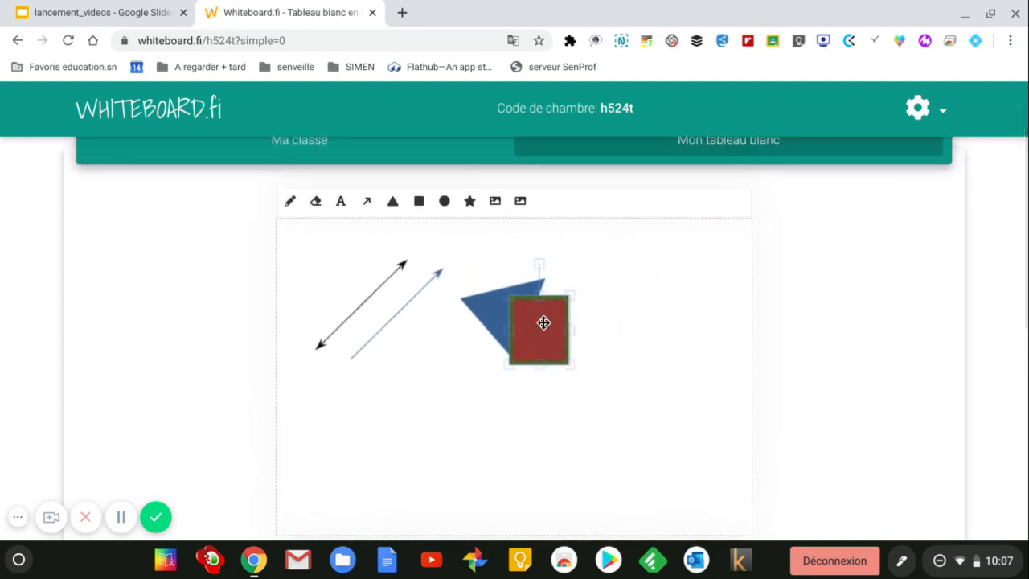
Step: Send the red rectangle to the back, enlarge and reposition the triangle, and draw a blue circle
right_click(543, 322)
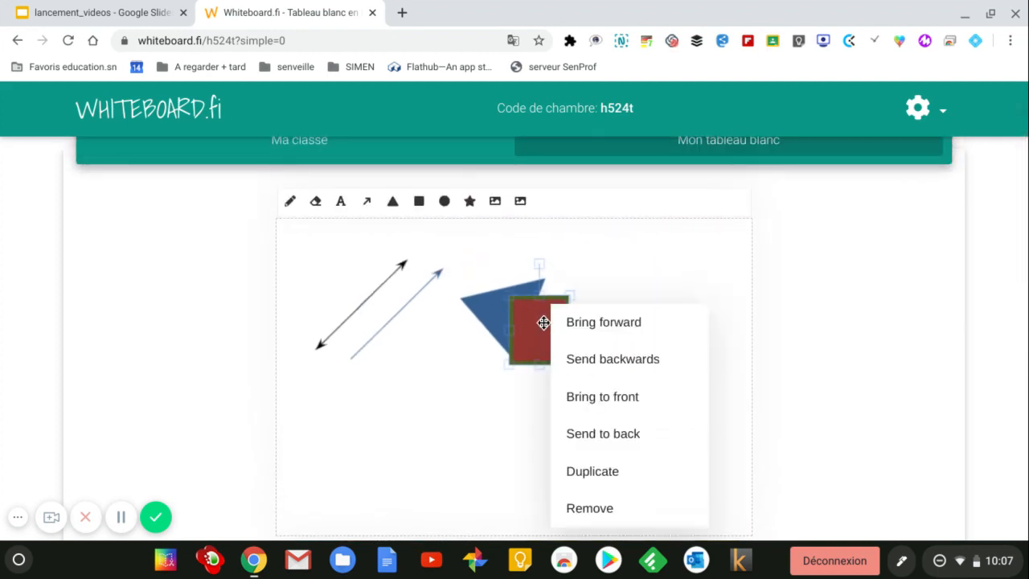
left_click(601, 361)
left_click_drag(497, 320, 487, 321)
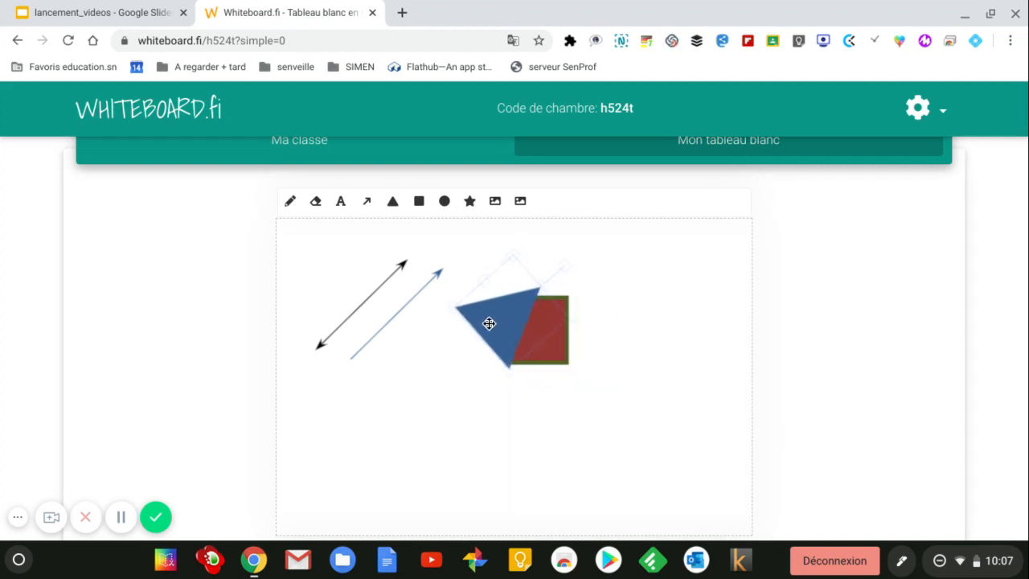
left_click_drag(572, 319, 643, 314)
left_click_drag(518, 328, 452, 351)
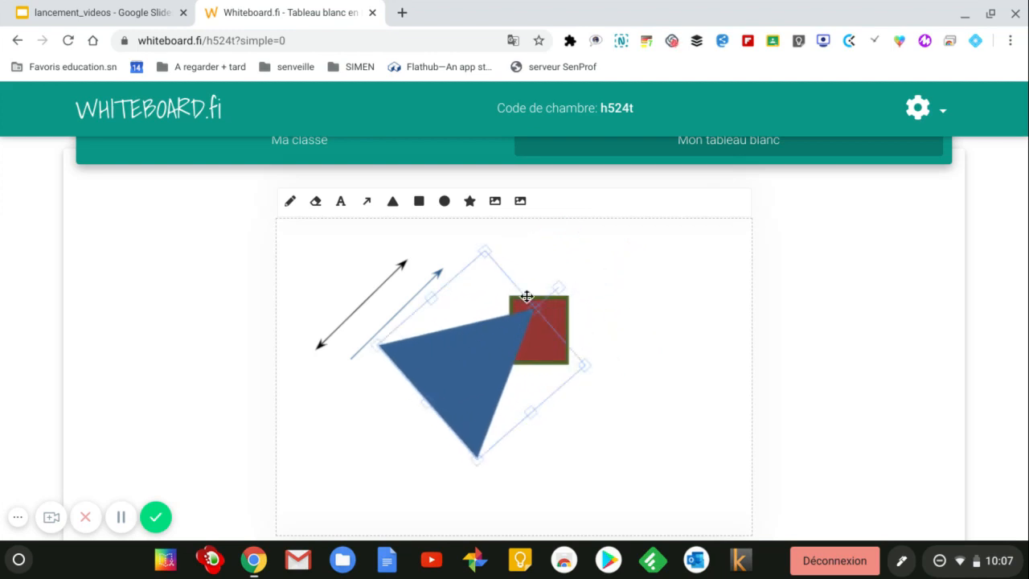
left_click(447, 202)
left_click_drag(593, 248, 659, 313)
Step: Draw a four-cornered blue polygon at the right, then clear the other shapes from the board
left_click(469, 201)
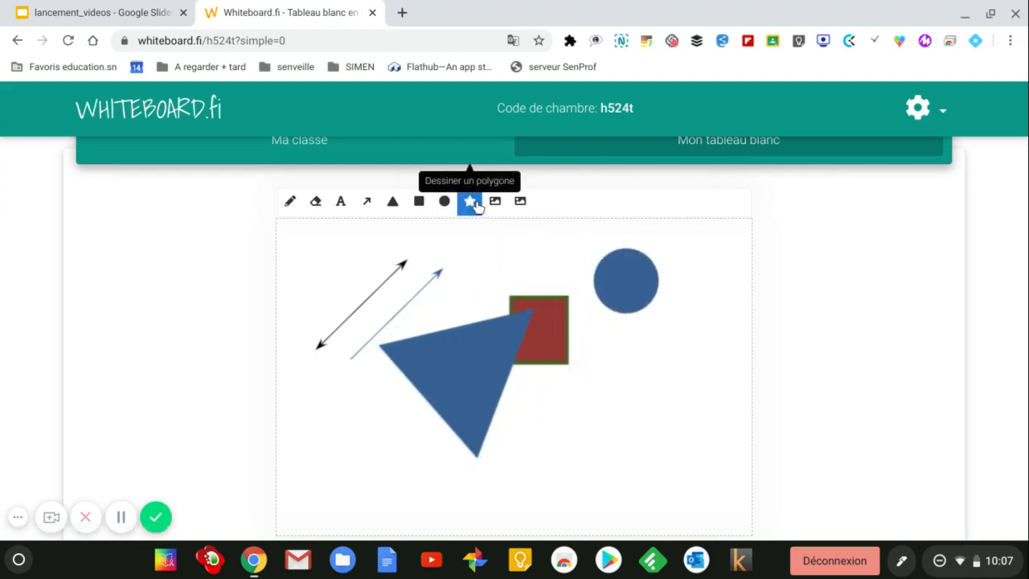
left_click(666, 348)
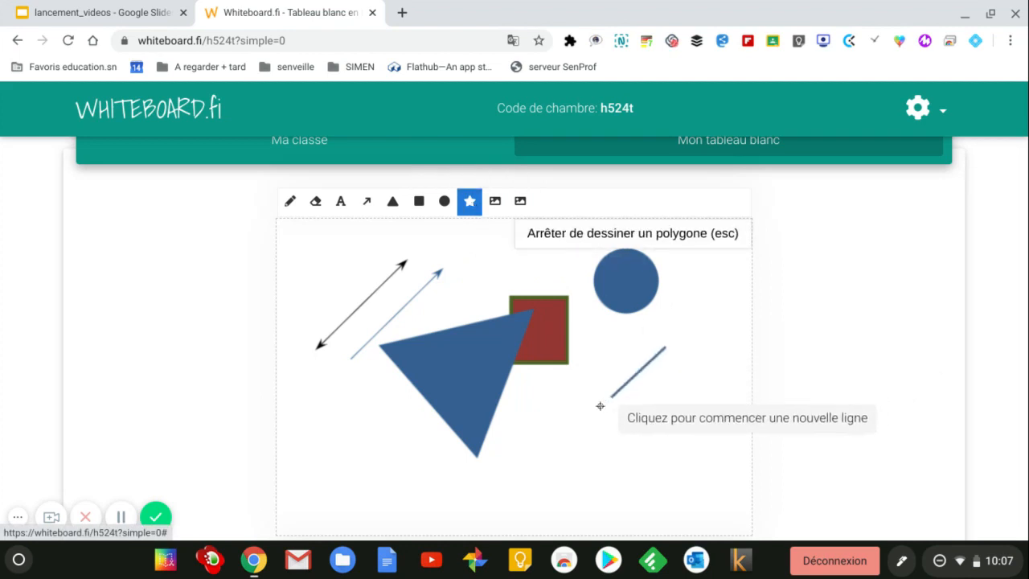
left_click(593, 417)
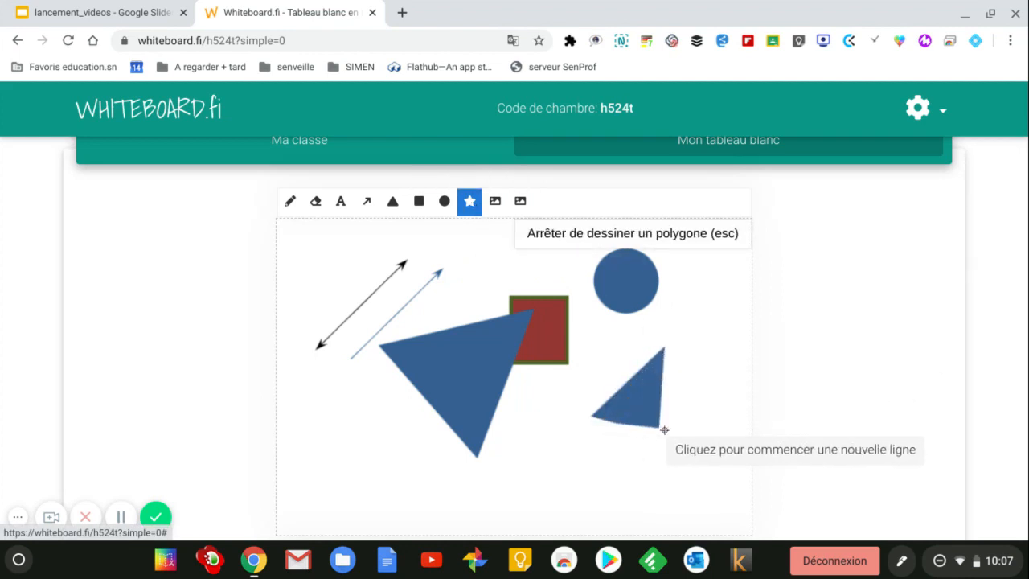
left_click(680, 428)
left_click(710, 315)
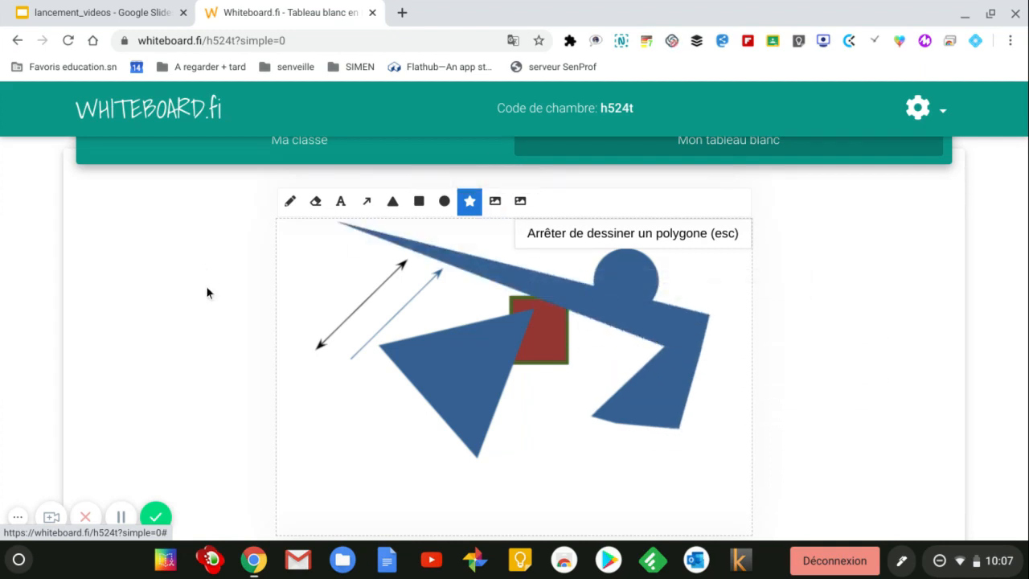
scroll(211, 306, "down", 3)
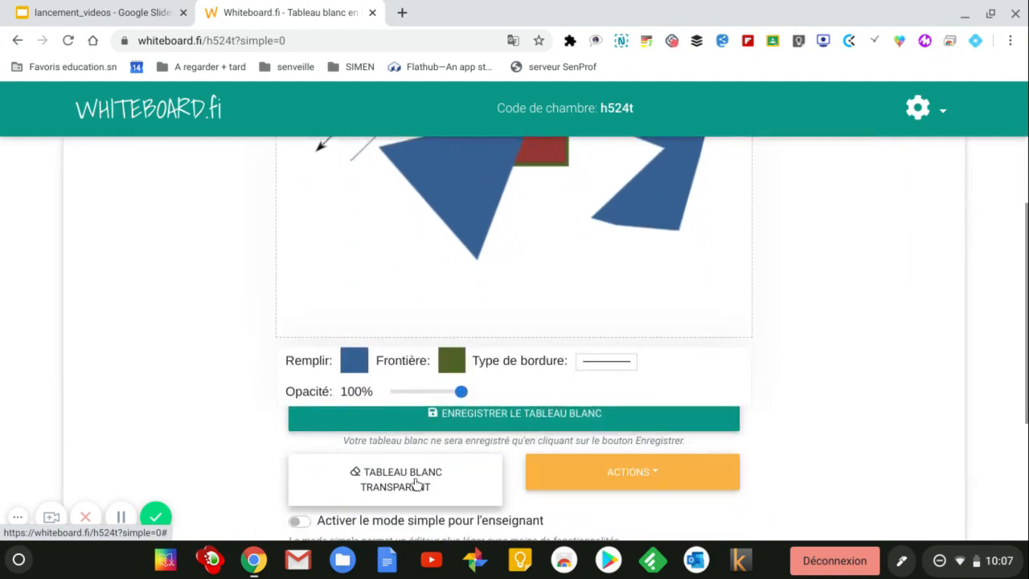
left_click(418, 482)
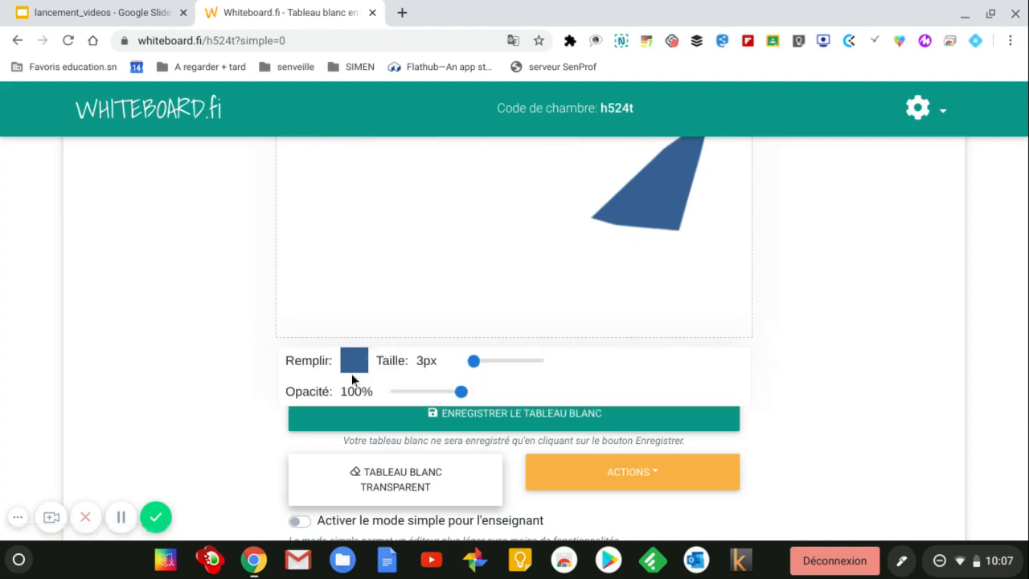
Step: Clear the remaining polygon from the whiteboard
left_click(404, 488)
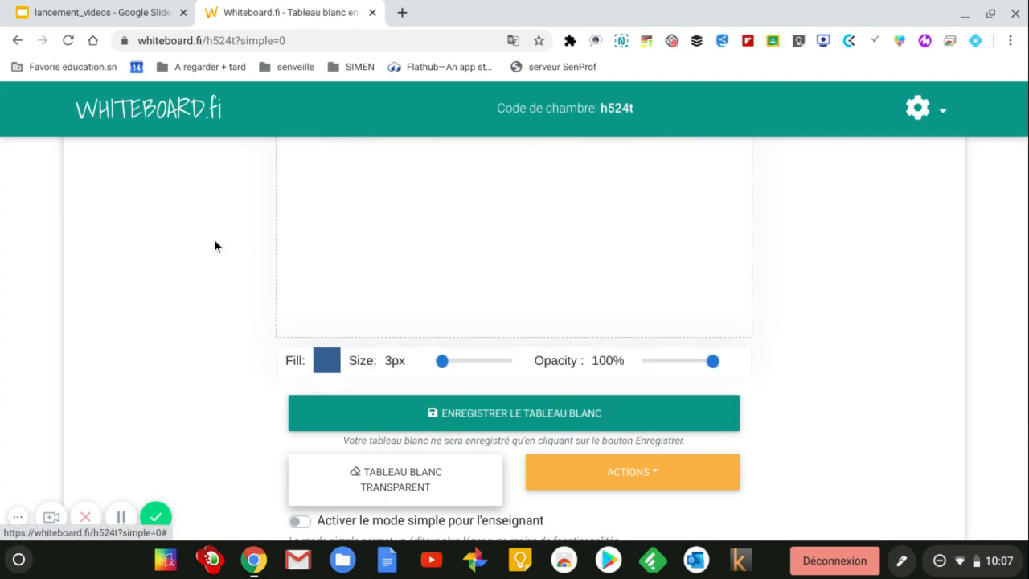
scroll(215, 246, "up", 2)
scroll(214, 245, "up", 2)
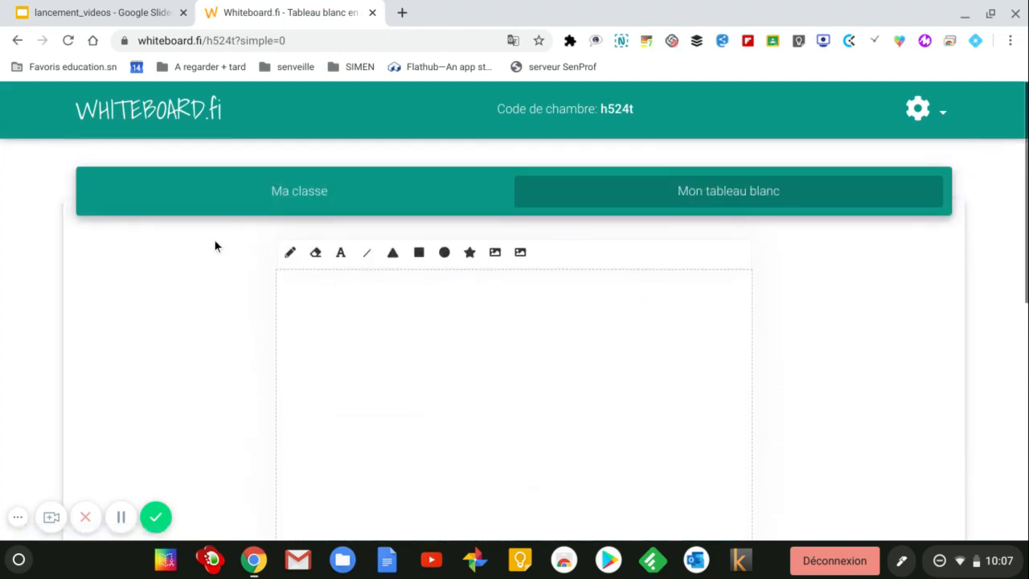
Step: Insert the exercice_conjug.png image and move it up toward the top of the board
left_click(494, 253)
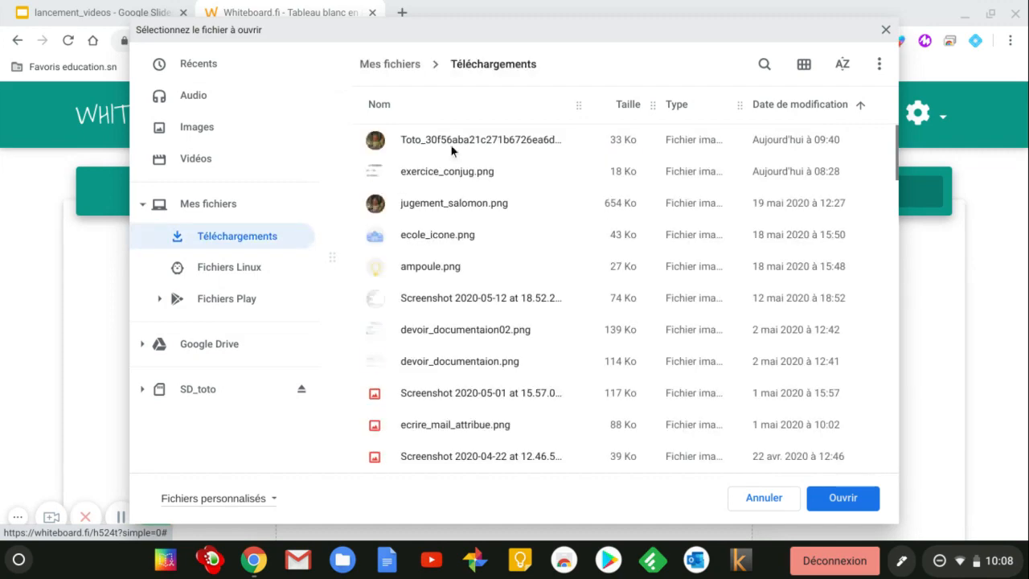
left_click(451, 173)
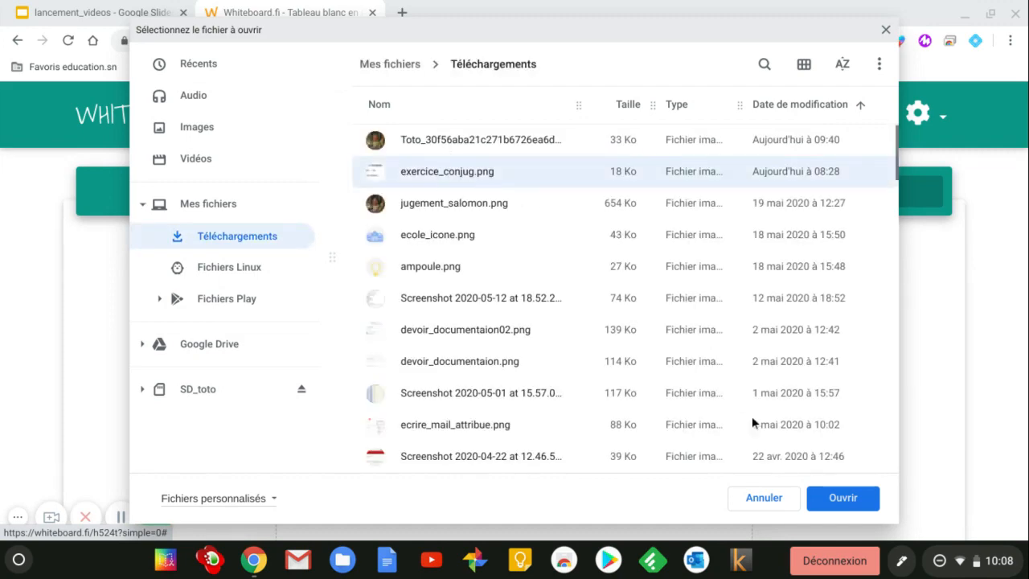
left_click(844, 499)
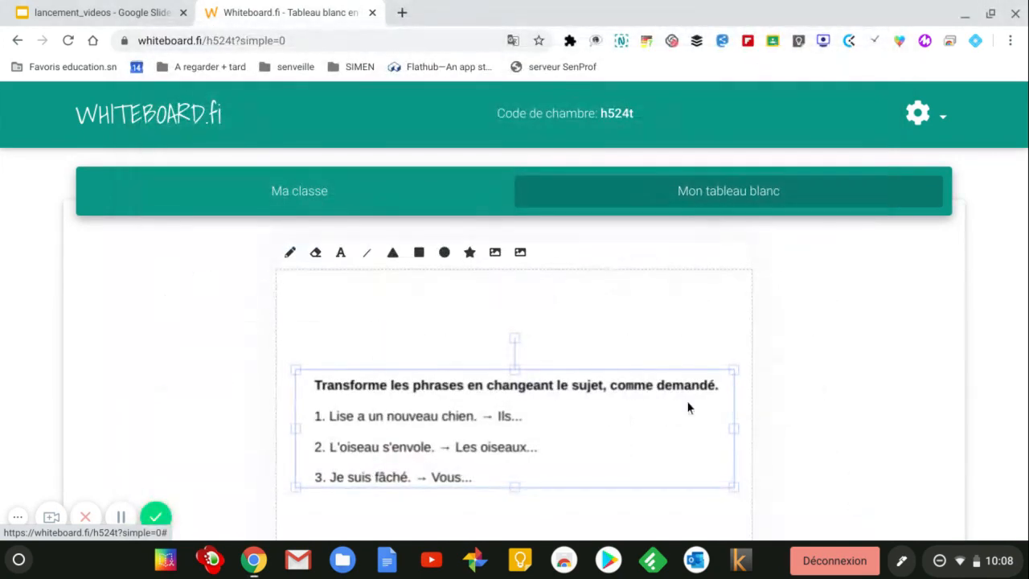
left_click_drag(613, 415, 609, 336)
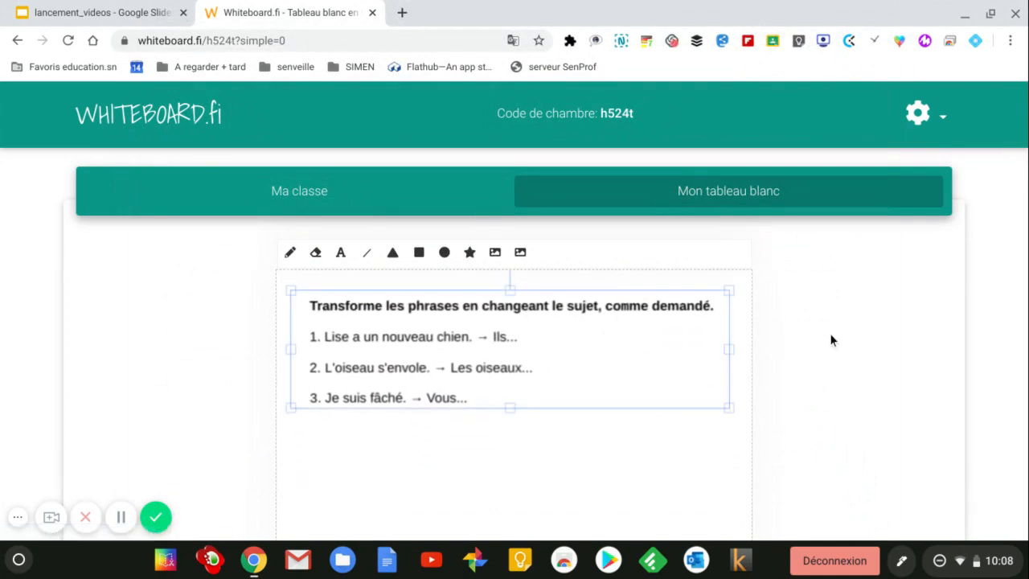
scroll(825, 325, "down", 2)
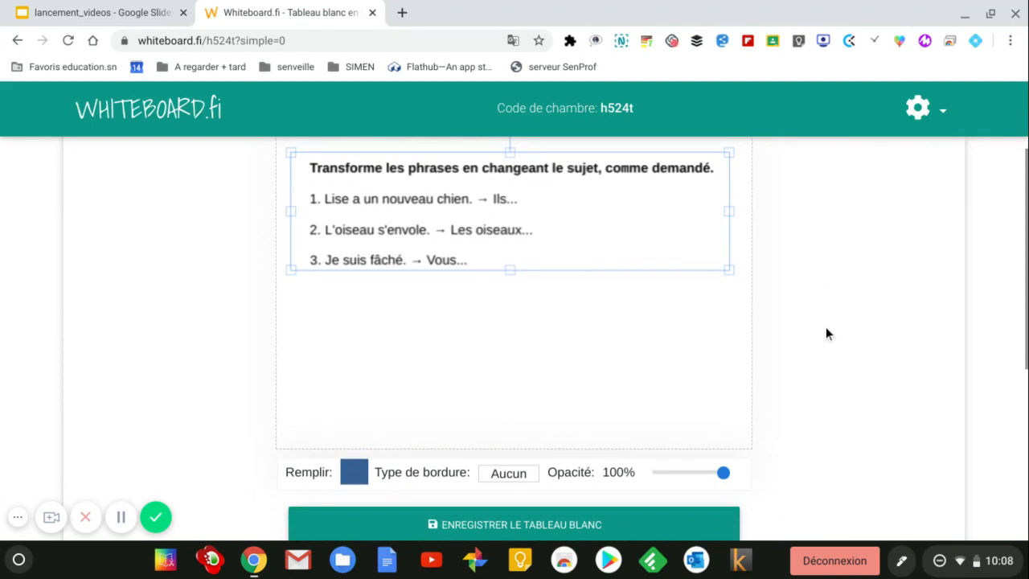
scroll(826, 332, "down", 1)
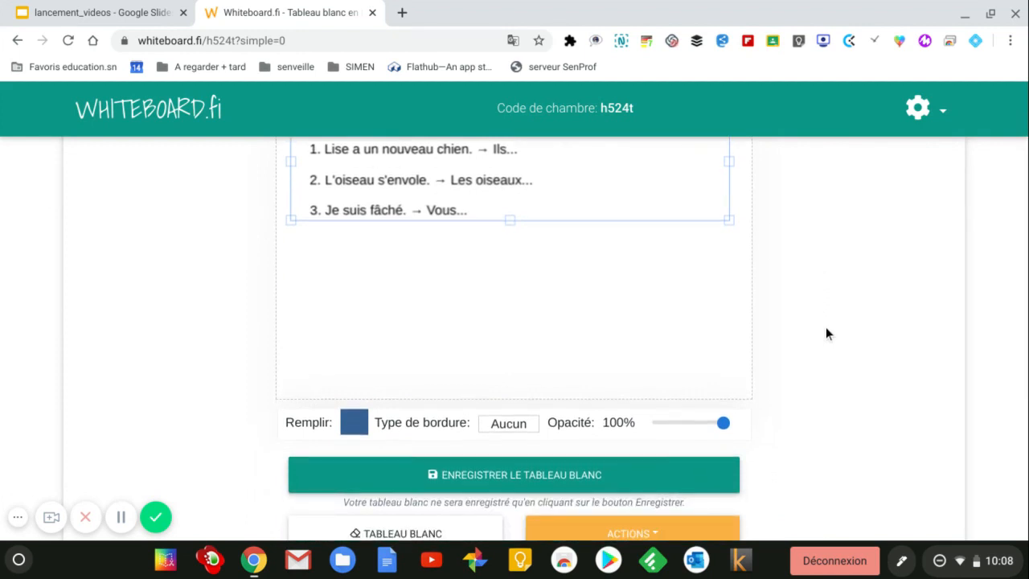
left_click(491, 480)
scroll(582, 186, "up", 4)
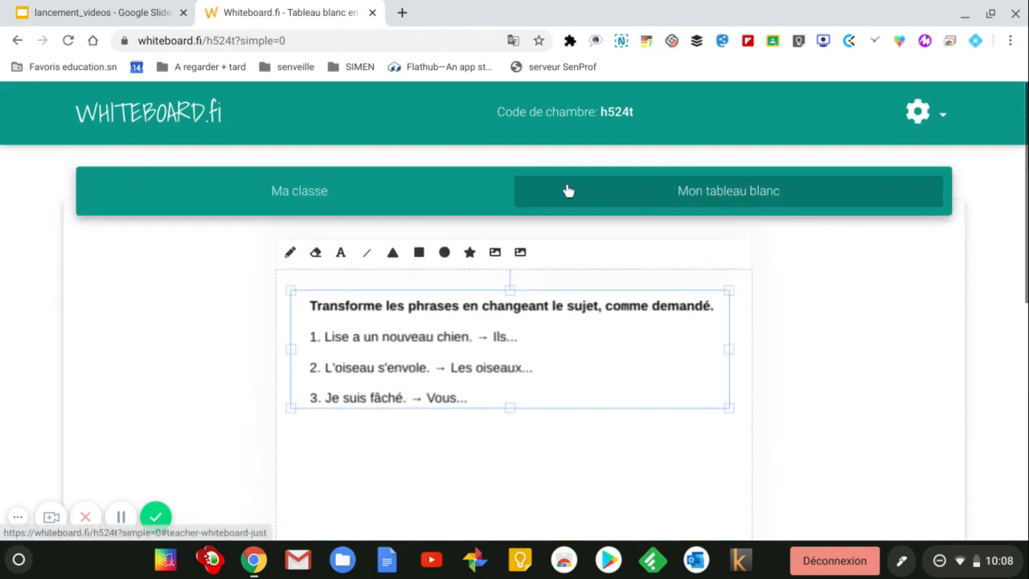
left_click(337, 191)
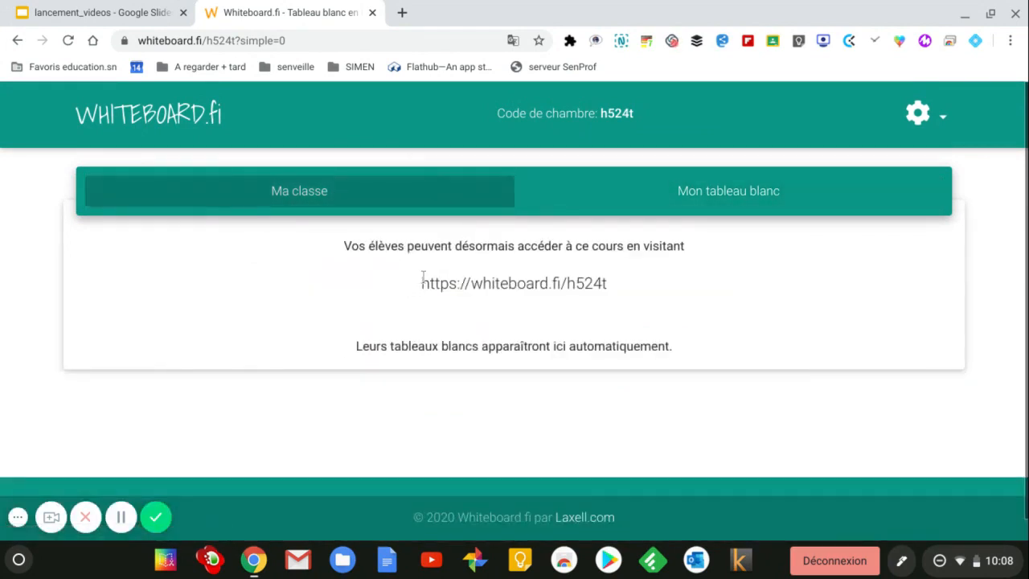
left_click_drag(422, 282, 602, 280)
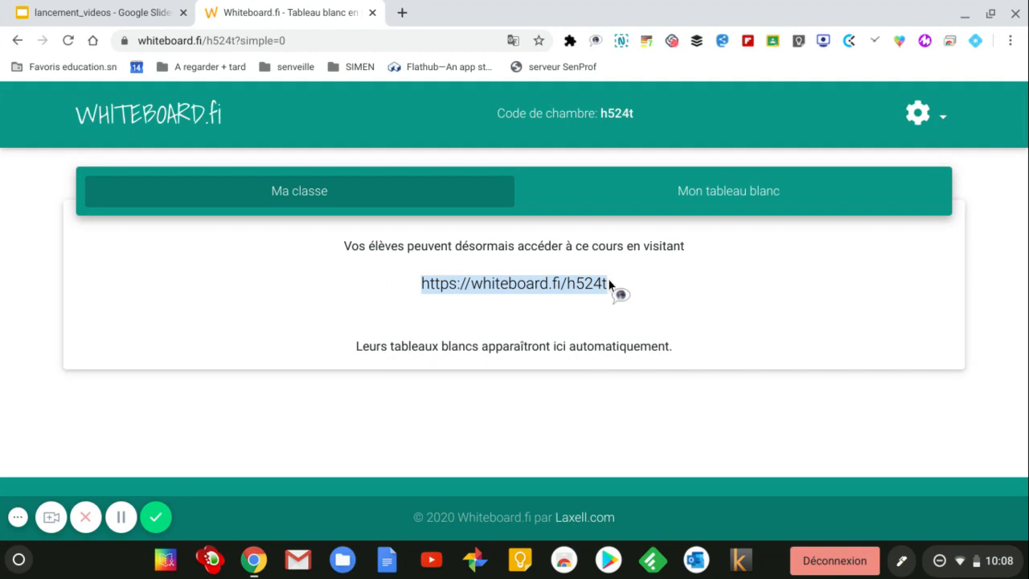
left_click(1009, 40)
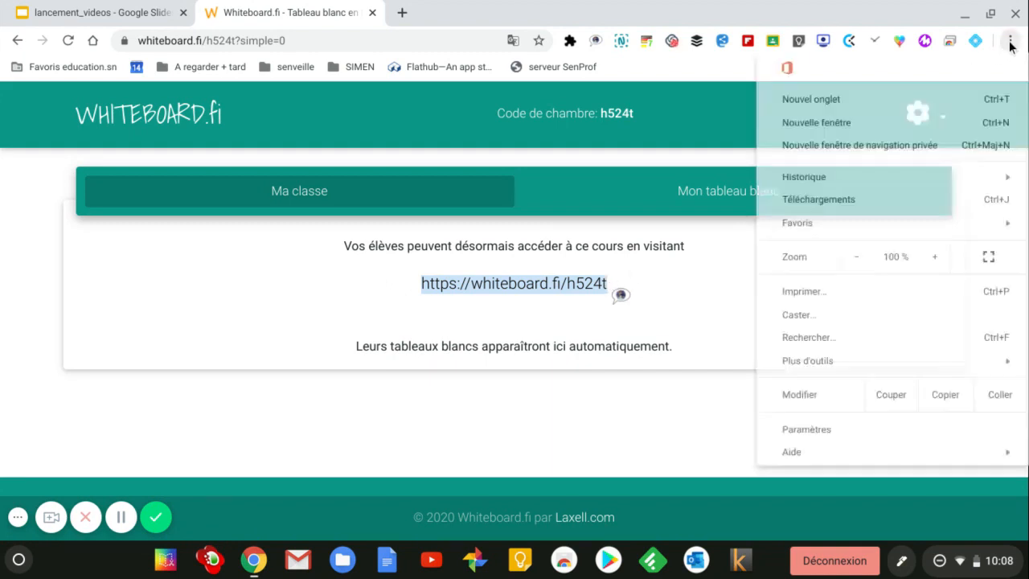
left_click(888, 143)
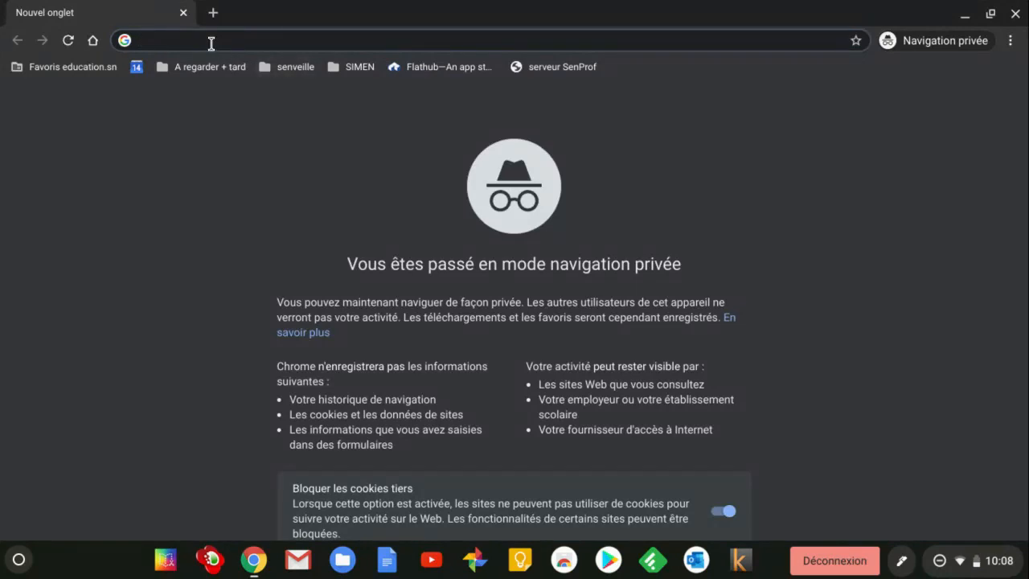
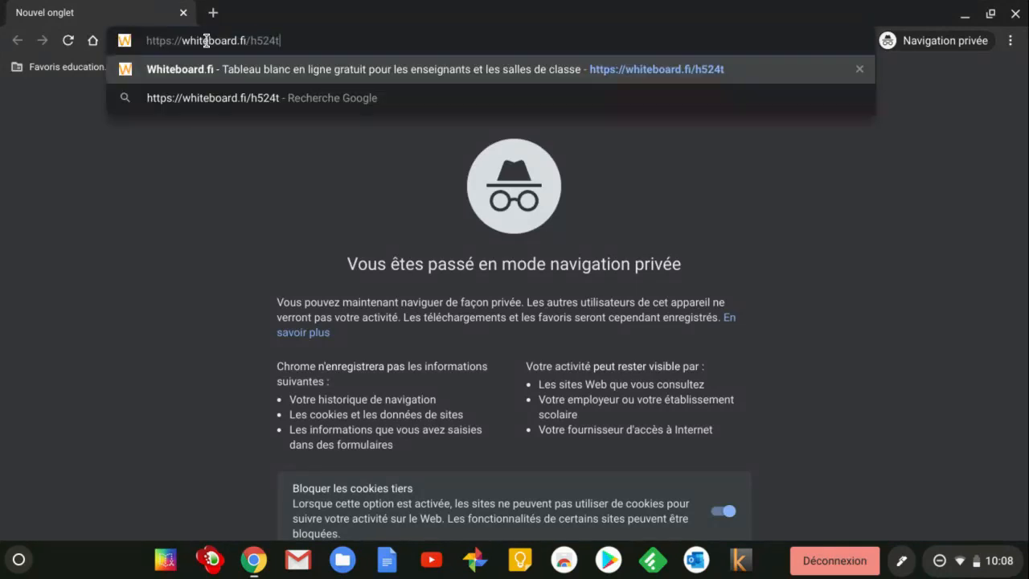
key("Return")
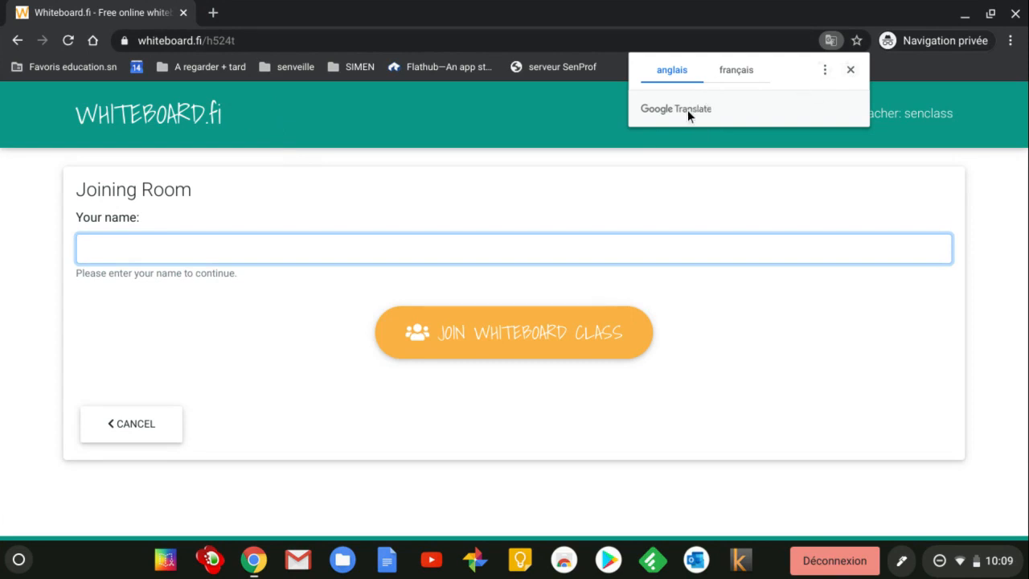
Step: Translate the page into French, enter the student name, and join the whiteboard class
left_click(724, 70)
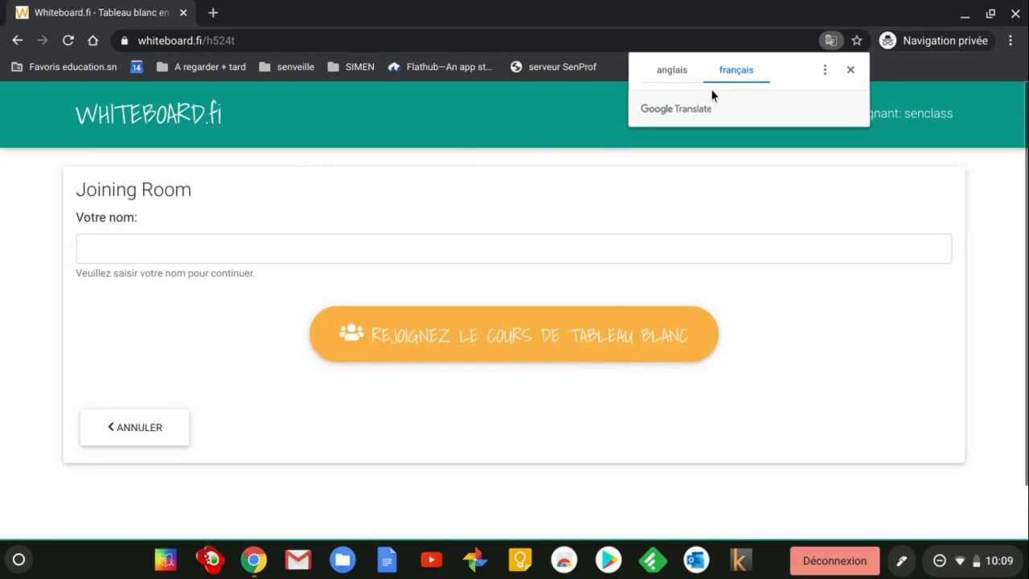
left_click(188, 245)
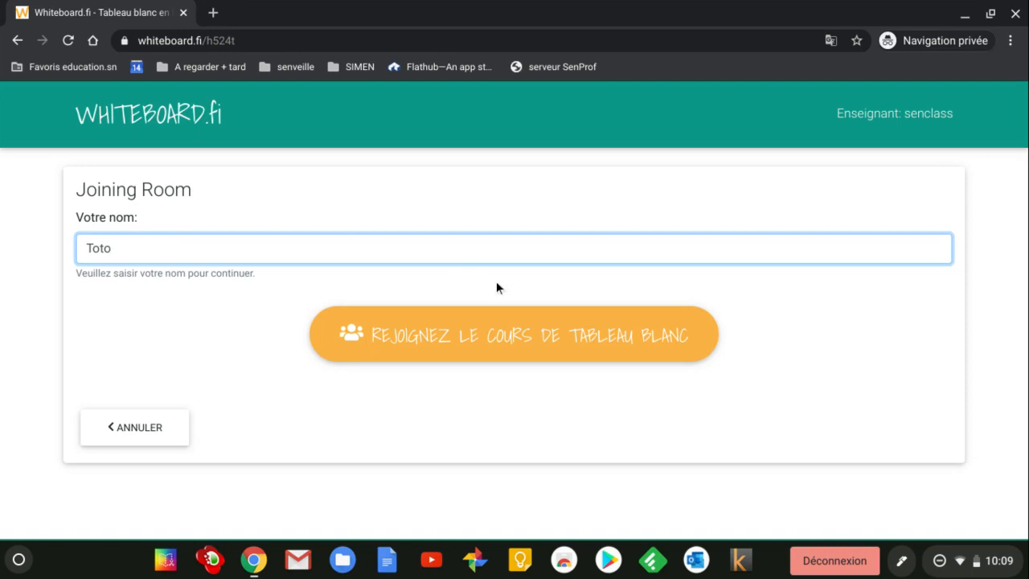
left_click(499, 338)
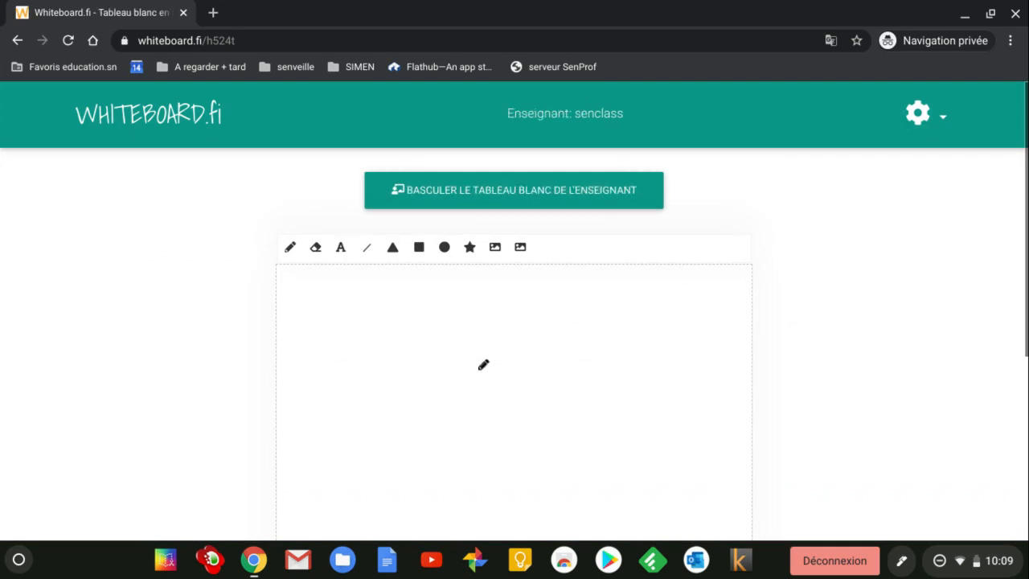
Step: Toggle on the teacher's board with the three exercise sentences above the student's canvas
scroll(798, 335, "down", 3)
scroll(798, 342, "down", 2)
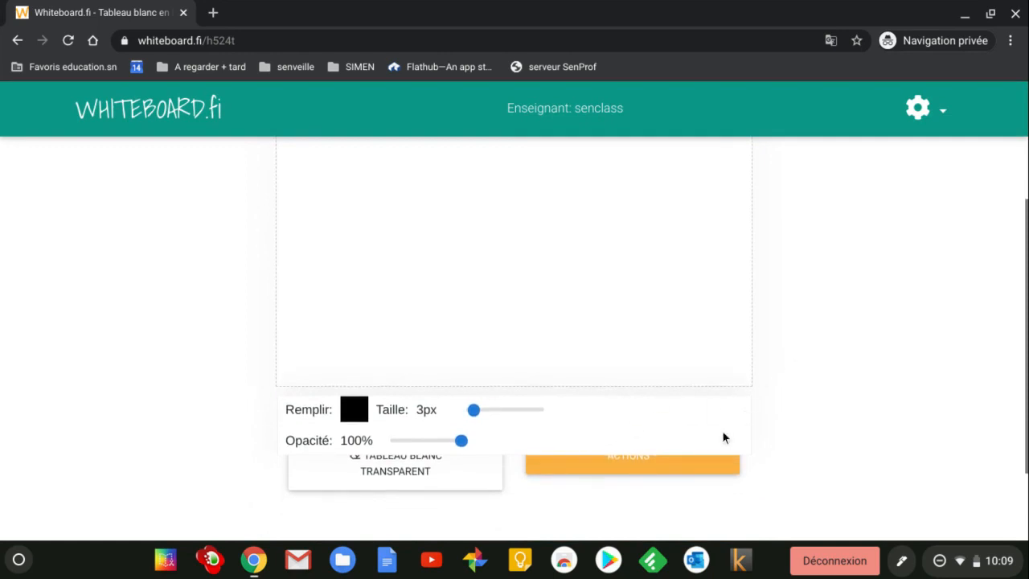
scroll(841, 344, "up", 5)
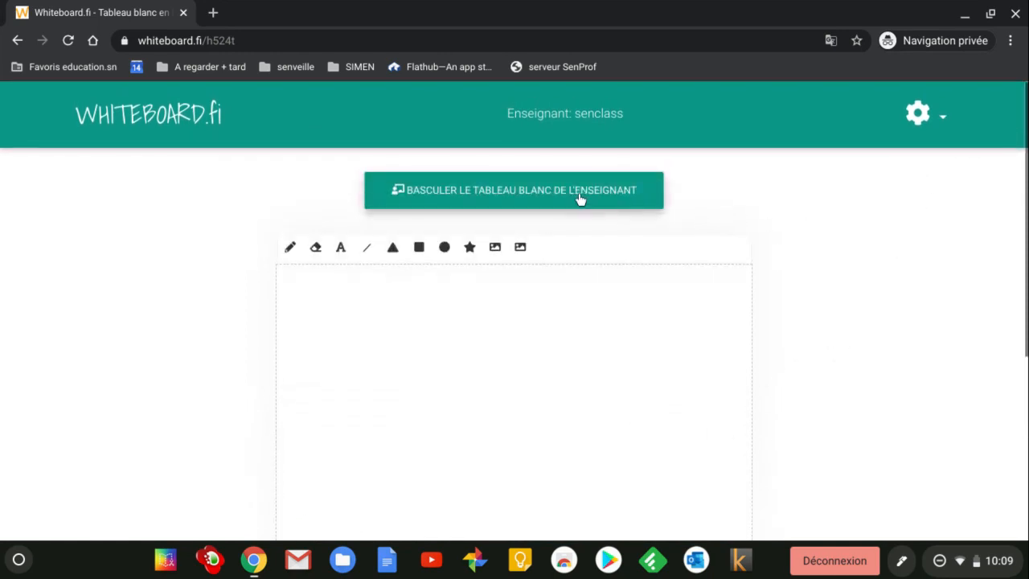
left_click(500, 192)
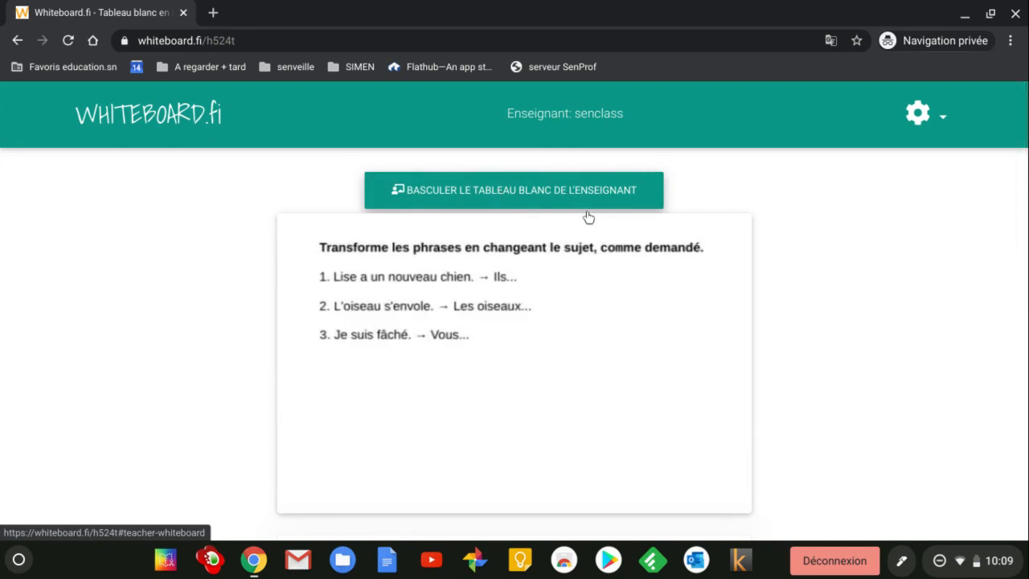
scroll(844, 331, "down", 1)
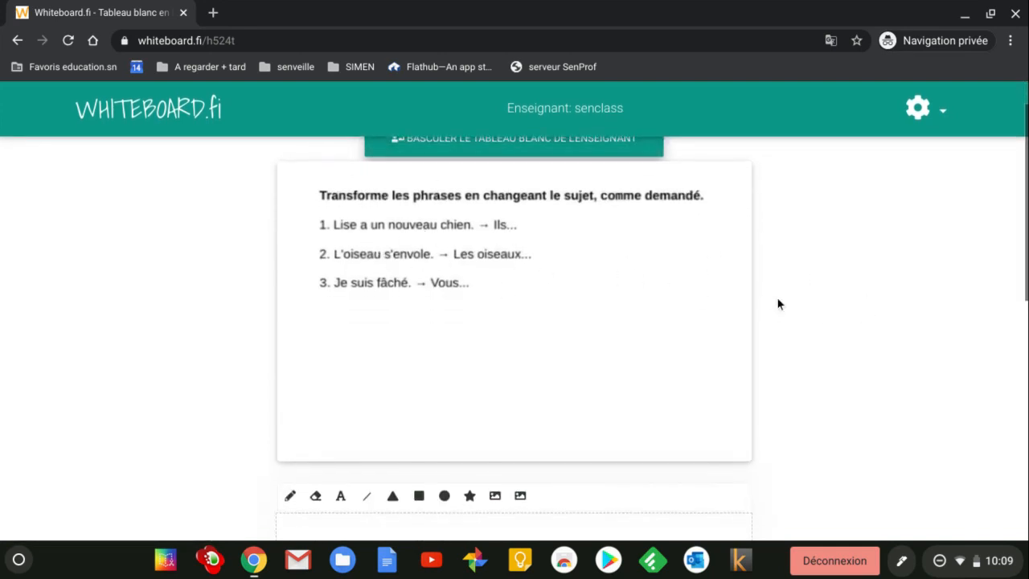
scroll(812, 306, "down", 3)
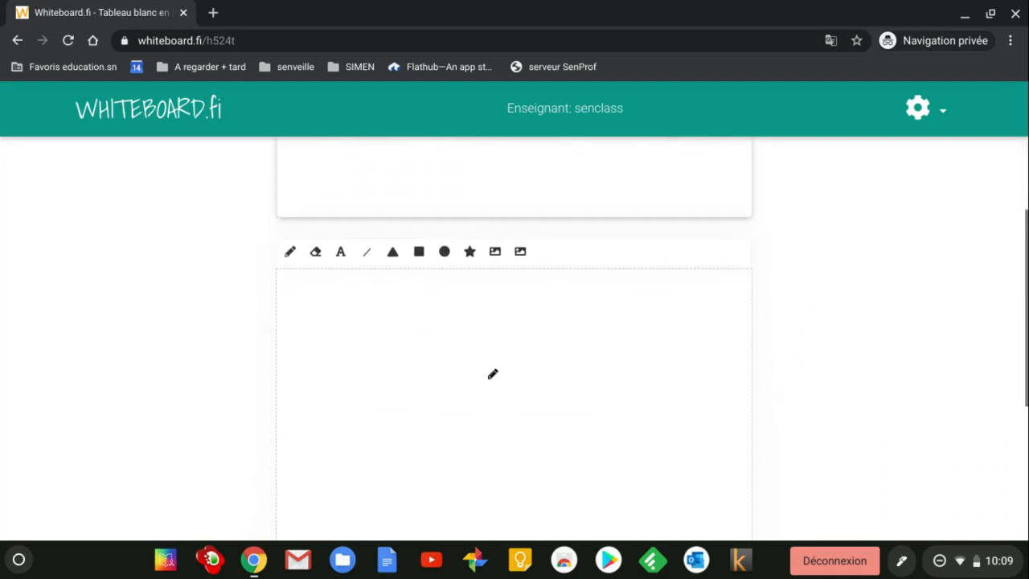
scroll(753, 343, "up", 2)
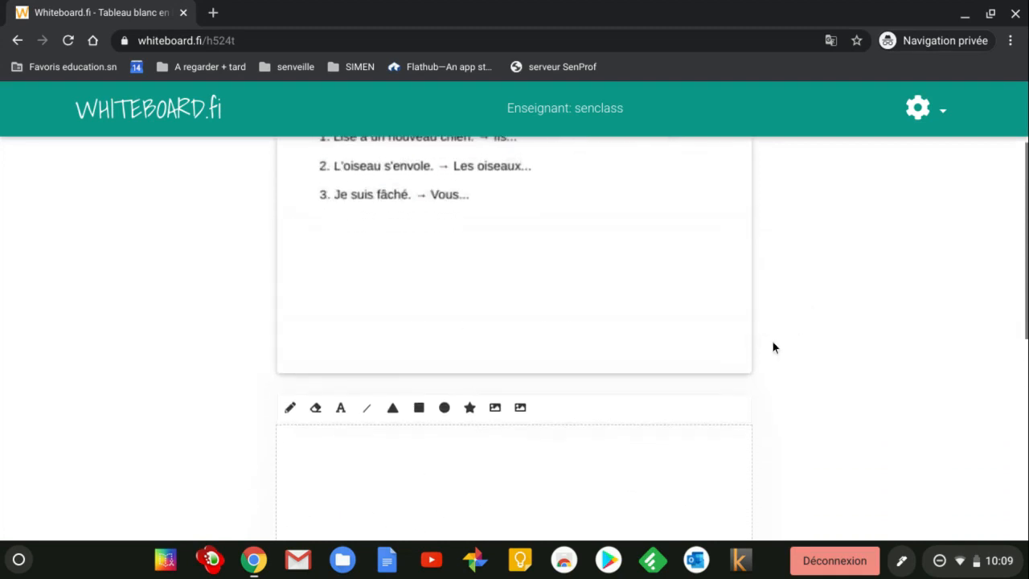
scroll(852, 320, "up", 1)
scroll(852, 320, "down", 1)
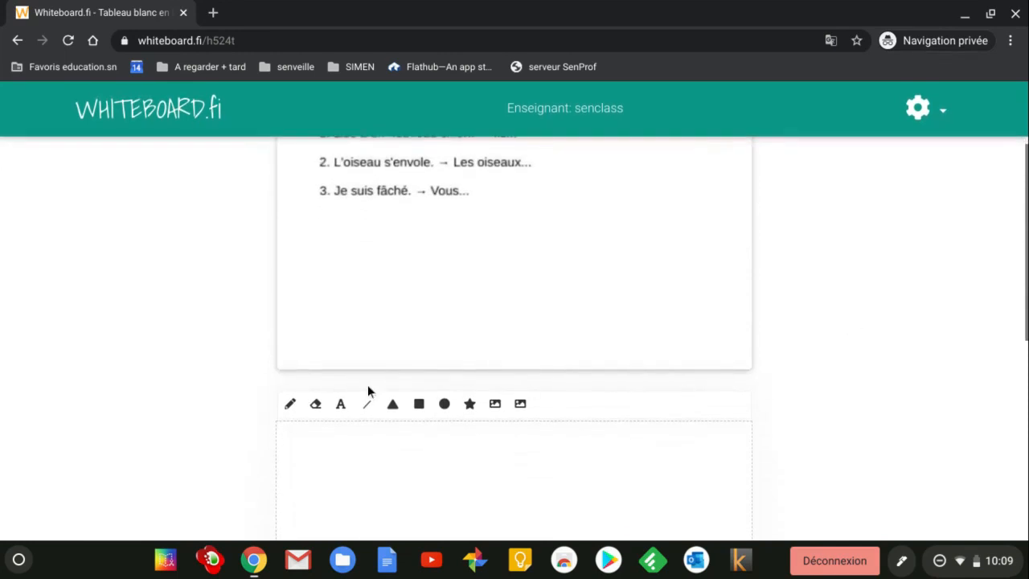
Step: Place a text box on the student's board and start replacing its placeholder text
left_click(340, 403)
left_click(330, 467)
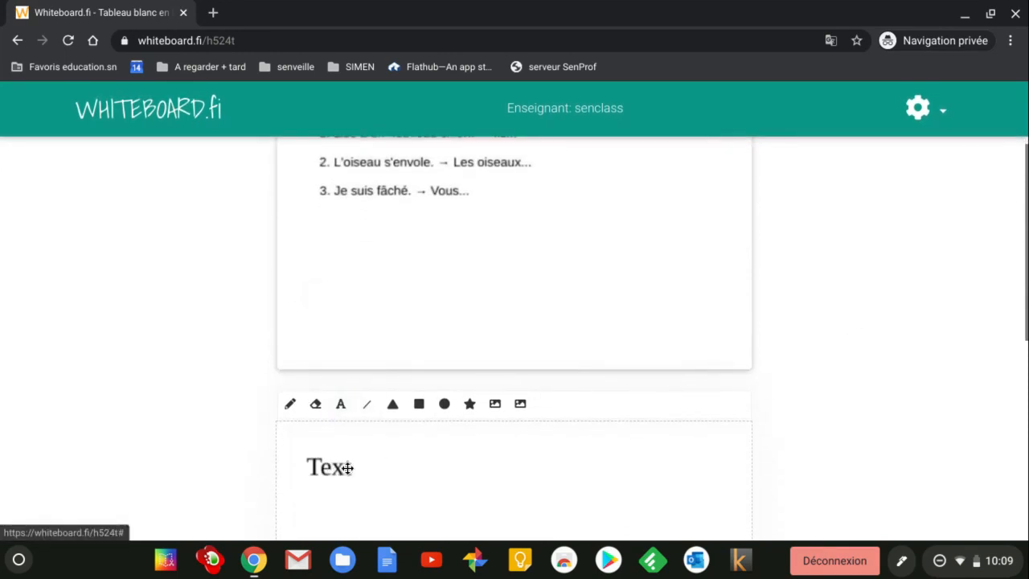
left_click(316, 470)
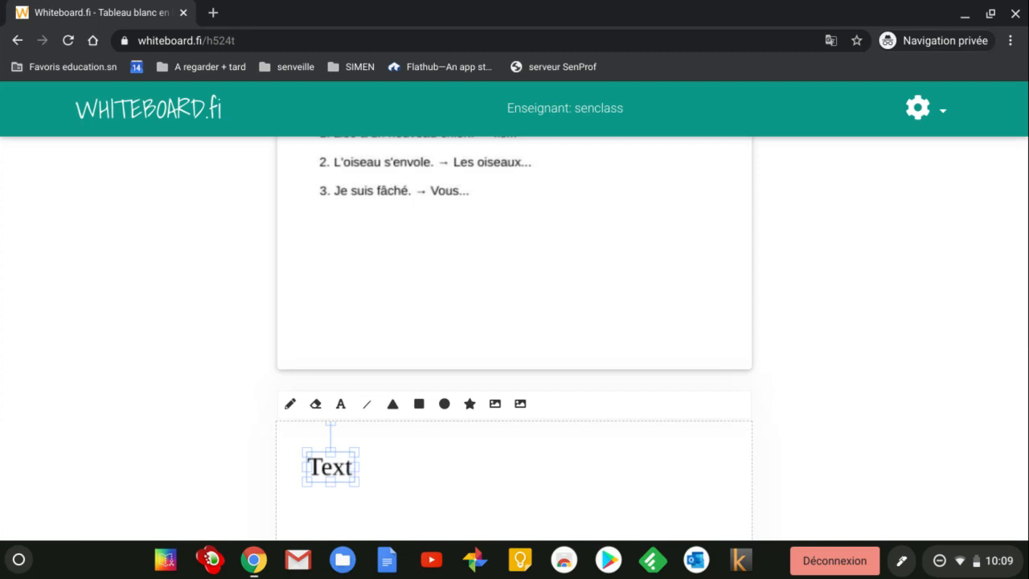
left_click(335, 471)
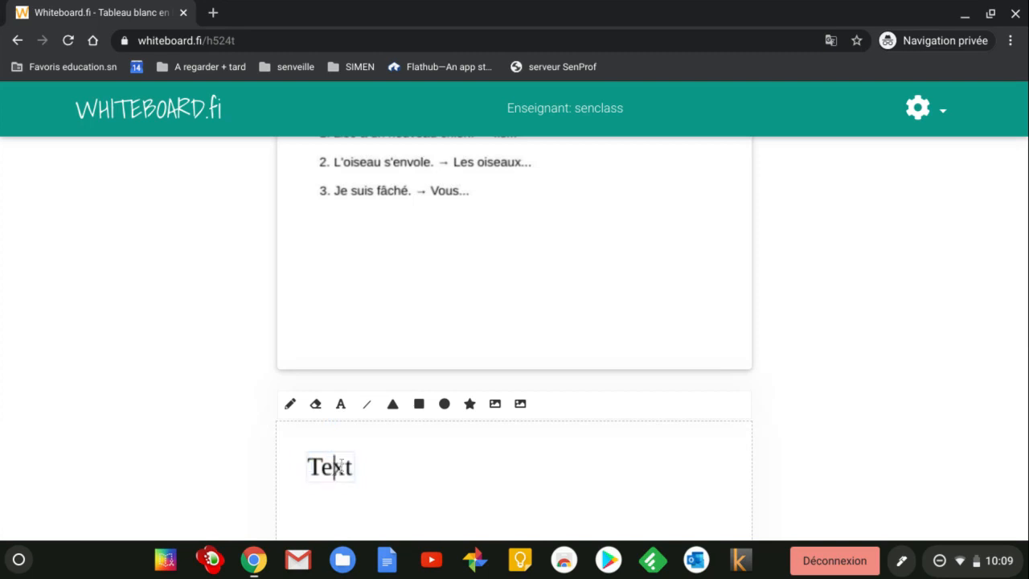
key("BackSpace")
key("BackSpace")
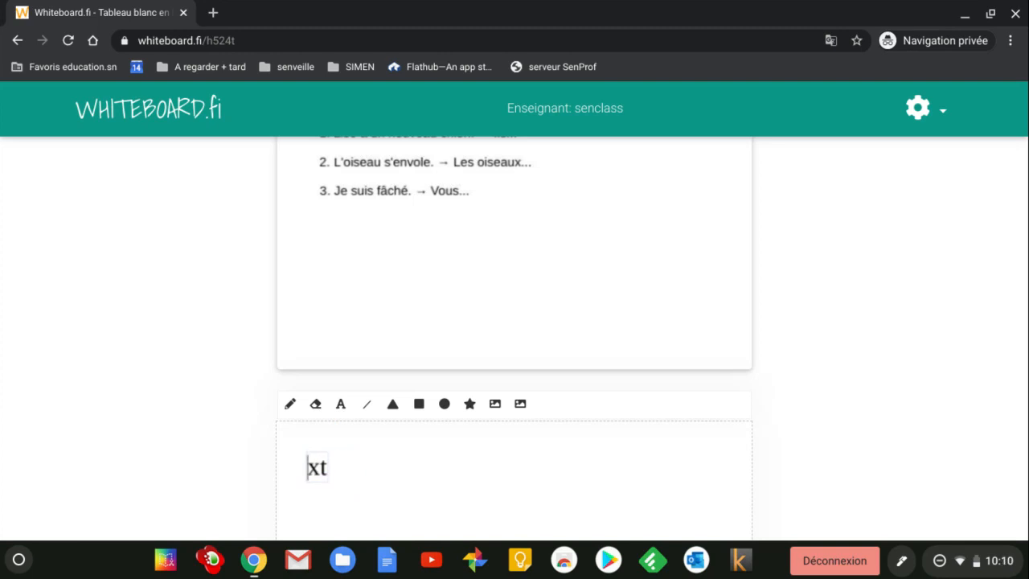
scroll(341, 463, "up", 1)
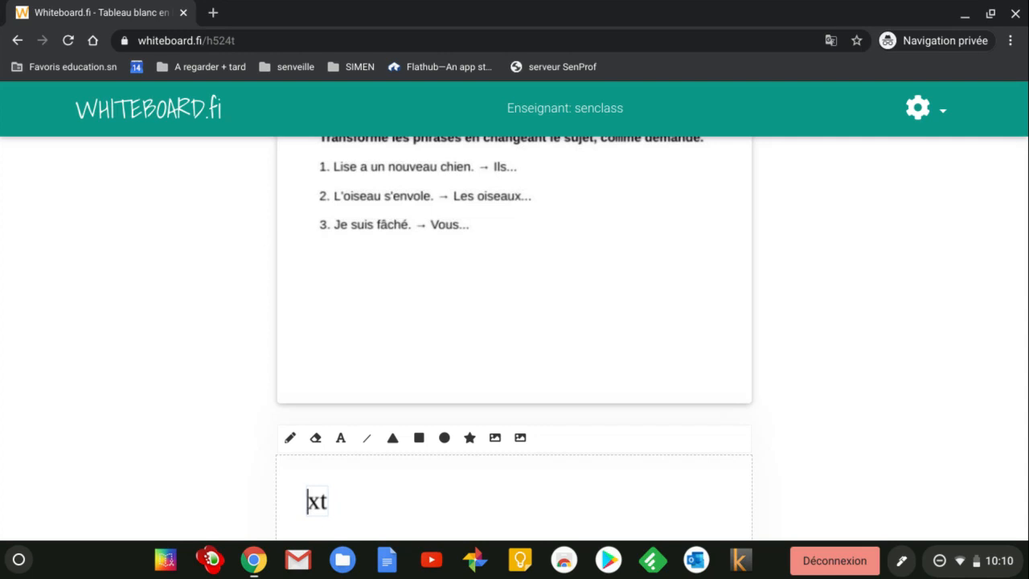
Step: Type 'Ils ont un nouveau chien.' with 'Les oiseaux...' on a second line
type("Ils ont ")
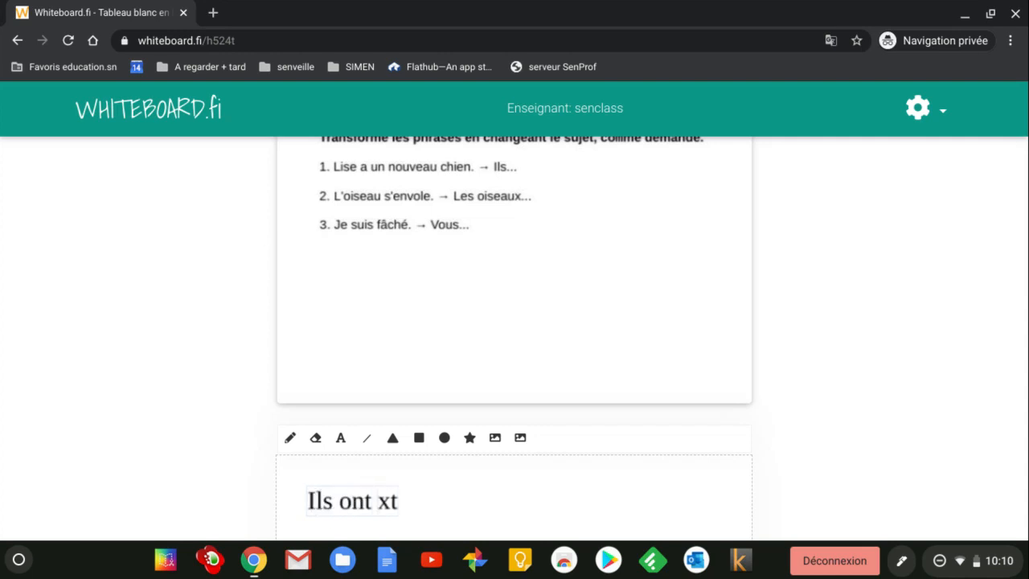
type("un n")
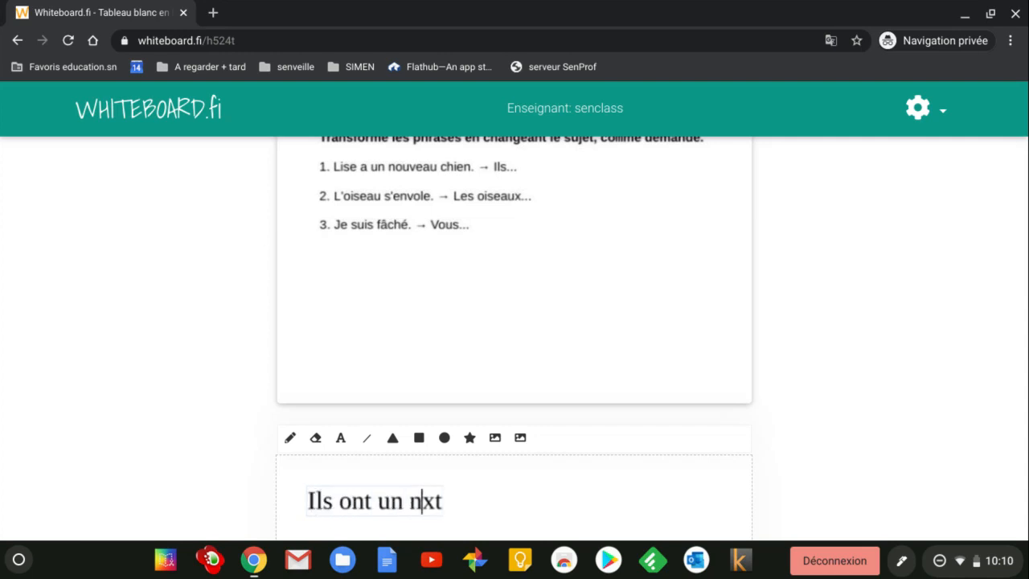
type("ouve")
key("BackSpace")
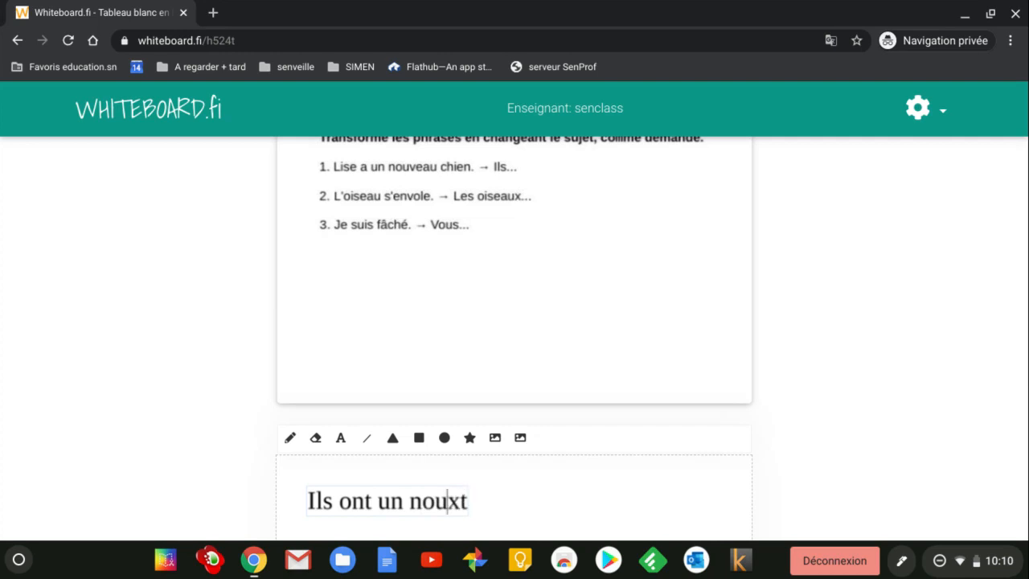
type("veau chien")
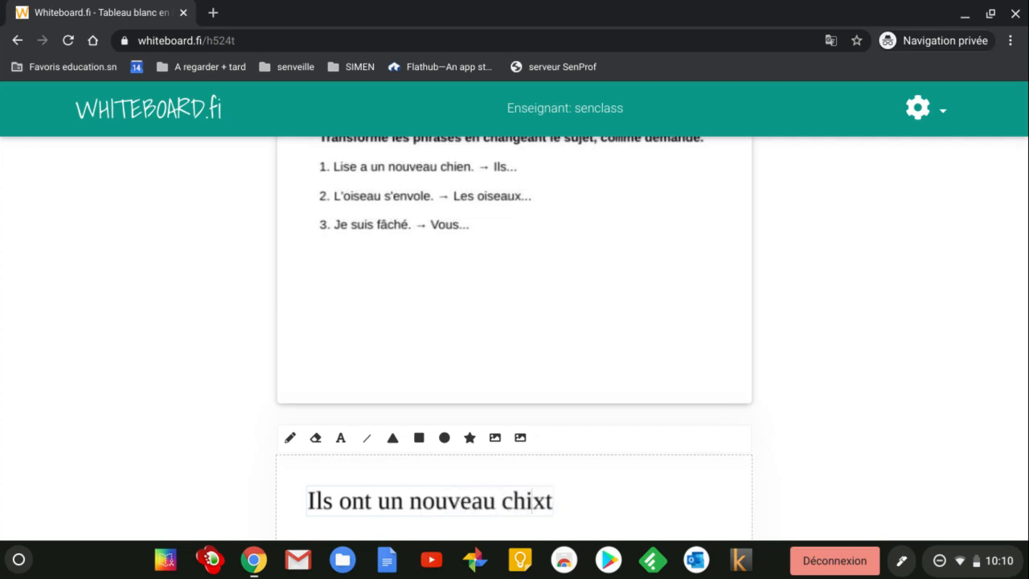
key("Delete")
key("Delete")
type(".")
key("Return")
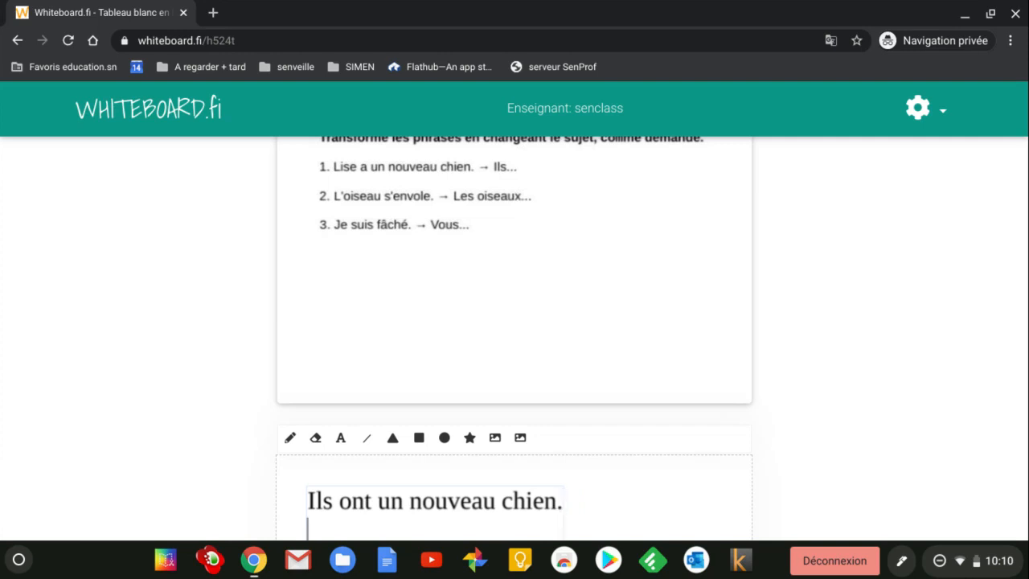
type("L")
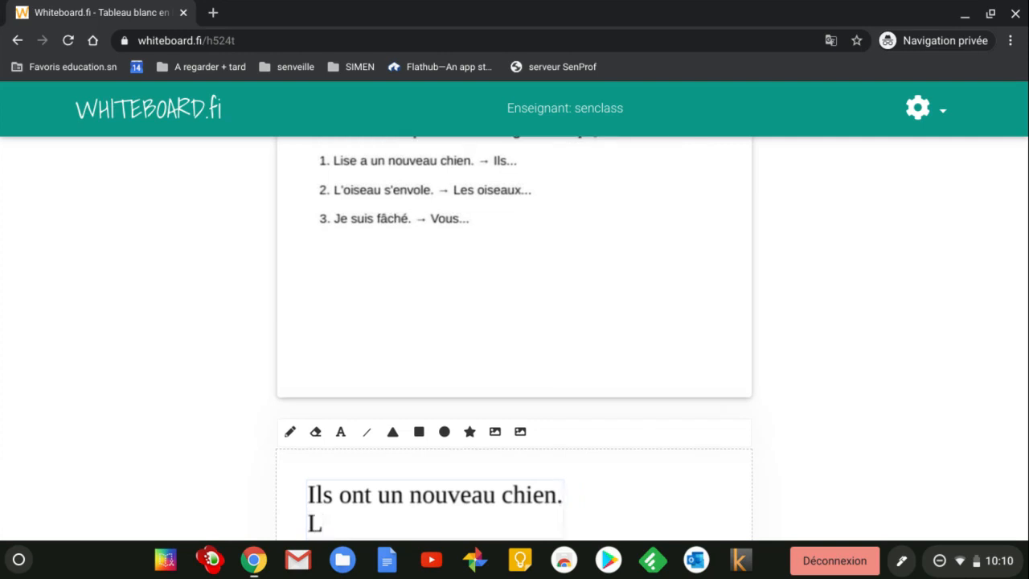
type("es oisea")
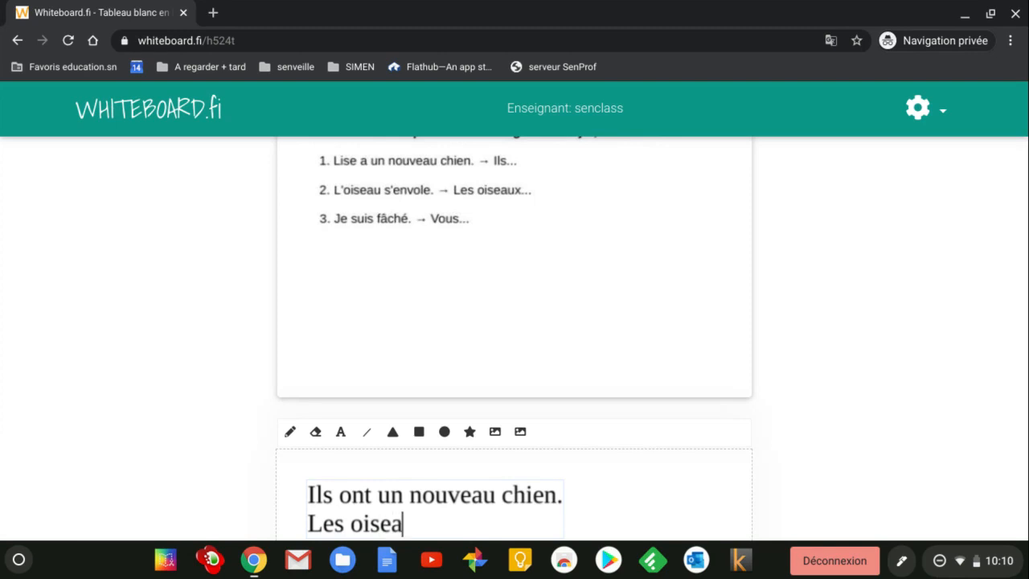
type("ux...")
scroll(819, 329, "down", 5)
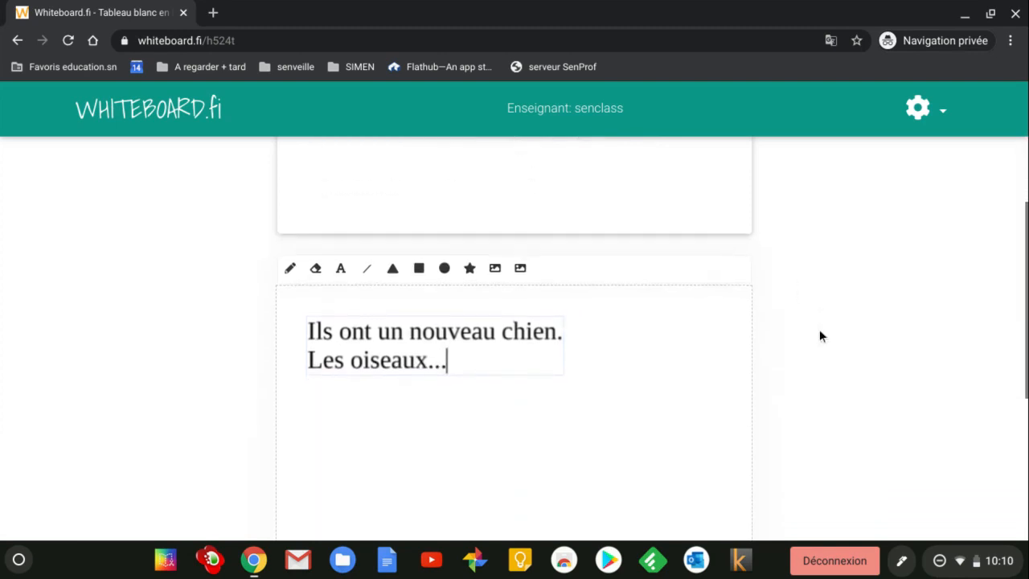
scroll(819, 330, "down", 1)
scroll(819, 330, "up", 4)
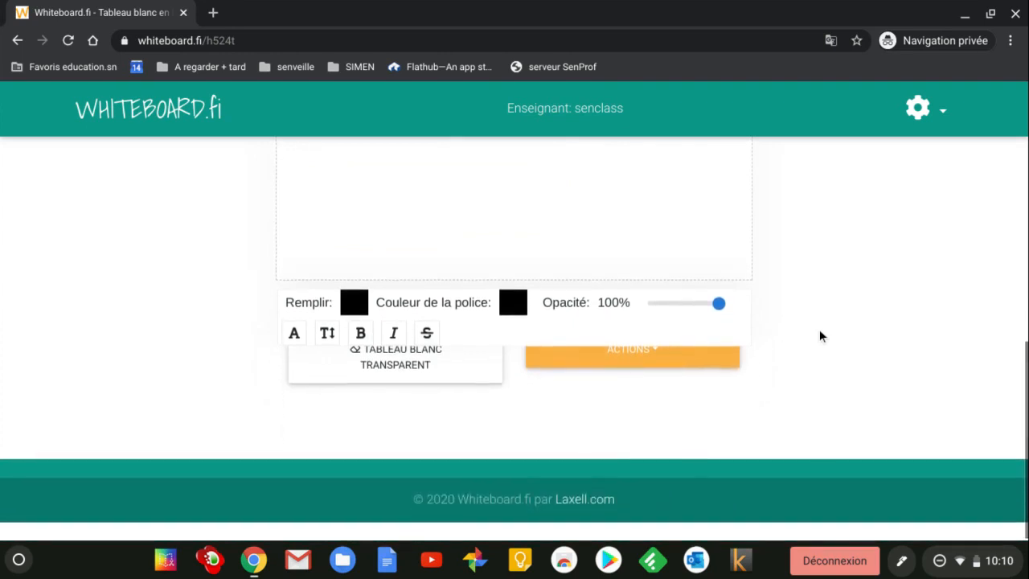
scroll(819, 330, "up", 5)
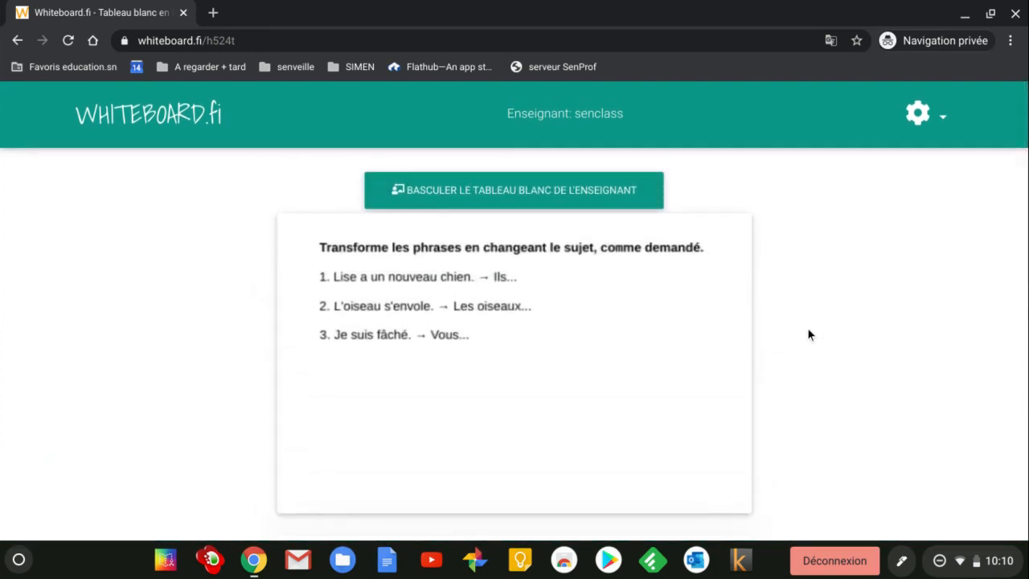
Step: Return to the teacher's Ma classe overview showing the student's two typed answer lines
left_click(594, 193)
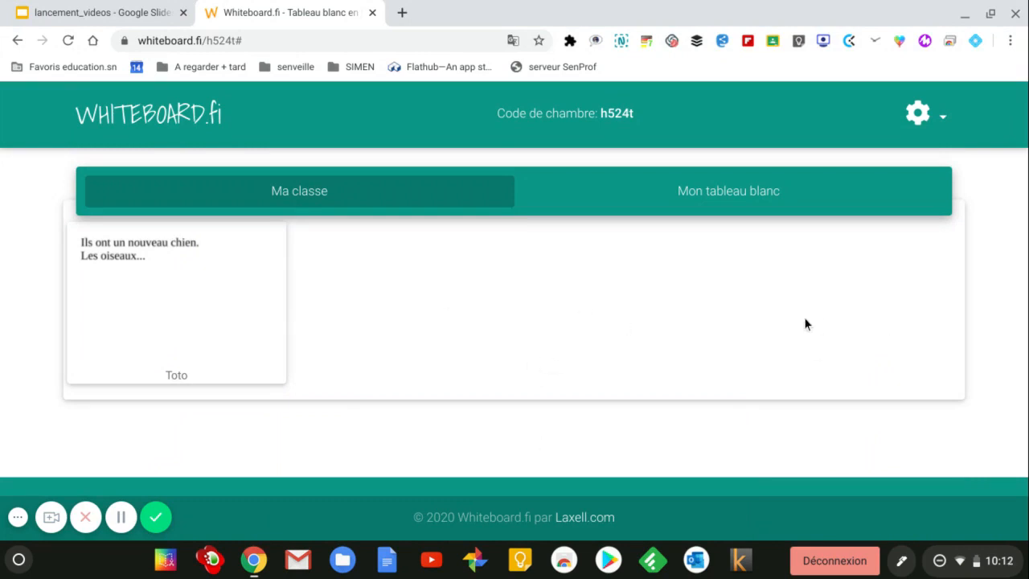
Step: Erase the student's board with Effacer le tableau blanc from its enlarged card, then close it
left_click(122, 255)
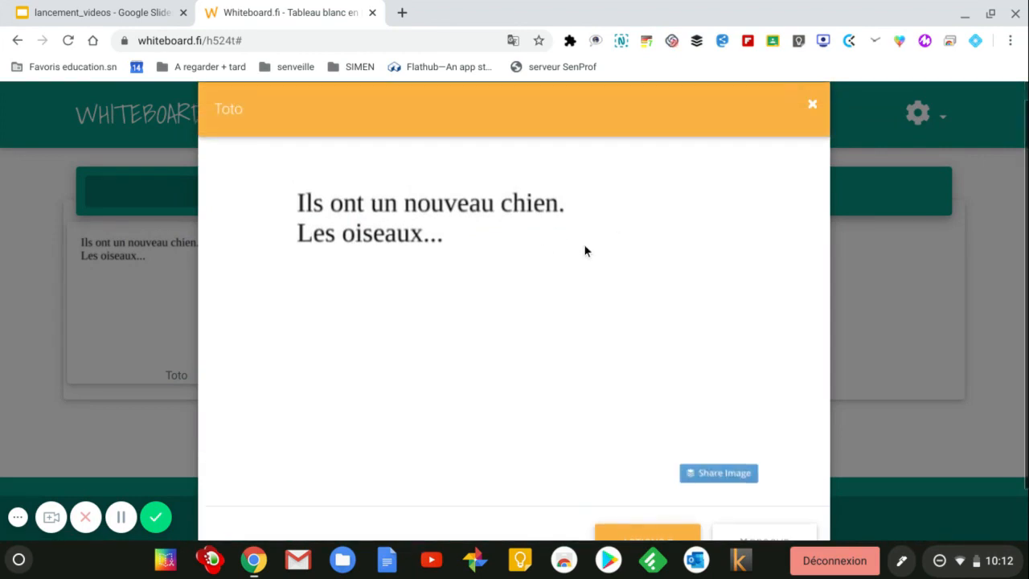
left_click(663, 481)
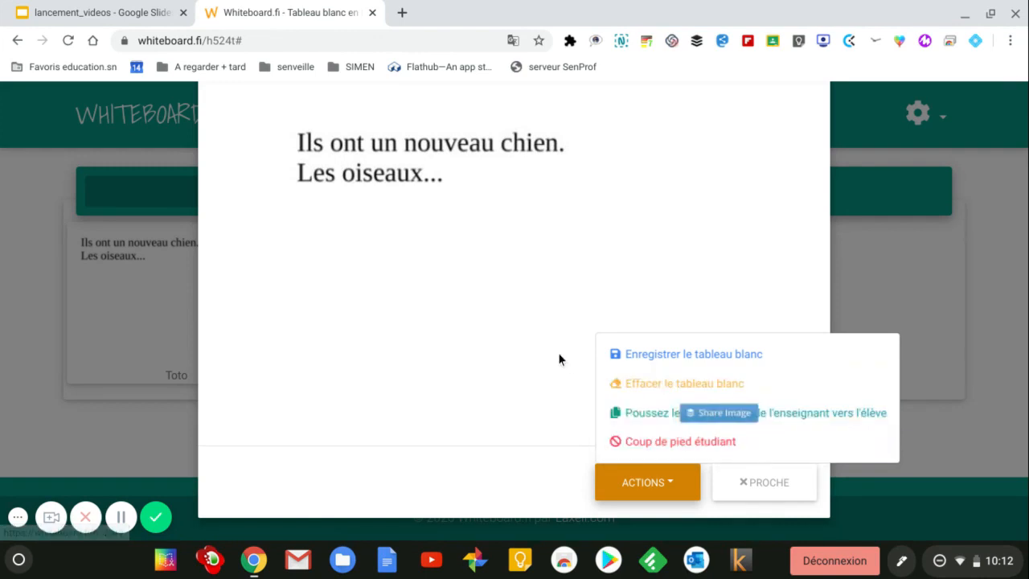
left_click(644, 489)
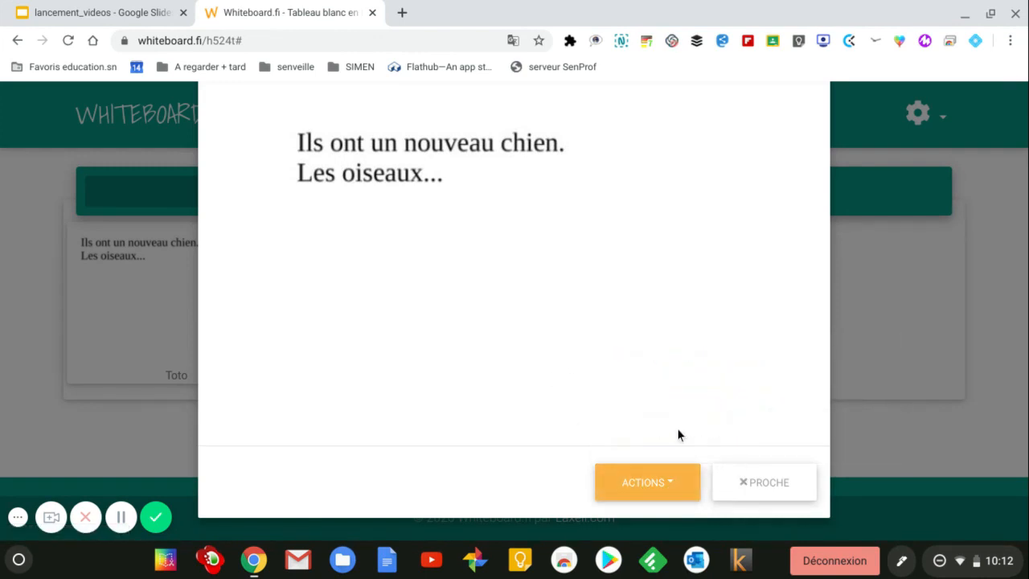
left_click(678, 483)
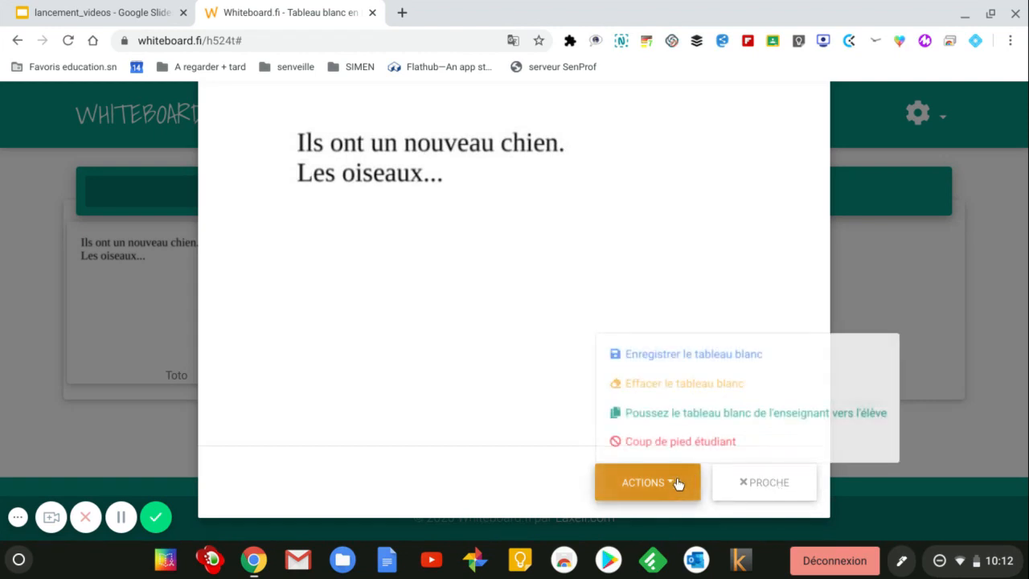
left_click(679, 386)
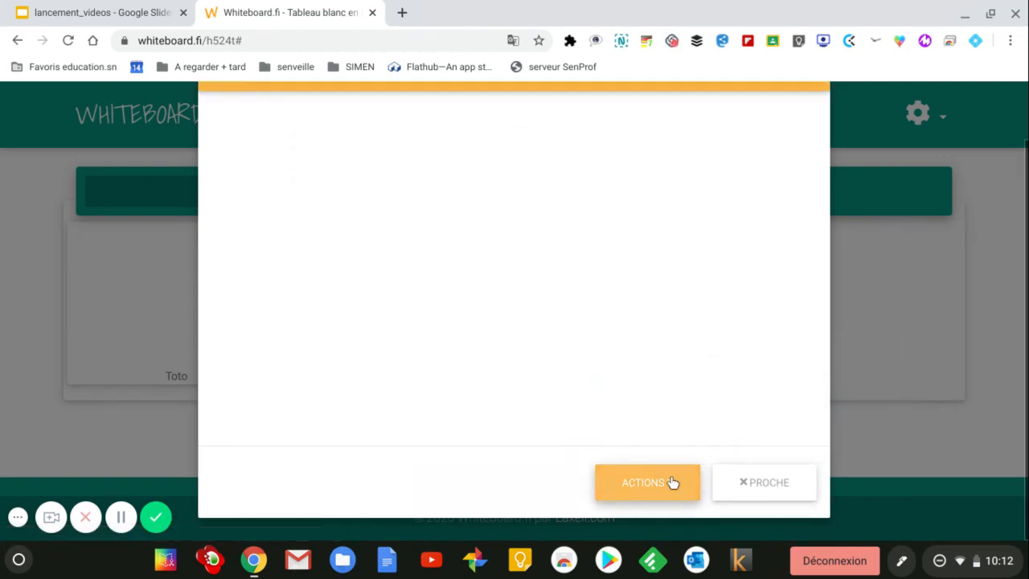
left_click(740, 482)
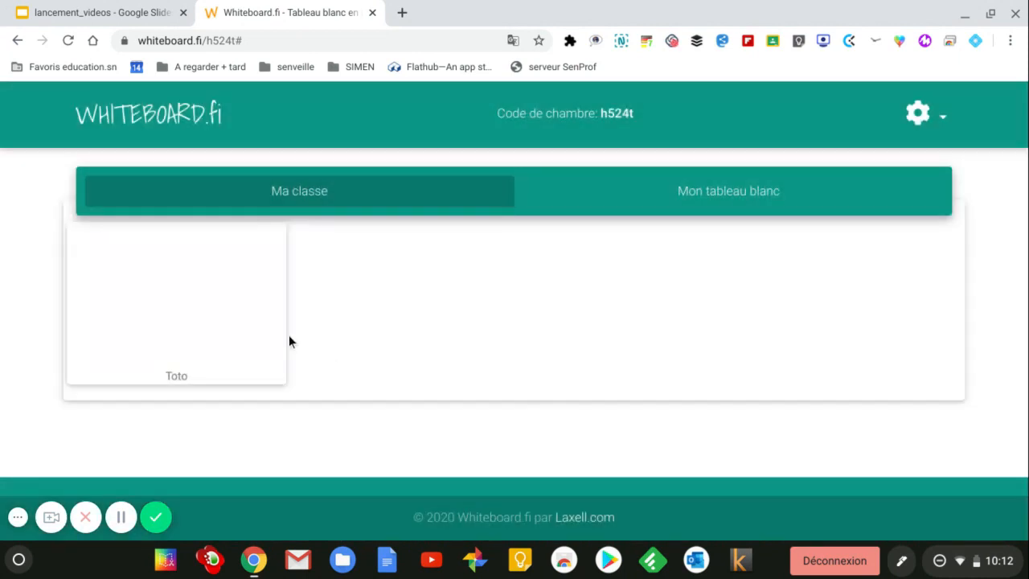
left_click(681, 201)
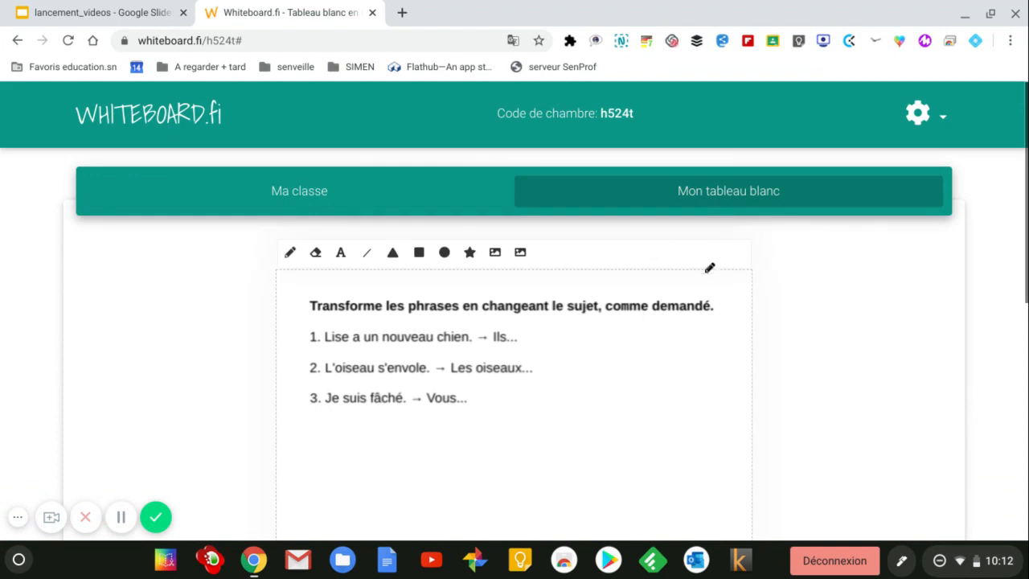
Step: Clear the exercise text from the teacher's whiteboard with Tableau blanc transparent
scroll(799, 305, "down", 3)
scroll(800, 309, "down", 1)
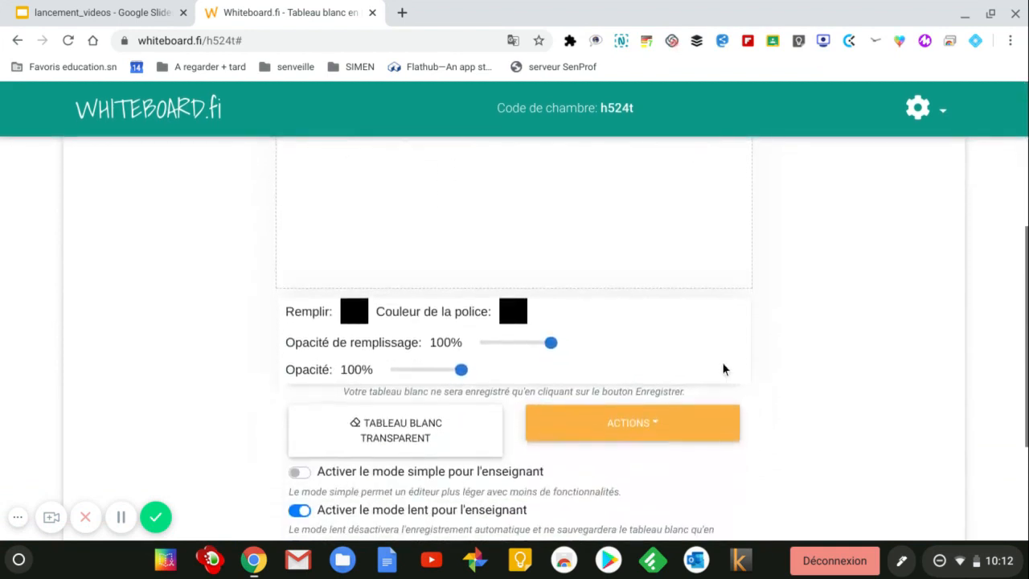
left_click(422, 435)
Step: Insert the local image jugement_salomon.png onto the teacher's whiteboard
scroll(875, 293, "up", 4)
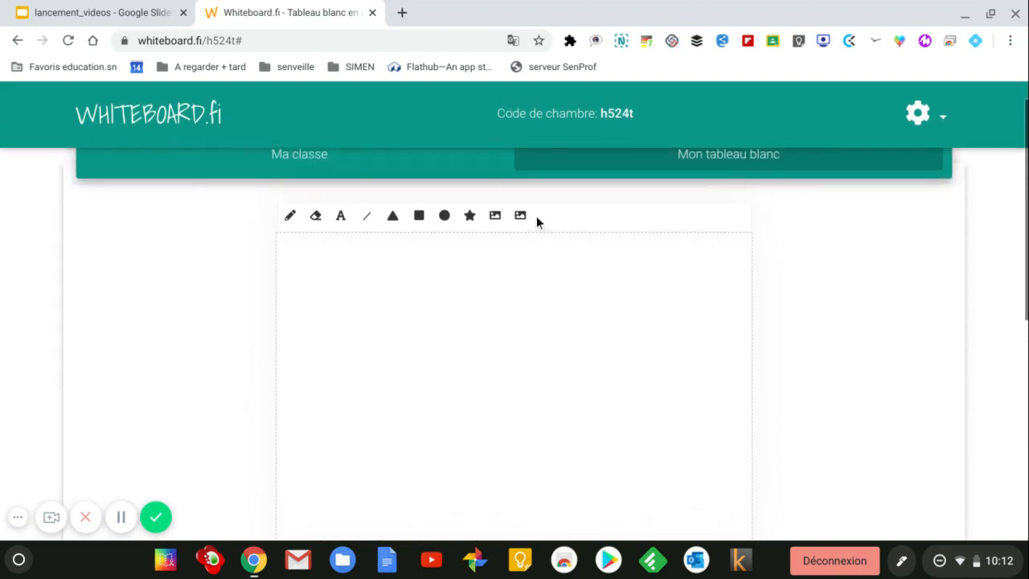
left_click(521, 216)
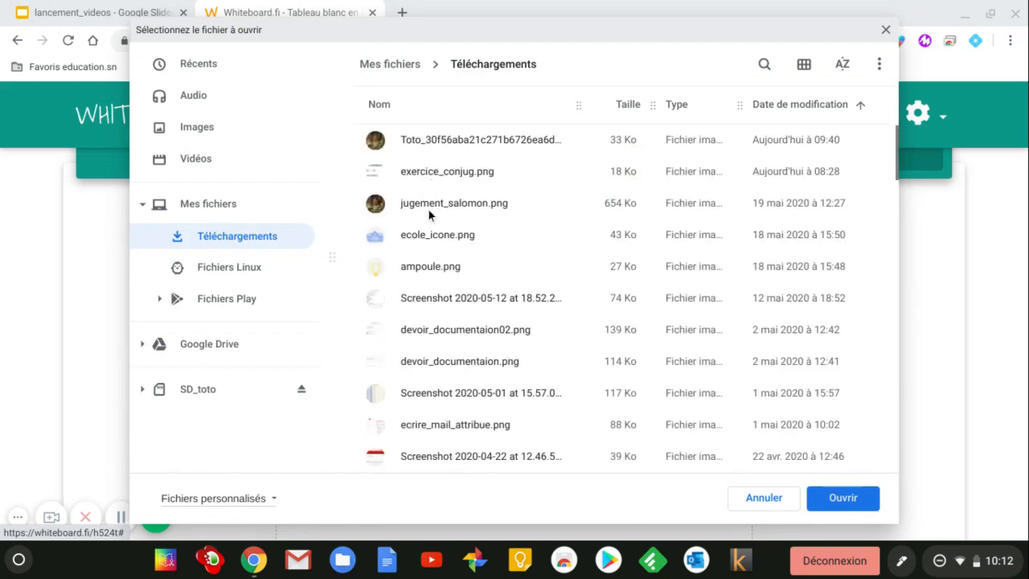
left_click(427, 205)
left_click(846, 500)
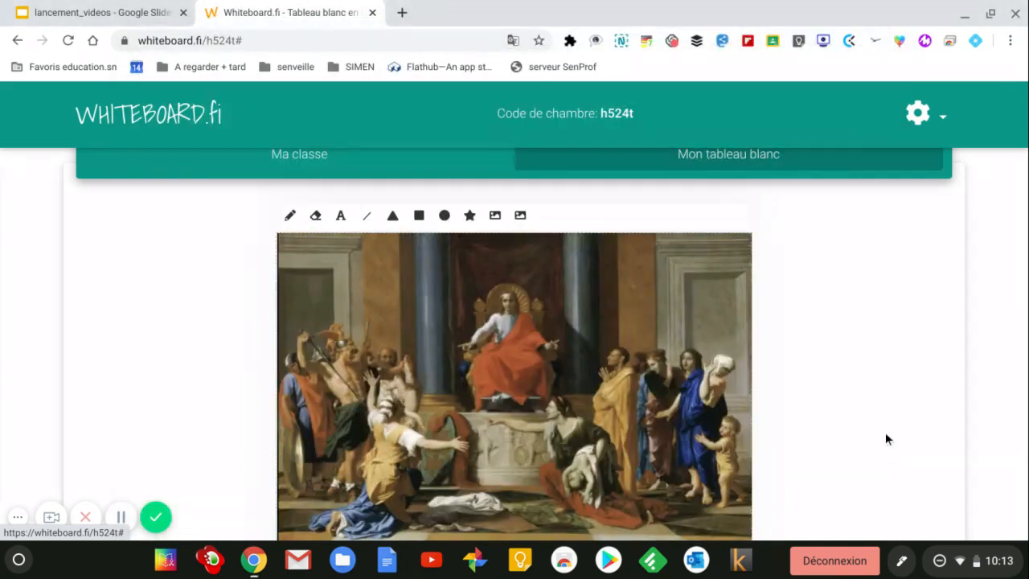
Step: Save the teacher's Judgment of Solomon whiteboard
scroll(868, 391, "down", 2)
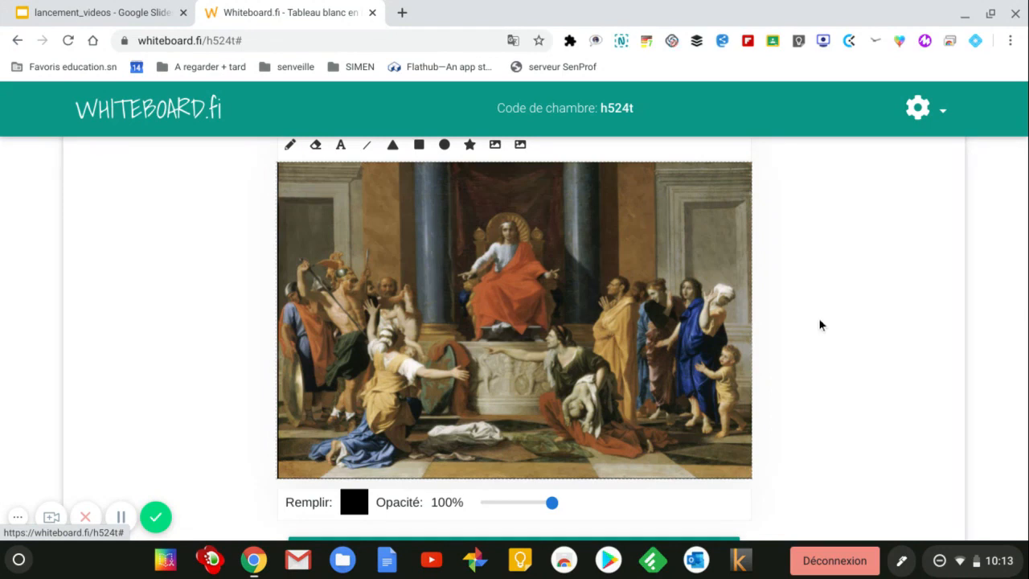
key("alt+Tab")
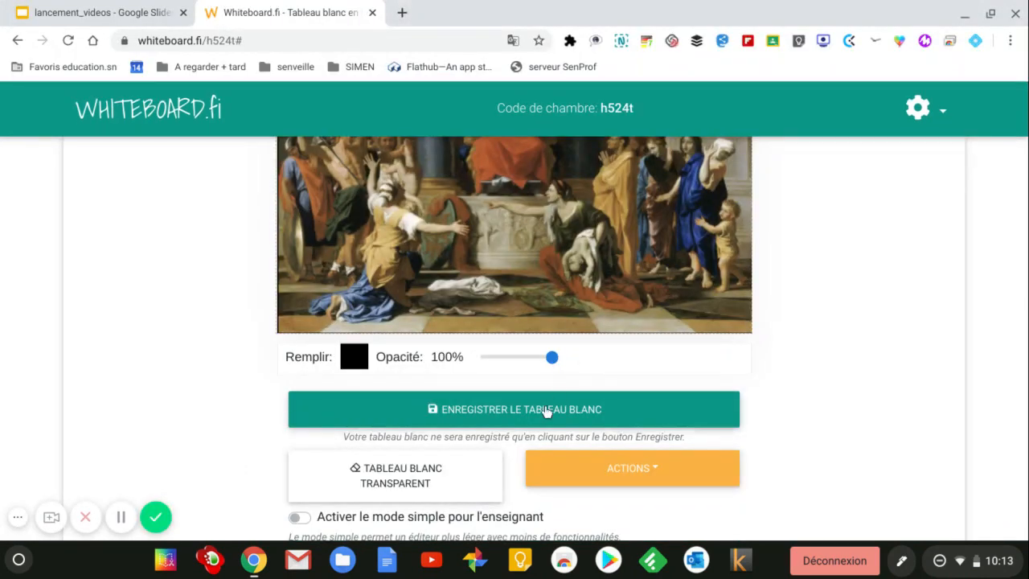
left_click(545, 411)
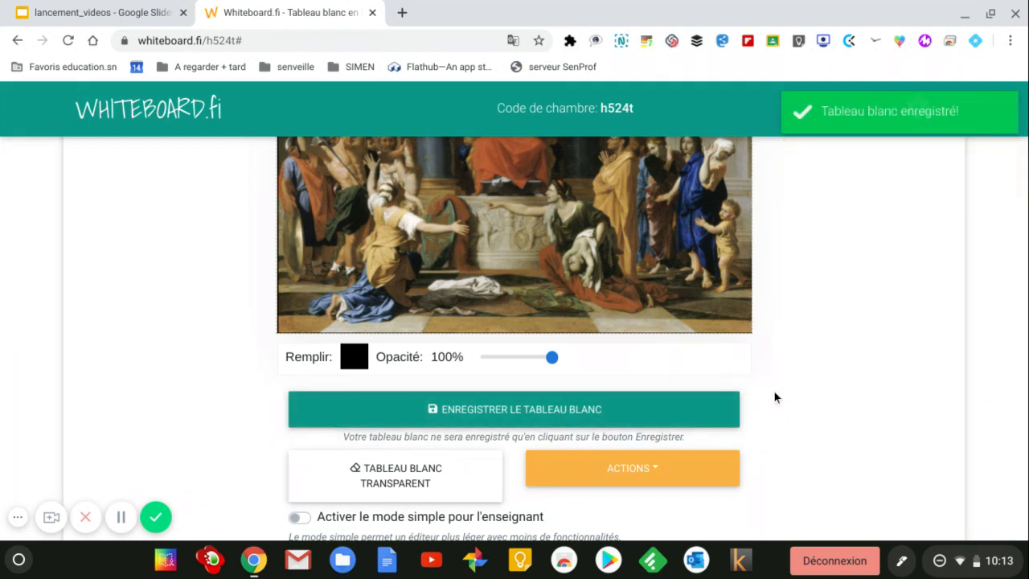
Step: Push the painting whiteboard to all students and check it in the student's window
left_click(653, 466)
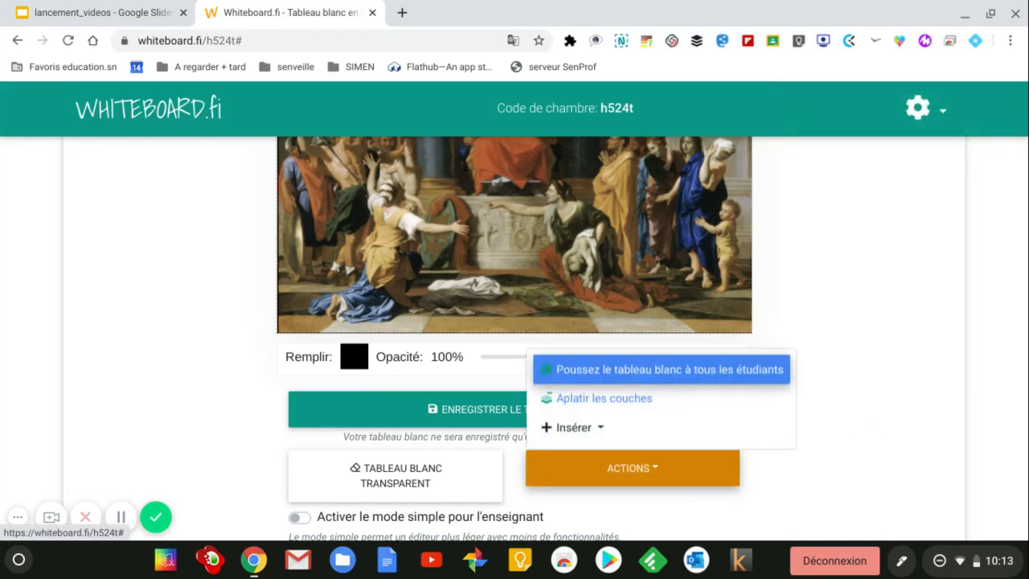
left_click(627, 371)
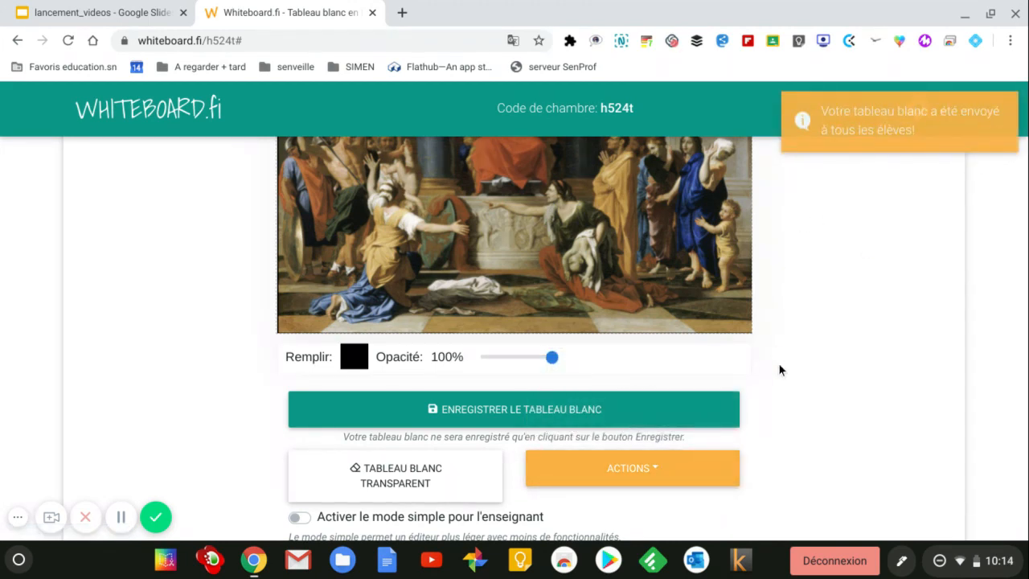
key("alt+Tab")
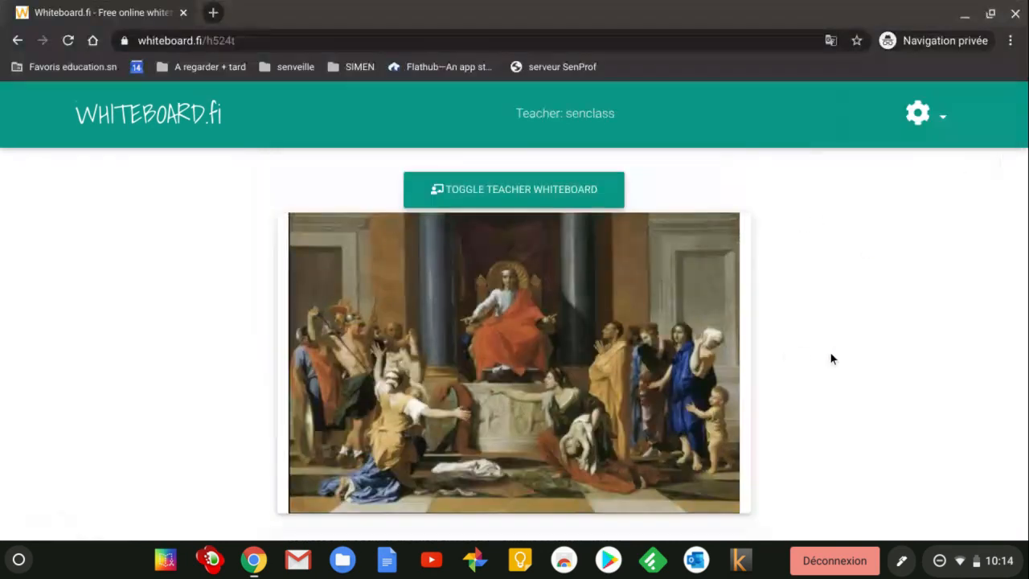
Step: Hide the teacher's board and set the pen to freehand drawing in yellow
scroll(832, 339, "down", 1)
scroll(832, 346, "down", 3)
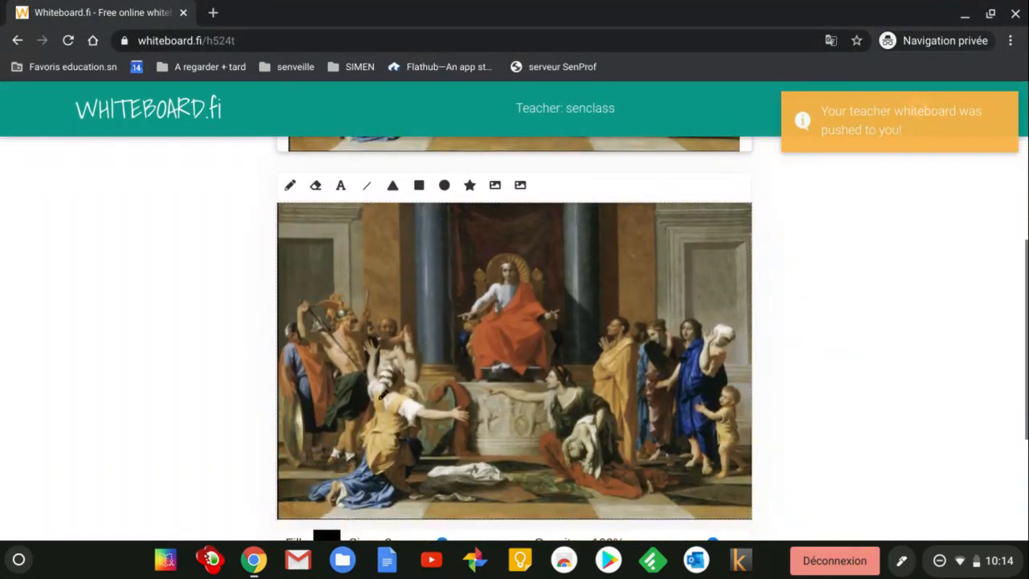
scroll(597, 279, "up", 4)
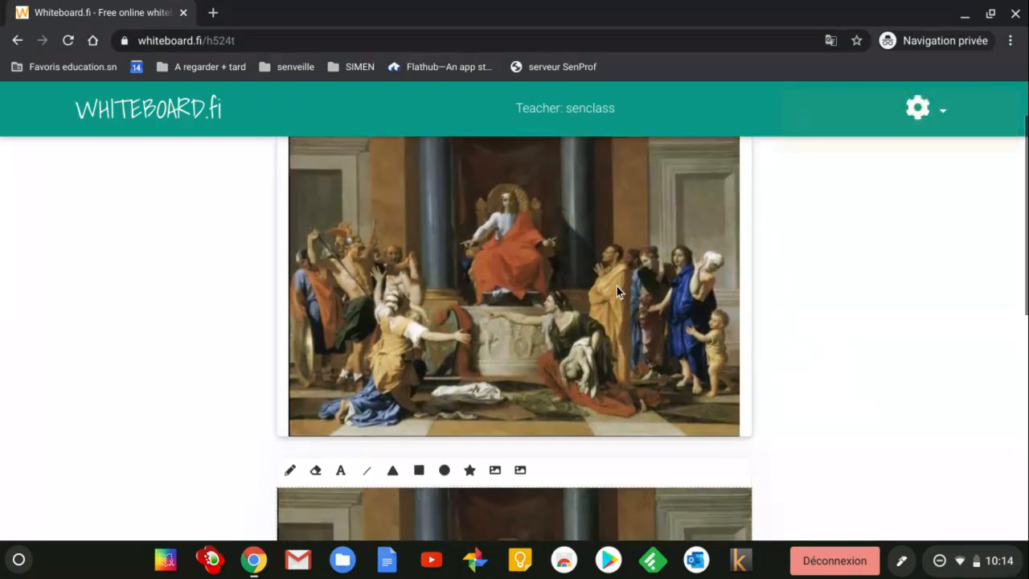
left_click(532, 146)
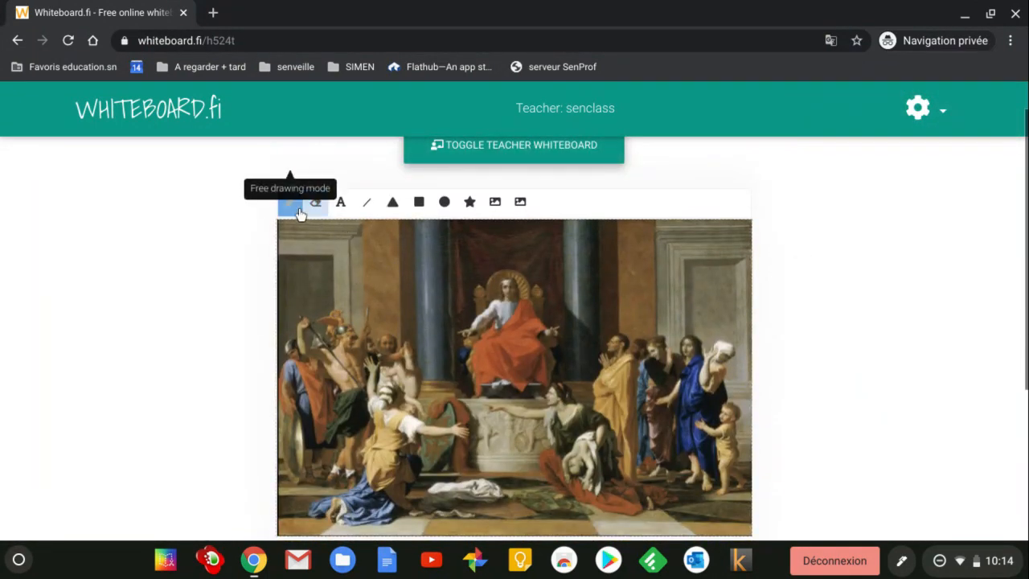
left_click(295, 208)
scroll(836, 321, "down", 1)
scroll(837, 325, "down", 3)
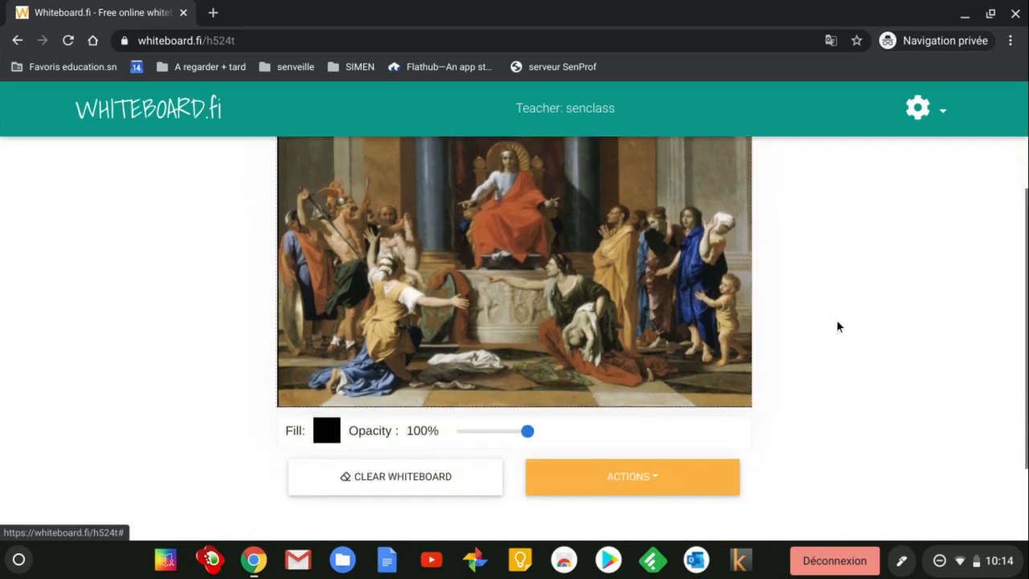
left_click(329, 424)
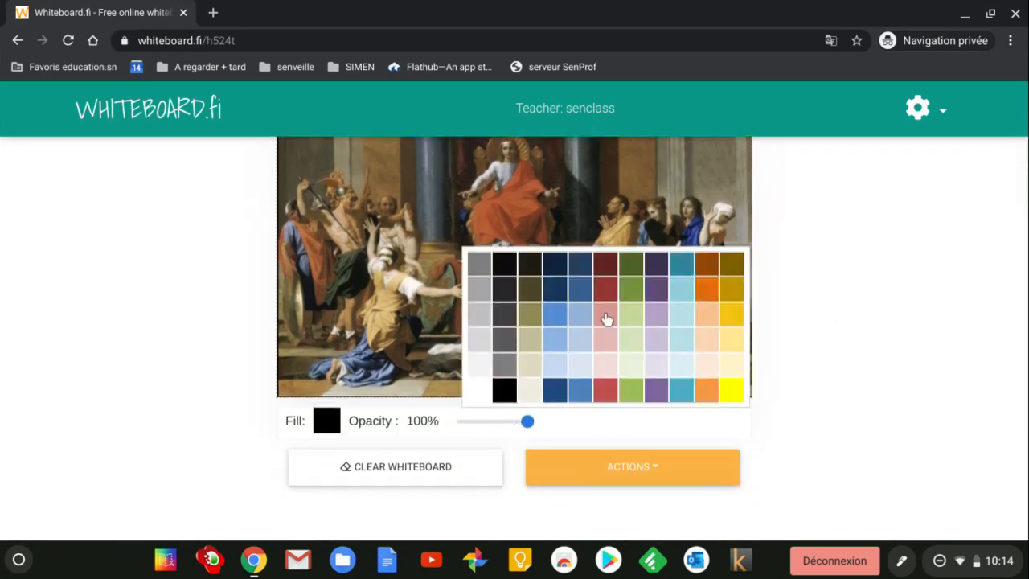
left_click(732, 392)
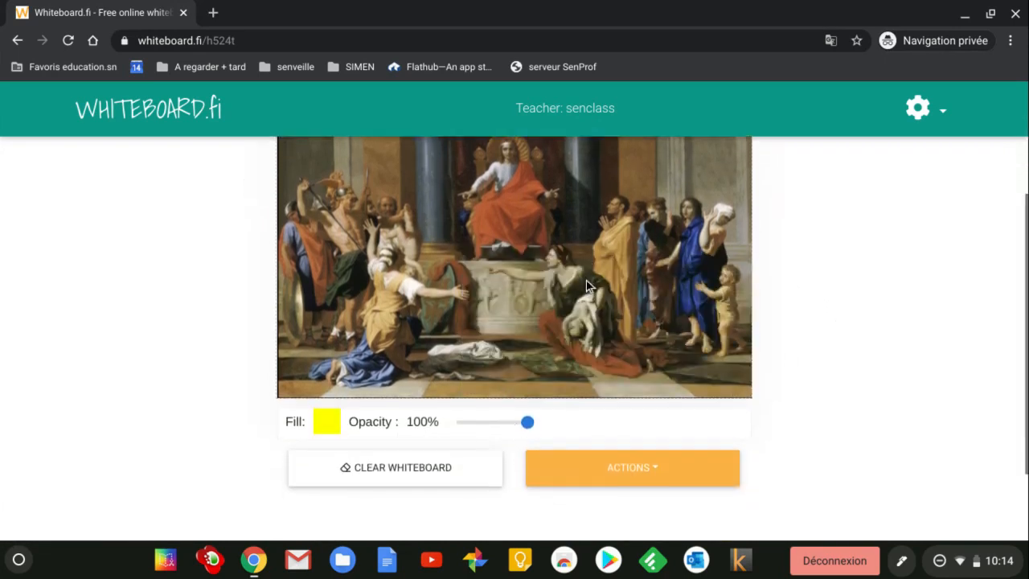
scroll(535, 244, "up", 2)
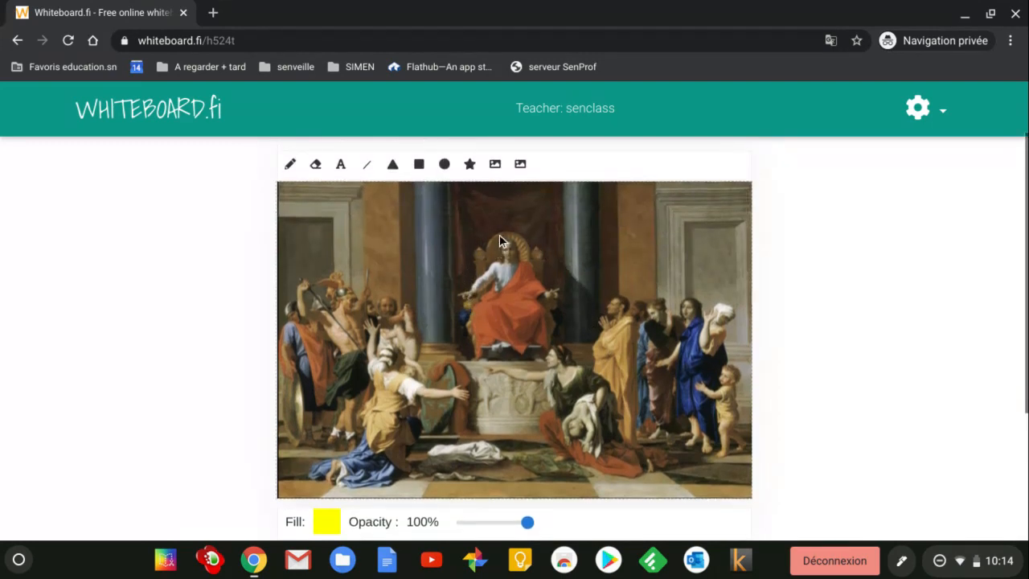
left_click(291, 164)
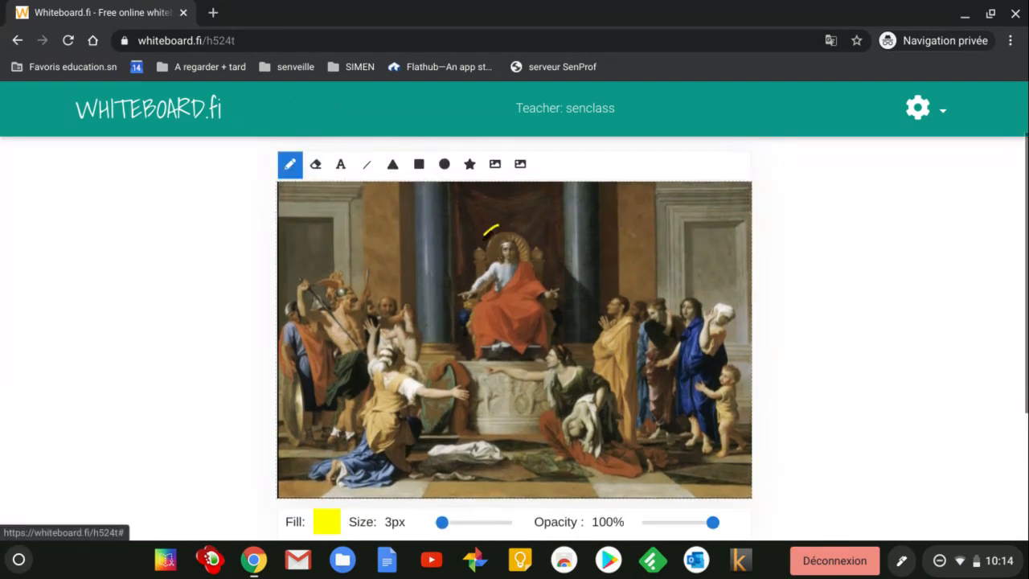
Step: Circle the enthroned king, the kneeling woman and the woman with the child in yellow
mouse_move(498, 225)
left_mouse_down()
mouse_move(459, 352)
mouse_move(572, 335)
mouse_move(545, 241)
mouse_move(492, 225)
left_mouse_up()
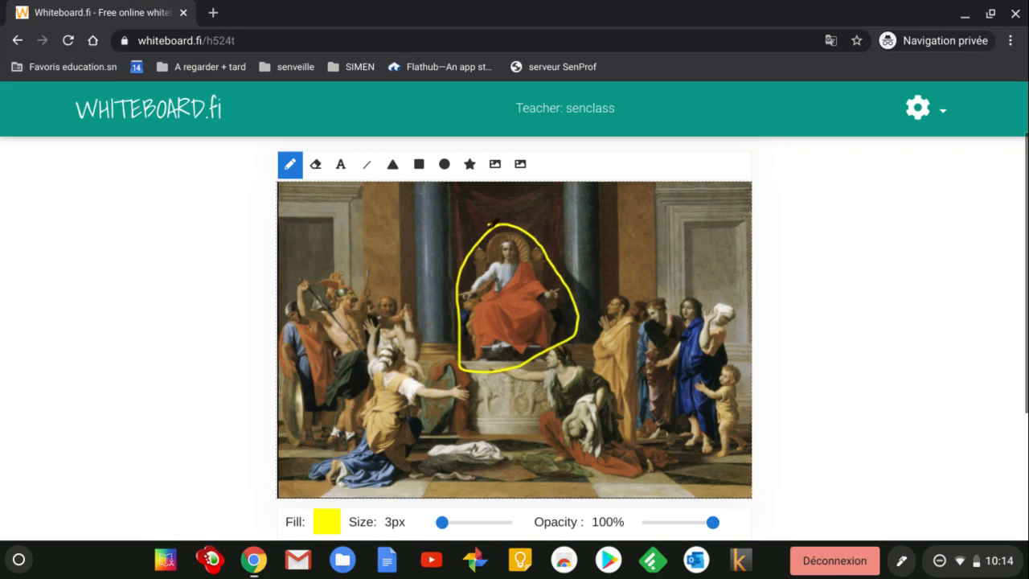
mouse_move(386, 313)
left_mouse_down()
mouse_move(485, 399)
mouse_move(373, 471)
mouse_move(333, 438)
mouse_move(363, 338)
mouse_move(390, 313)
left_mouse_up()
mouse_move(554, 344)
left_mouse_down()
mouse_move(598, 344)
mouse_move(669, 443)
mouse_move(618, 484)
mouse_move(548, 398)
mouse_move(527, 352)
mouse_move(566, 341)
left_mouse_up()
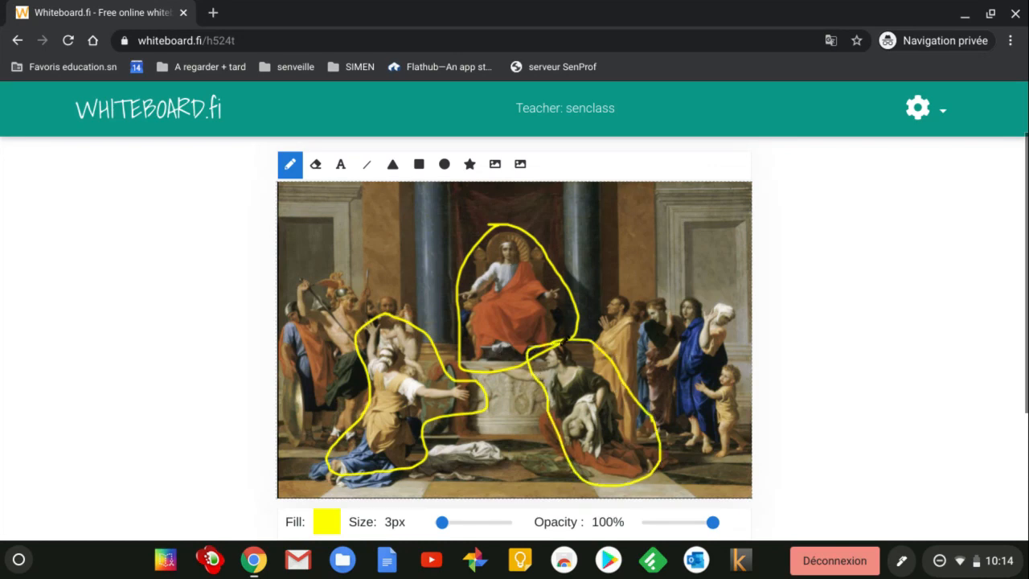
scroll(592, 361, "down", 1)
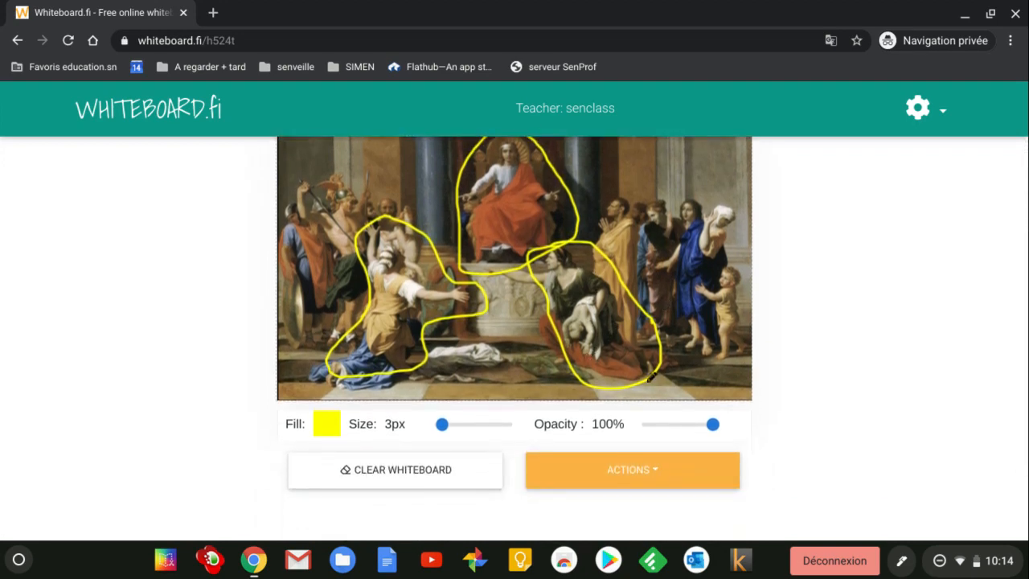
scroll(733, 366, "up", 1)
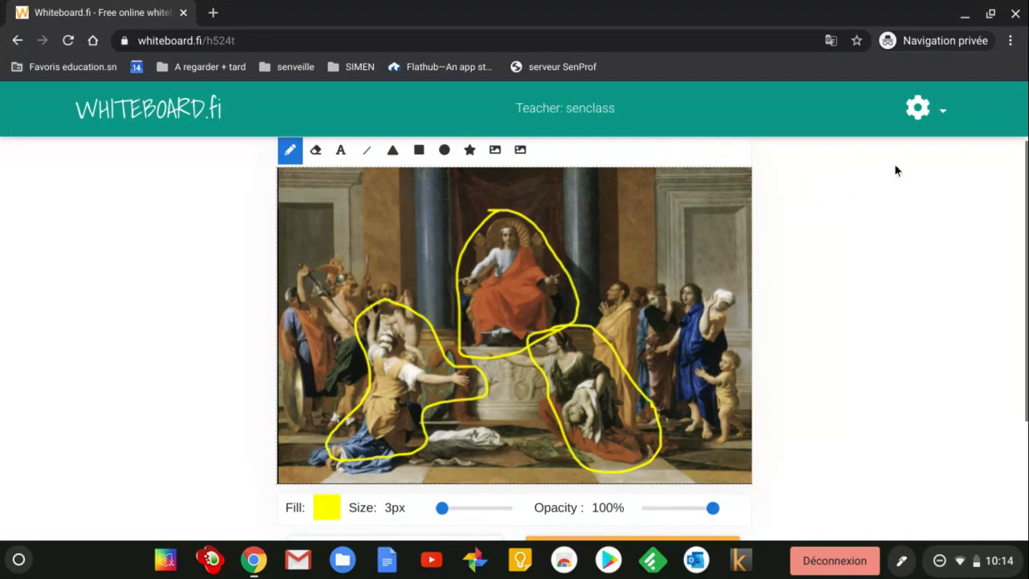
Step: Enable Use simple editor in the gear menu and save the whiteboard as an image
left_click(940, 114)
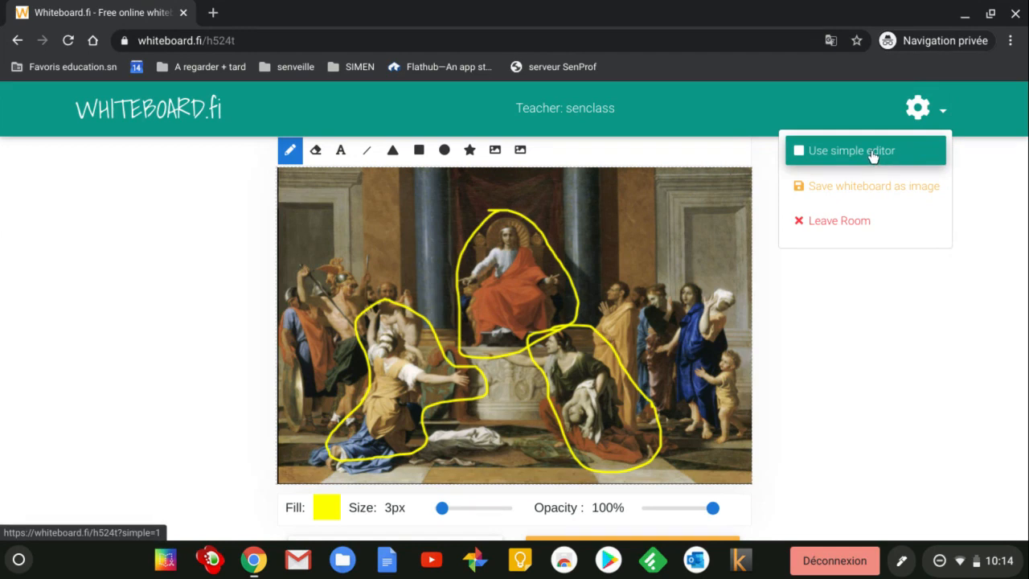
left_click(829, 157)
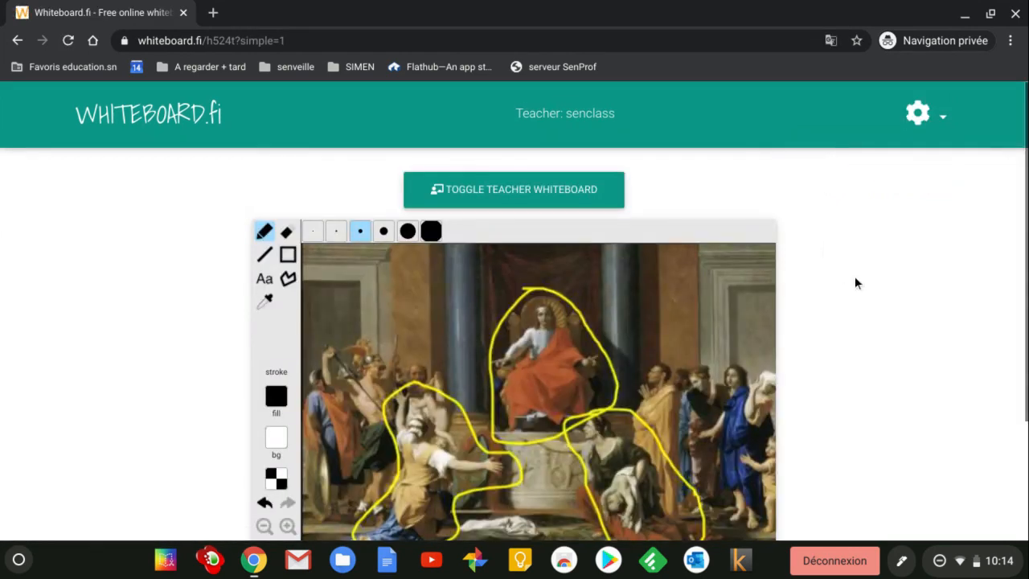
scroll(874, 292, "down", 1)
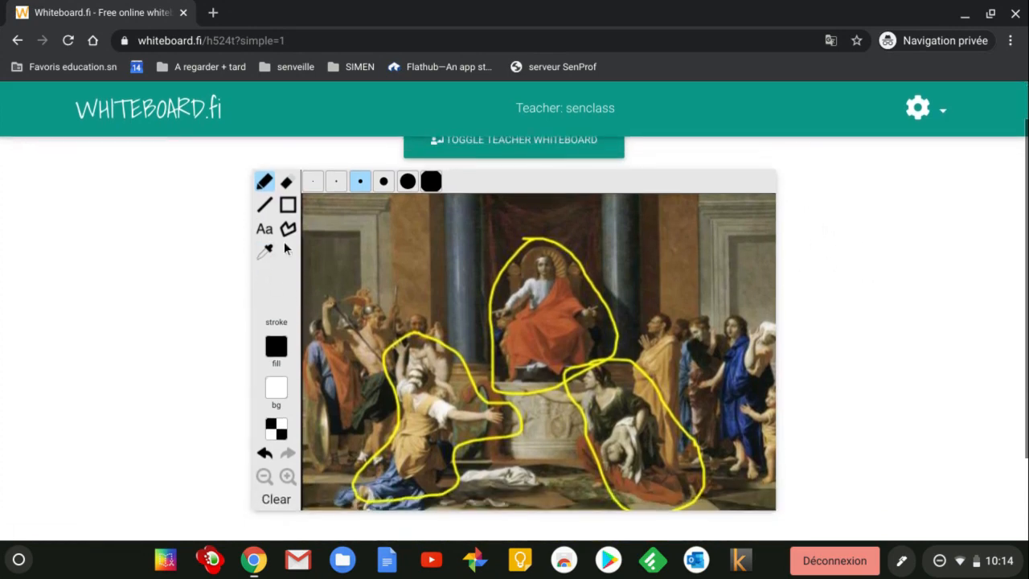
left_click(927, 117)
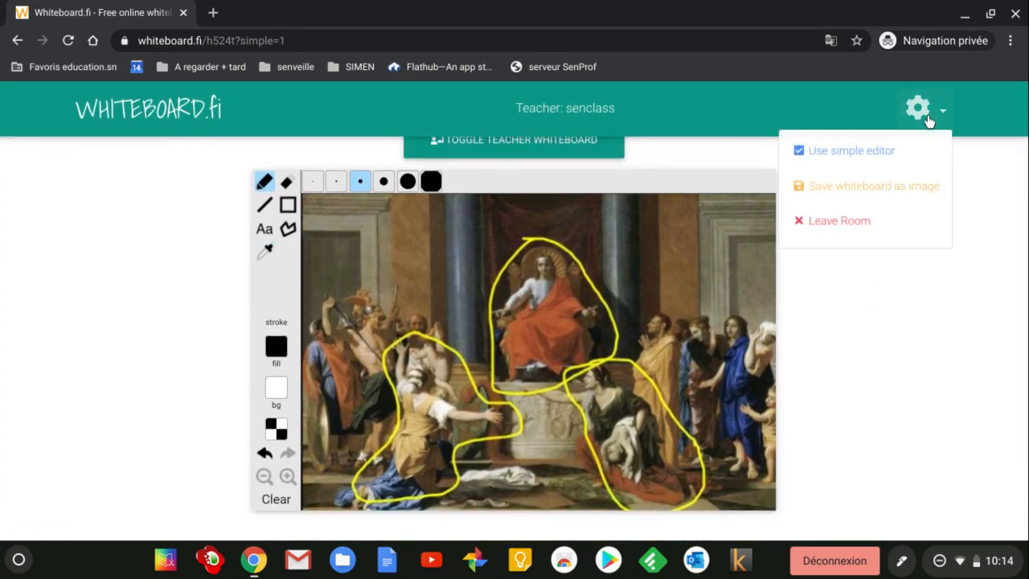
left_click(914, 195)
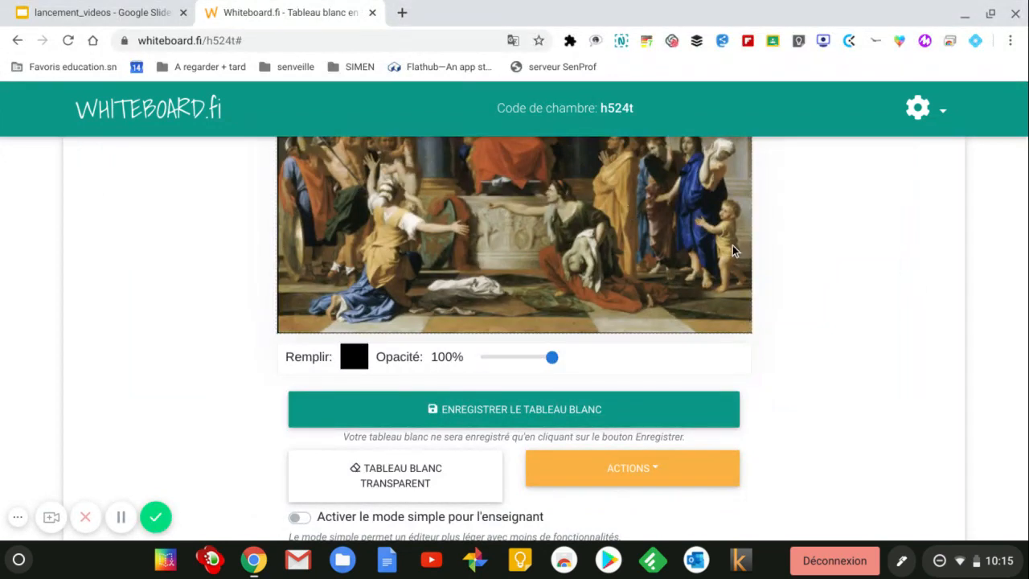
Step: From Ma classe, enlarge the student's annotated board and save it with Enregistrer le tableau blanc
scroll(732, 245, "up", 4)
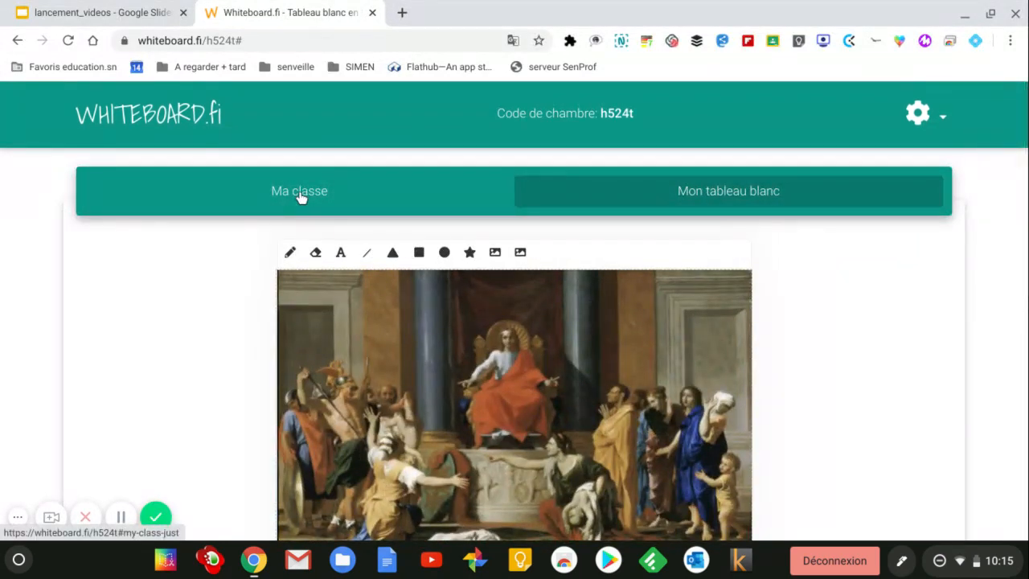
left_click(299, 193)
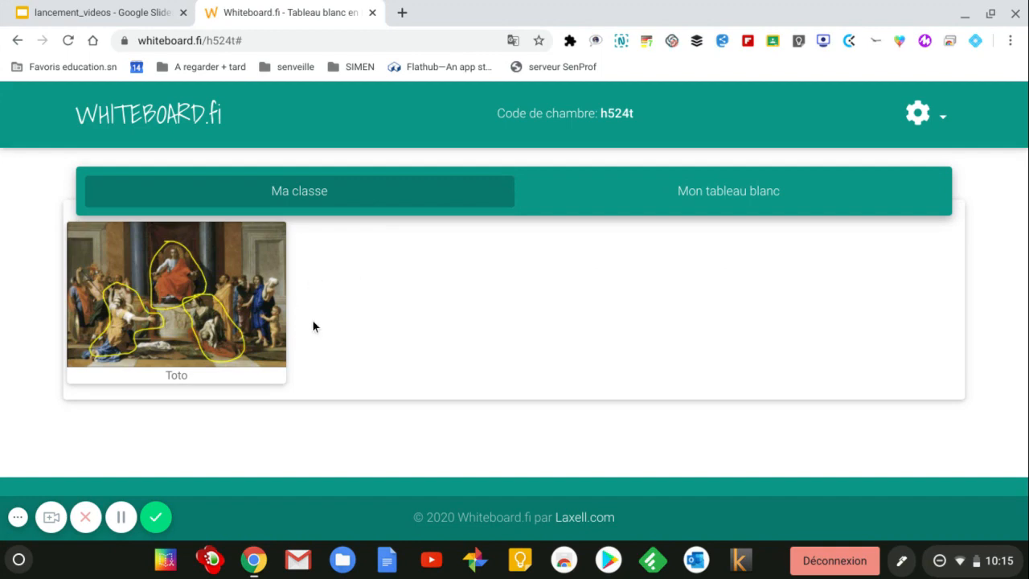
left_click(182, 297)
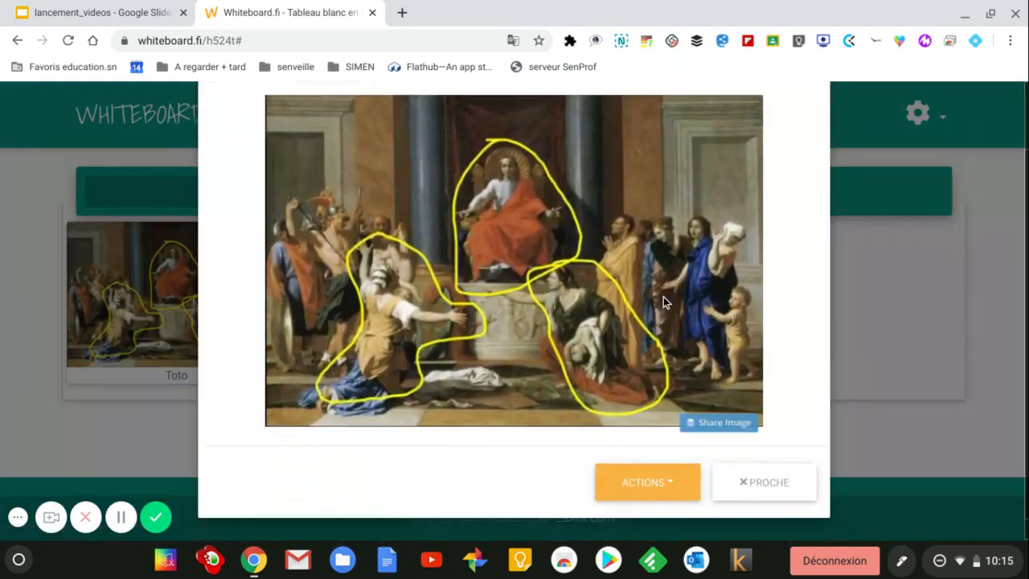
left_click(666, 480)
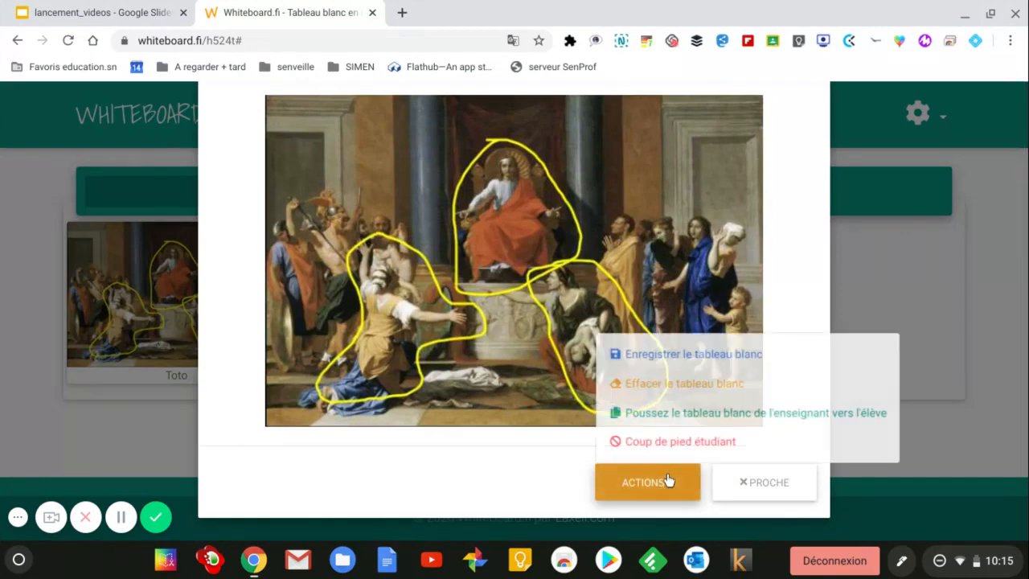
left_click(664, 358)
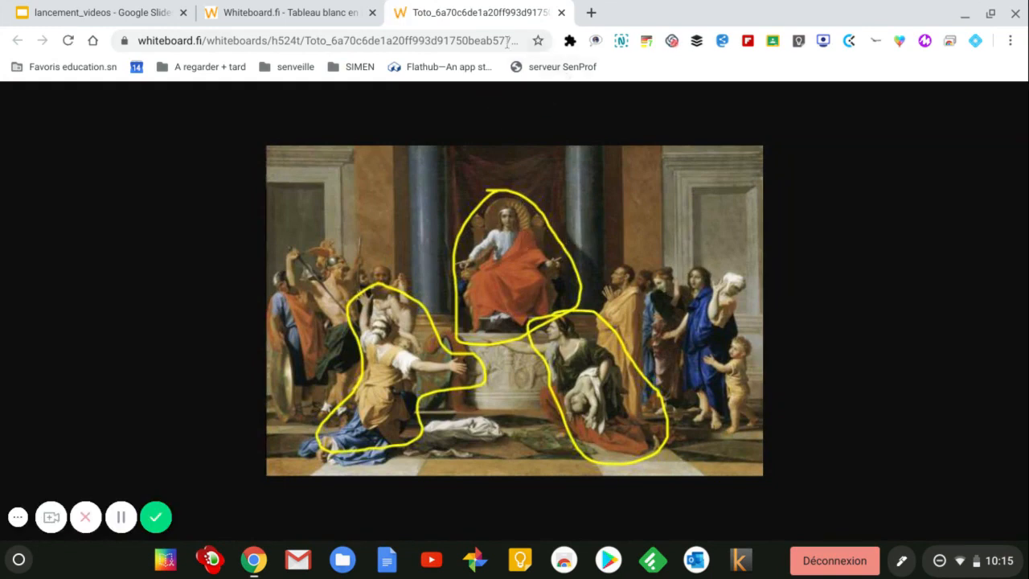
Step: Save the annotated painting image as a PNG in Téléchargements and close its tab
mouse_move(473, 186)
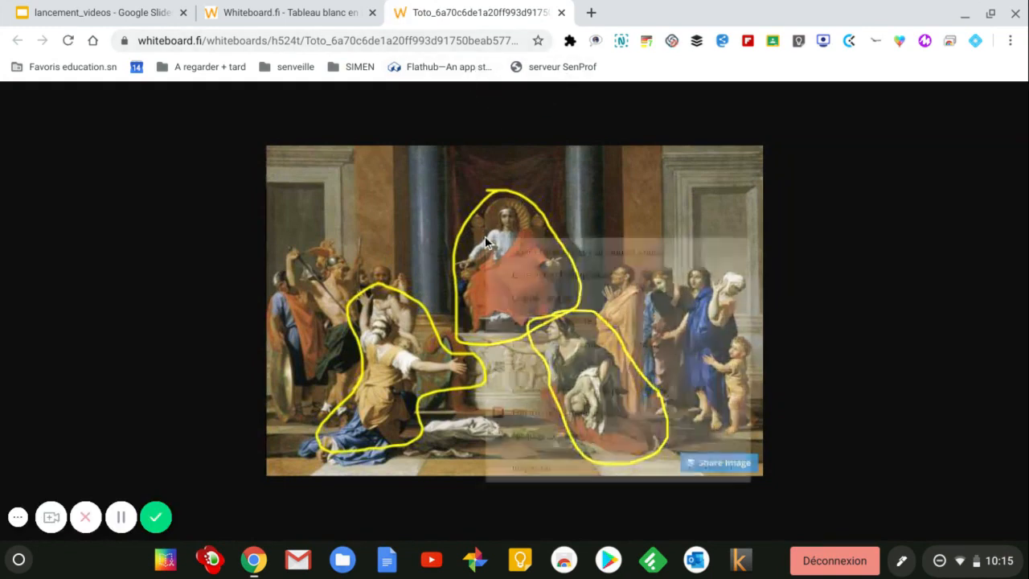
right_click(484, 235)
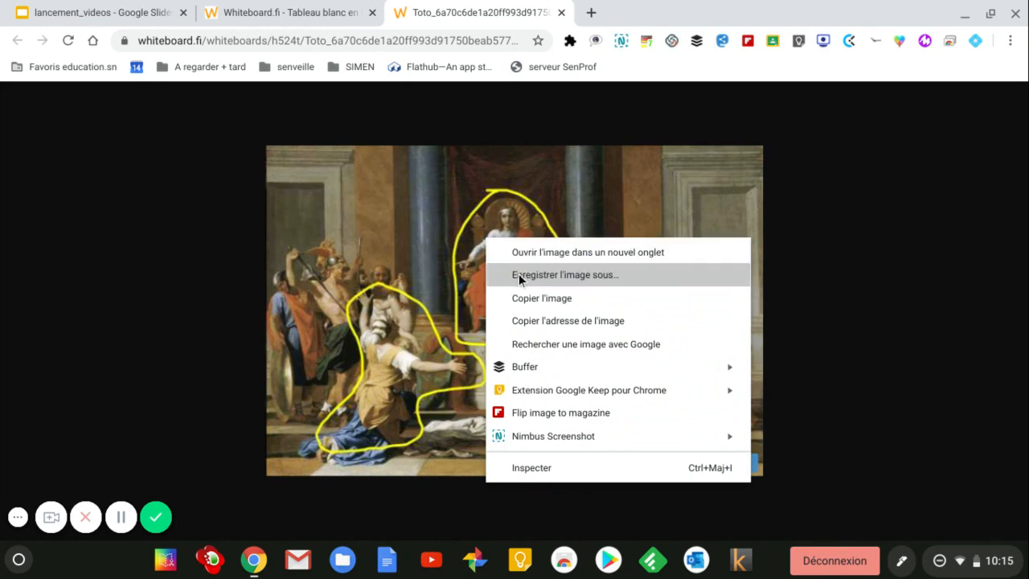
left_click(520, 275)
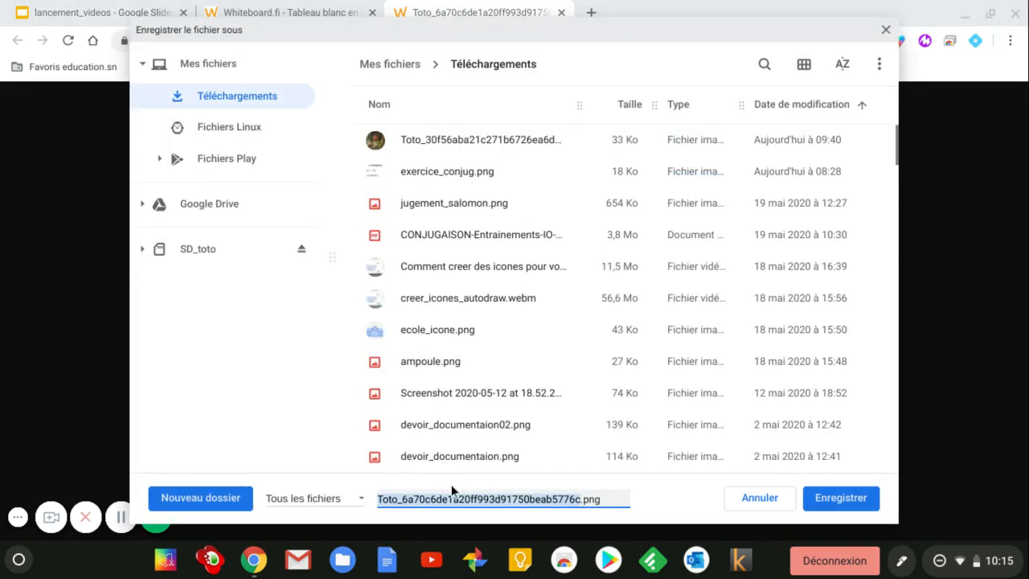
left_click(826, 500)
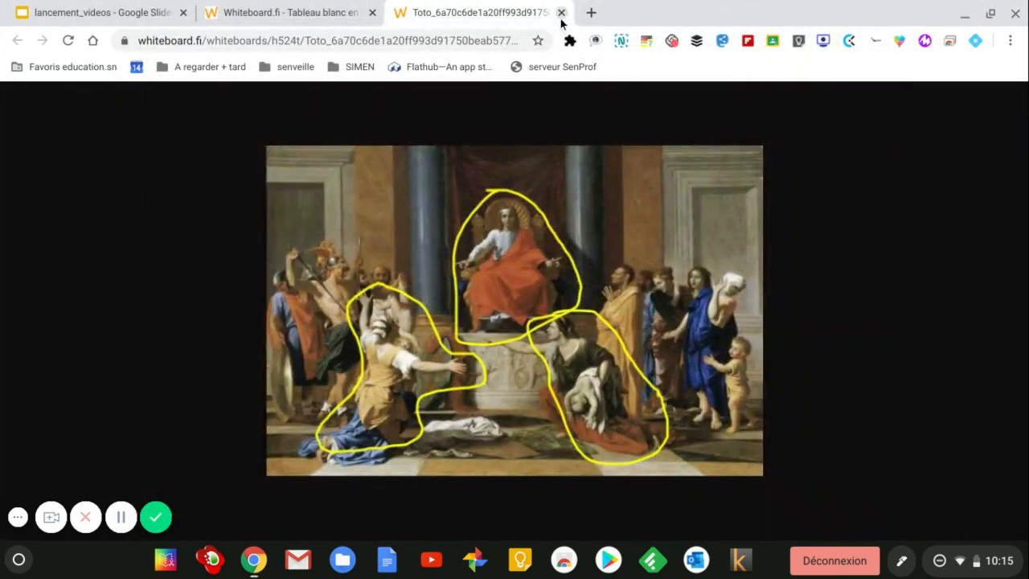
left_click(561, 12)
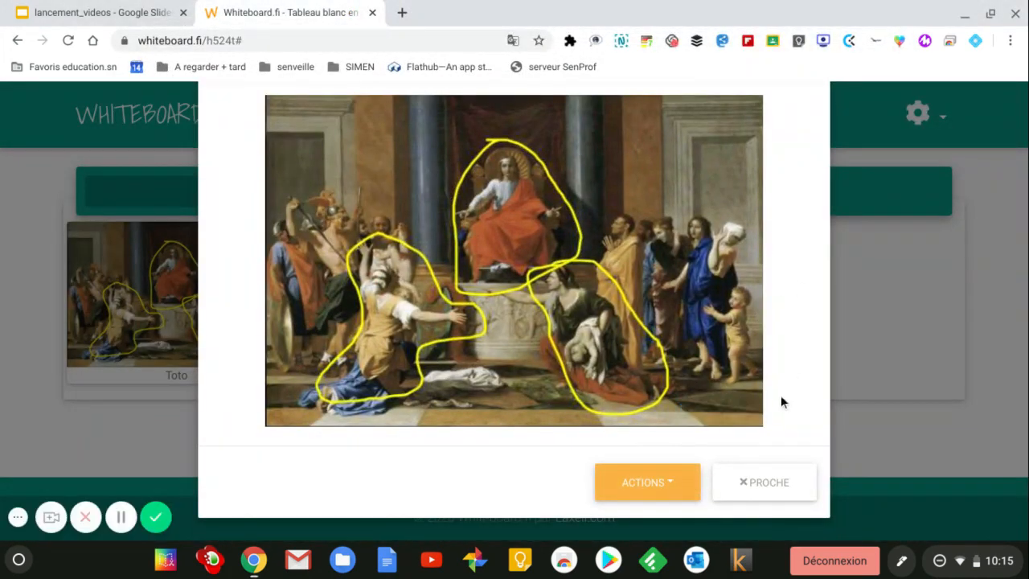
Step: Close the student's enlarged board and review the teacher's own painting whiteboard
left_click(763, 484)
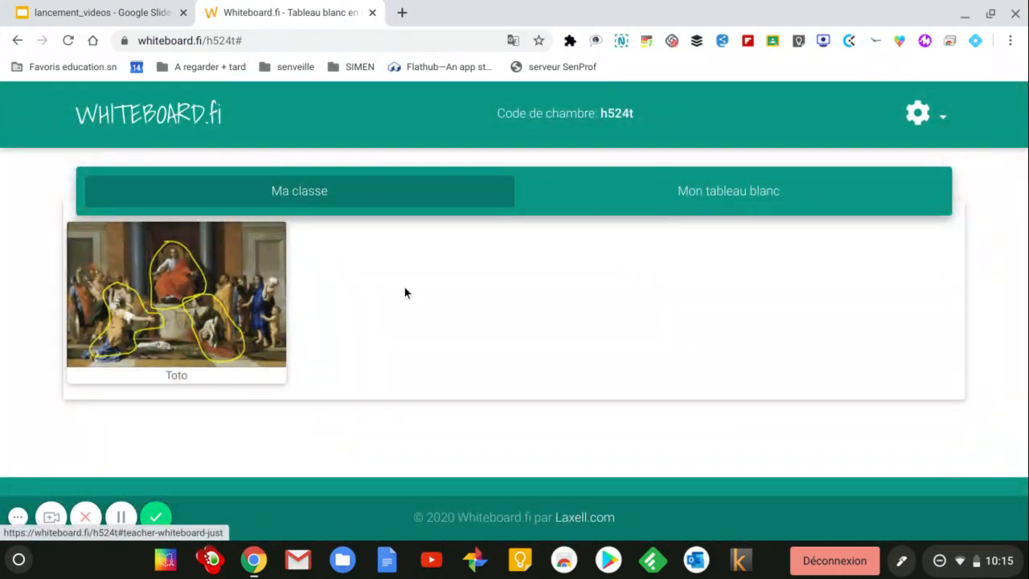
left_click(721, 191)
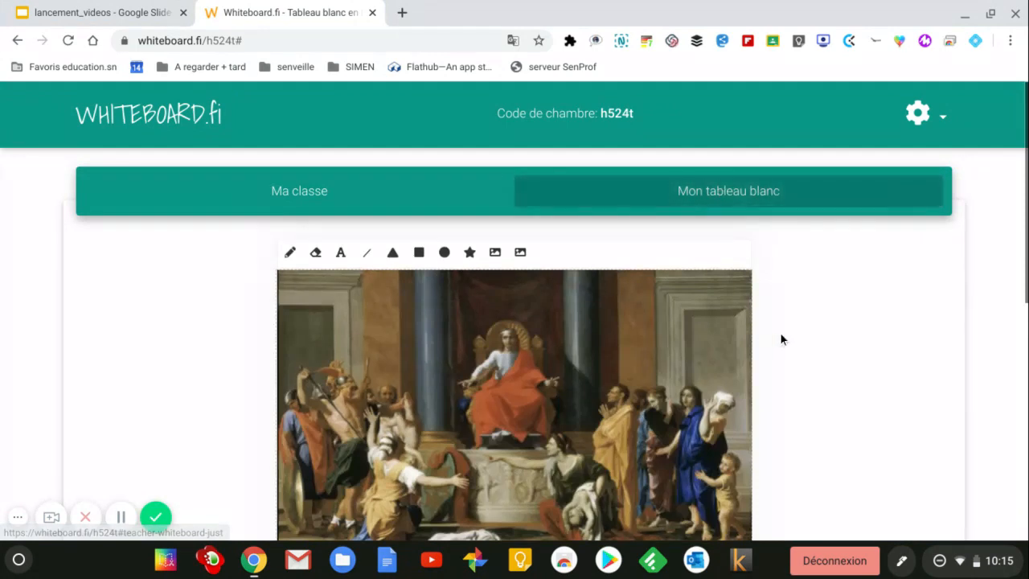
scroll(780, 333, "down", 1)
scroll(780, 332, "down", 1)
scroll(782, 318, "down", 1)
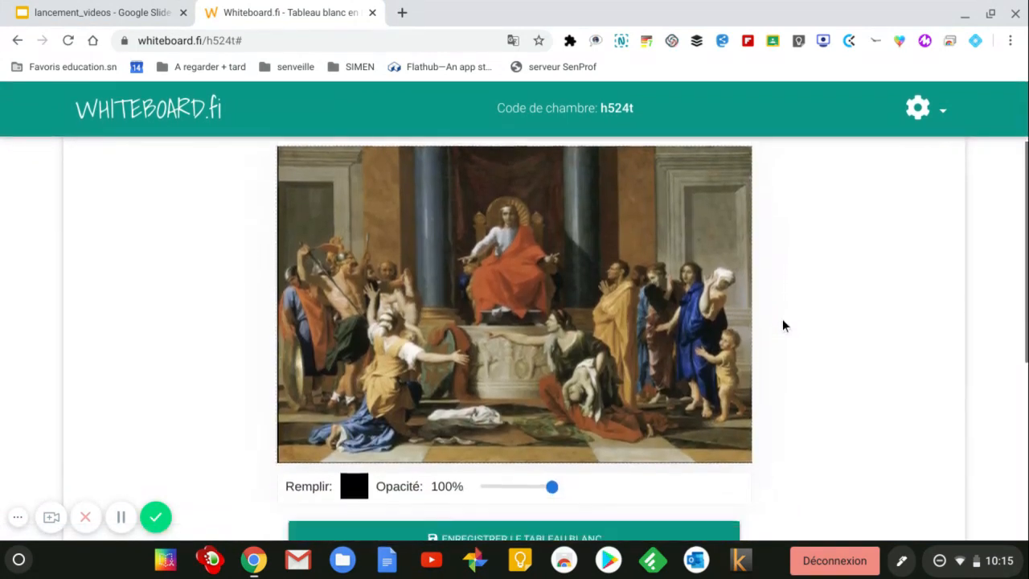
scroll(756, 274, "up", 1)
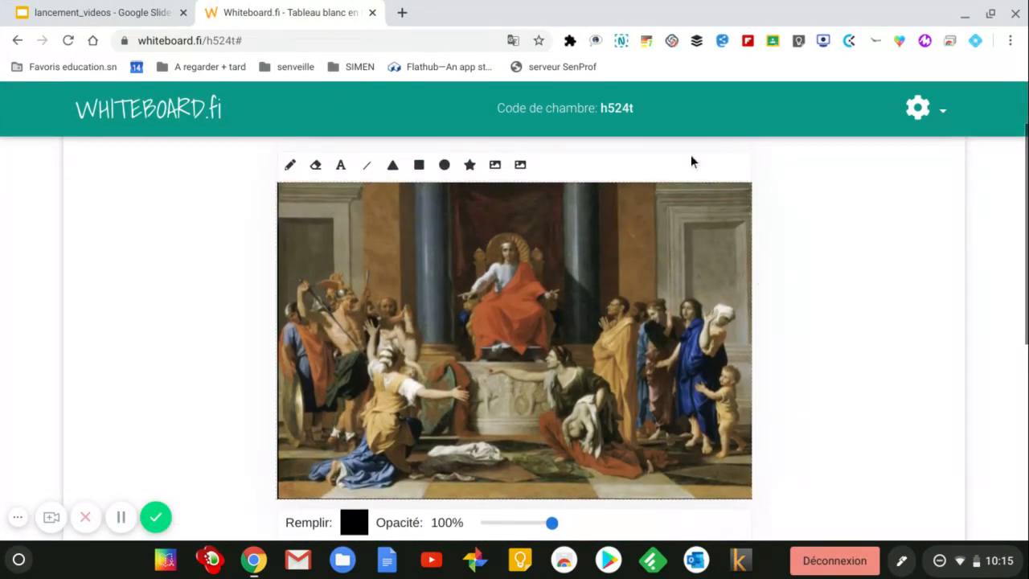
scroll(698, 159, "up", 1)
Step: Reopen the student's board from Ma classe, close it, and switch to the lancement_videos slides
left_click(311, 197)
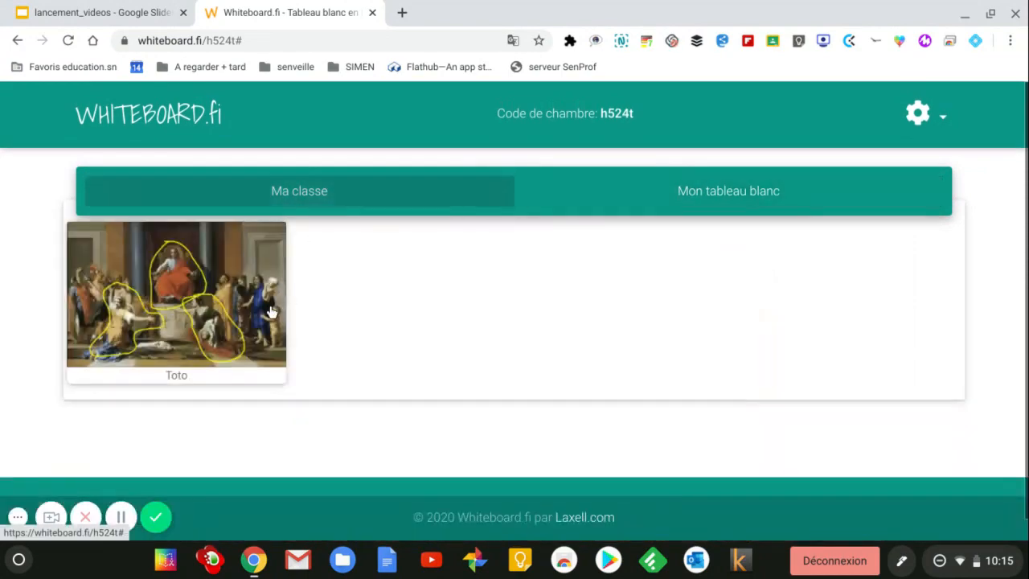
left_click(271, 312)
scroll(590, 328, "down", 1)
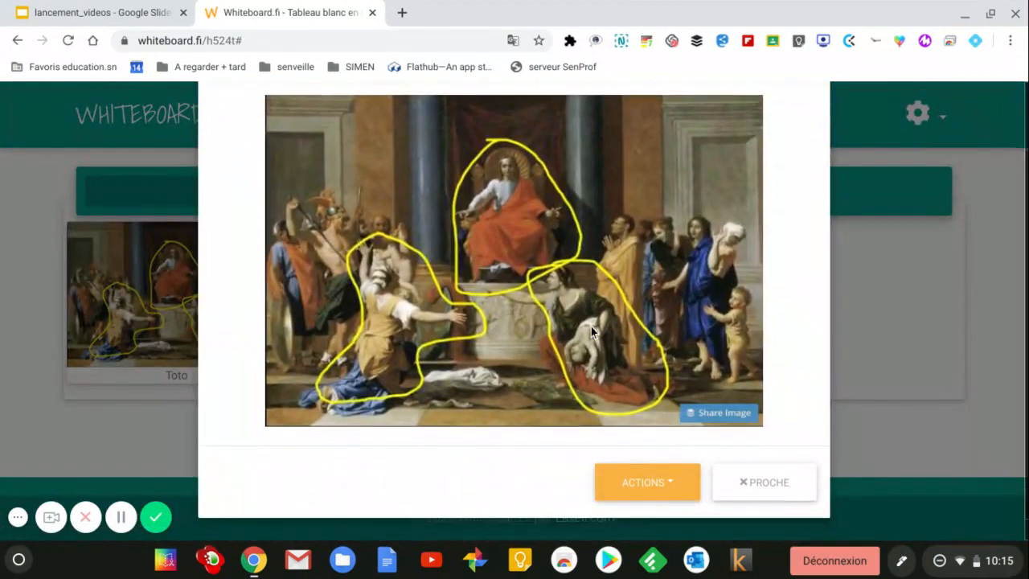
left_click(663, 487)
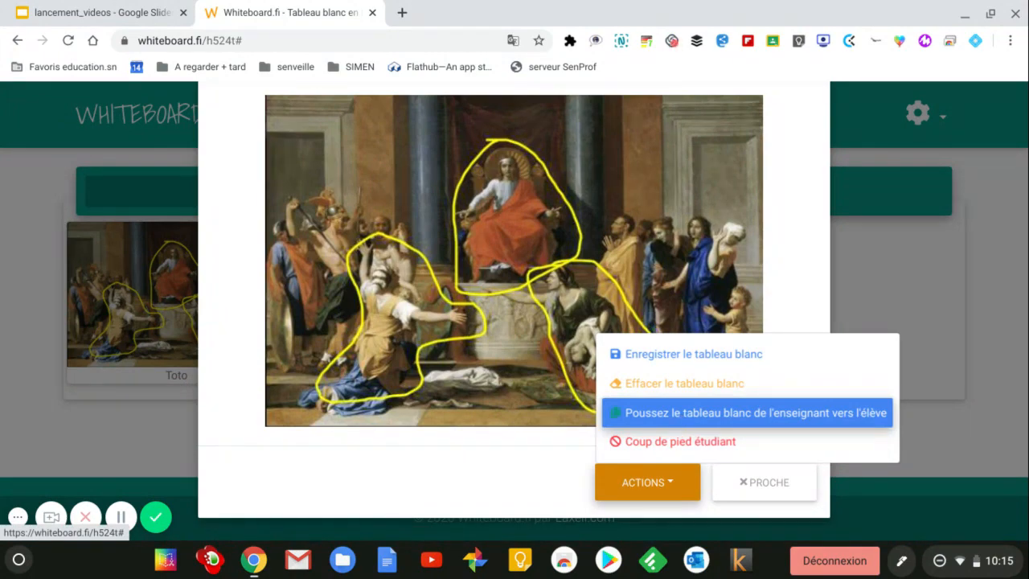
left_click(762, 487)
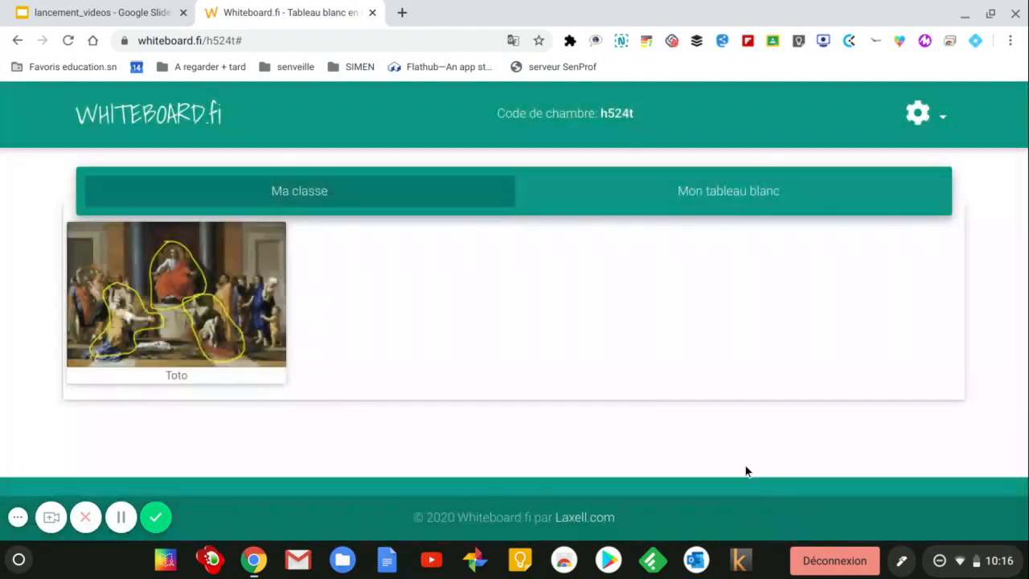
left_click(90, 13)
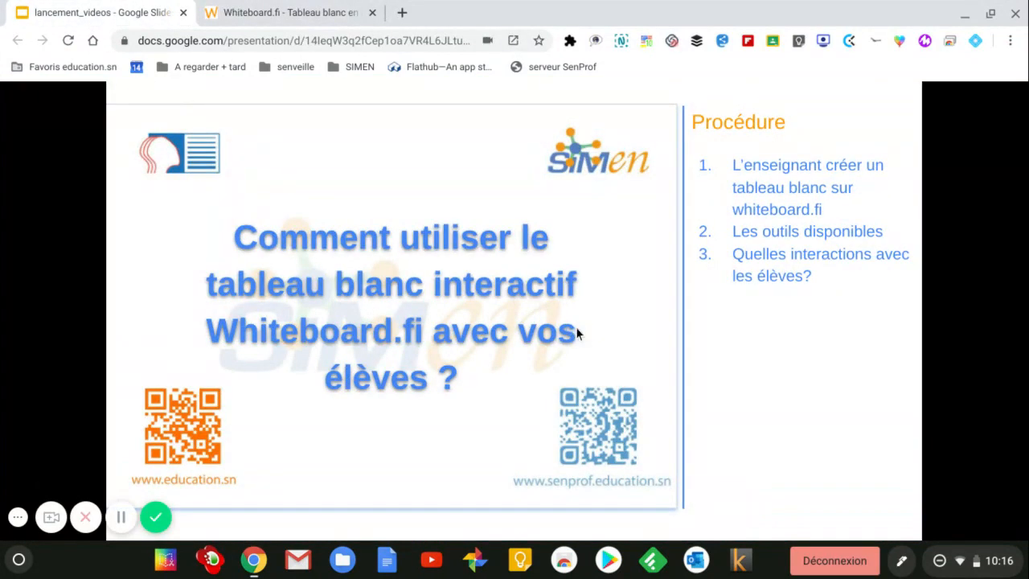